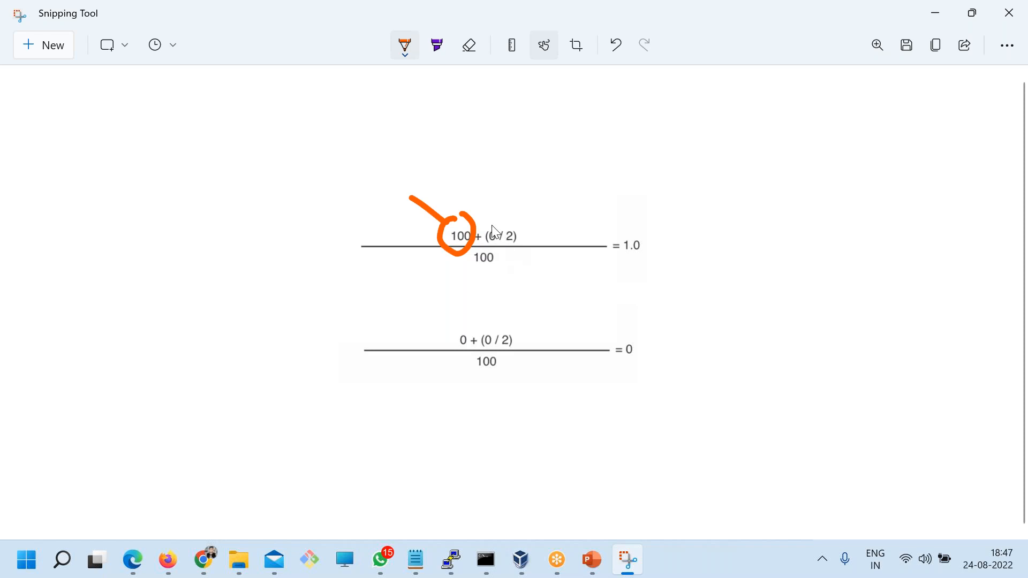
Draw a line and zero over each (0 / 2) term, circle the 1.0 result, and mark the lower formula's first zero
mouse_move(533, 143)
mouse_down()
mouse_move(522, 165)
mouse_move(541, 152)
mouse_up()
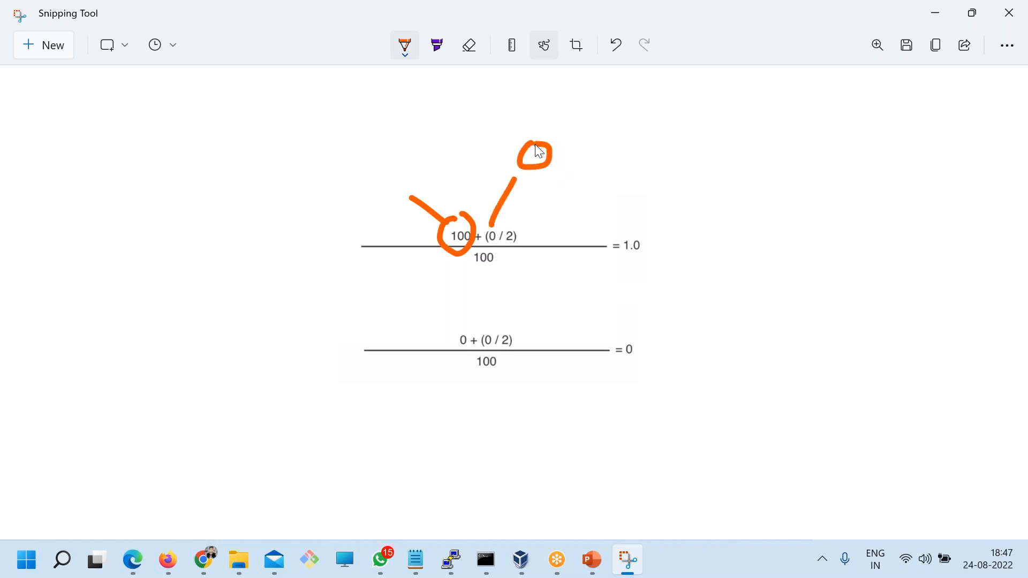
mouse_move(659, 208)
mouse_down()
mouse_move(634, 291)
mouse_move(638, 215)
mouse_up()
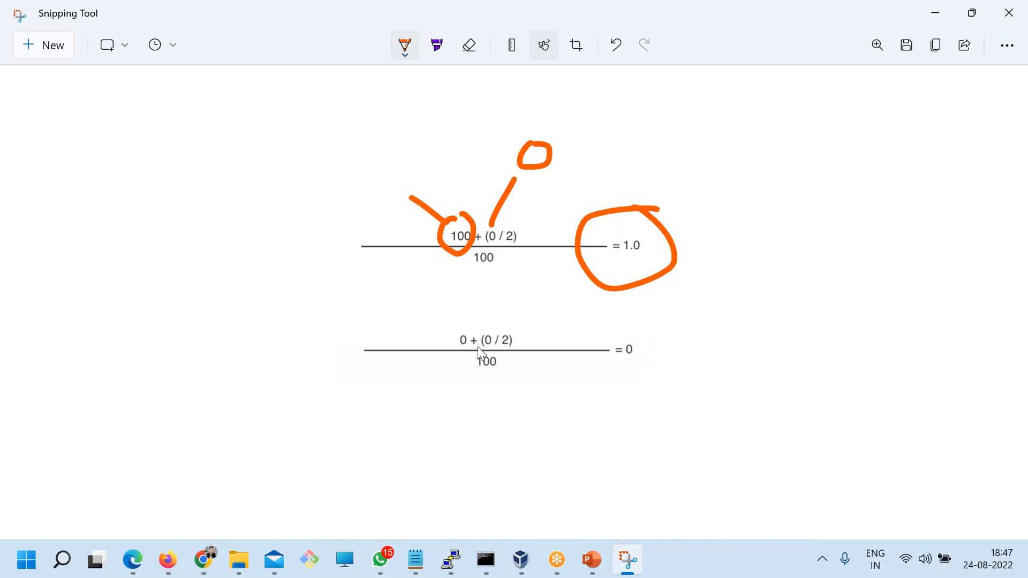
drag(461, 334, 418, 296)
drag(492, 332, 532, 274)
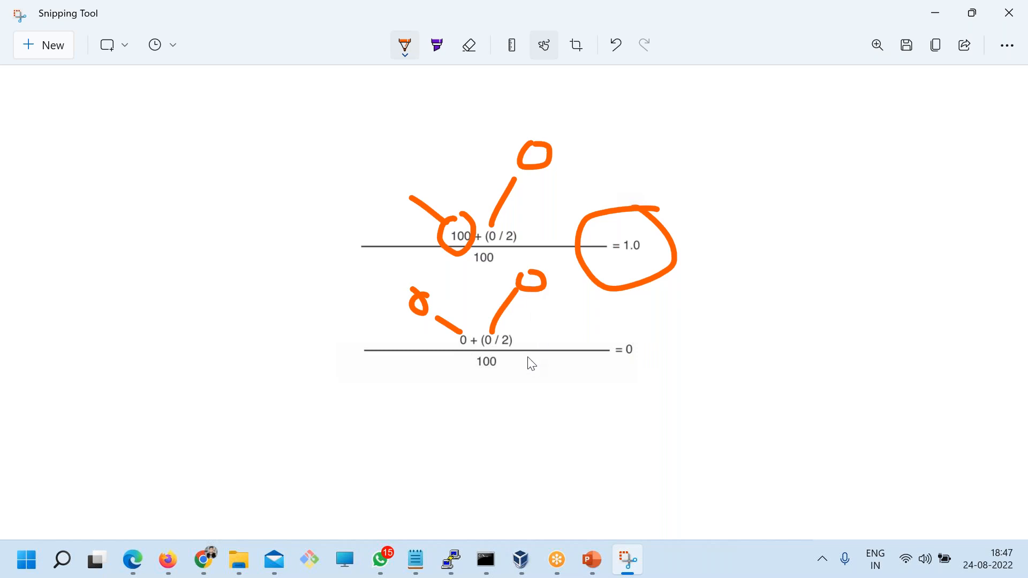
Circle the lower formula's result of 0, draw a line out from each result, and add a tick beside the upper one
key(alt+Tab)
key(alt+Tab)
mouse_move(632, 322)
mouse_down()
mouse_move(607, 369)
mouse_move(655, 368)
mouse_up()
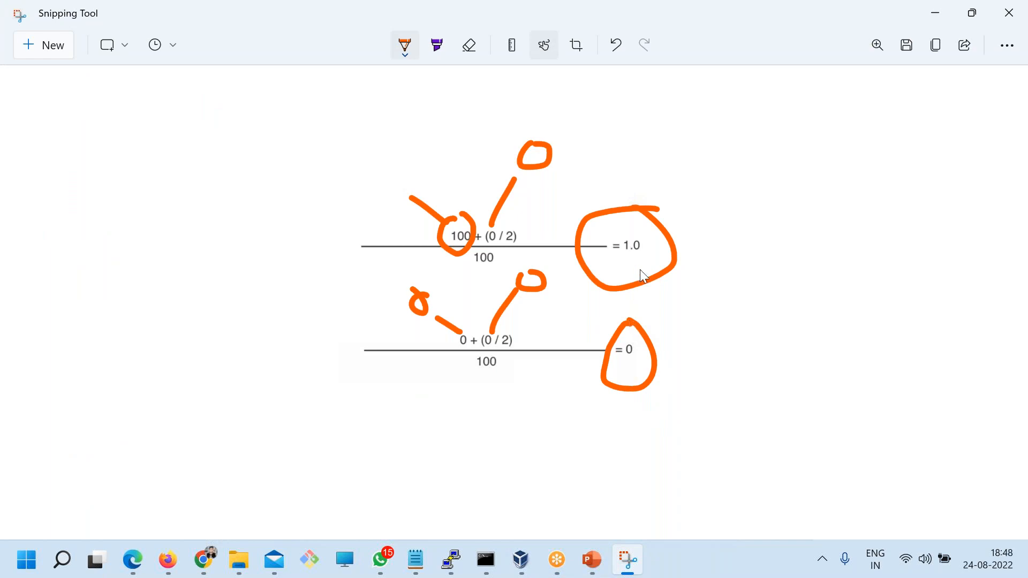
click(640, 353)
drag(650, 356, 830, 351)
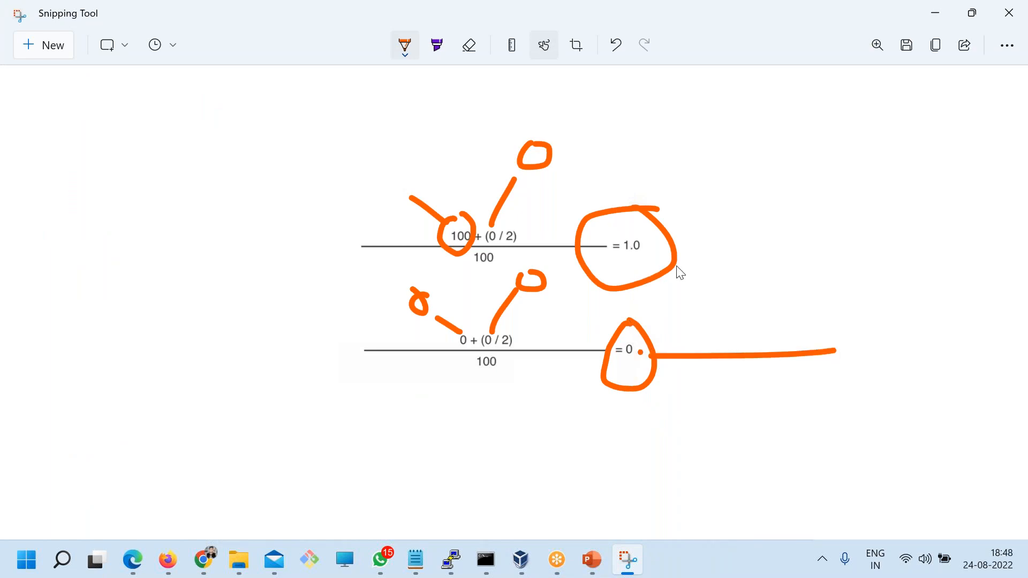
drag(654, 245, 786, 243)
drag(763, 198, 803, 218)
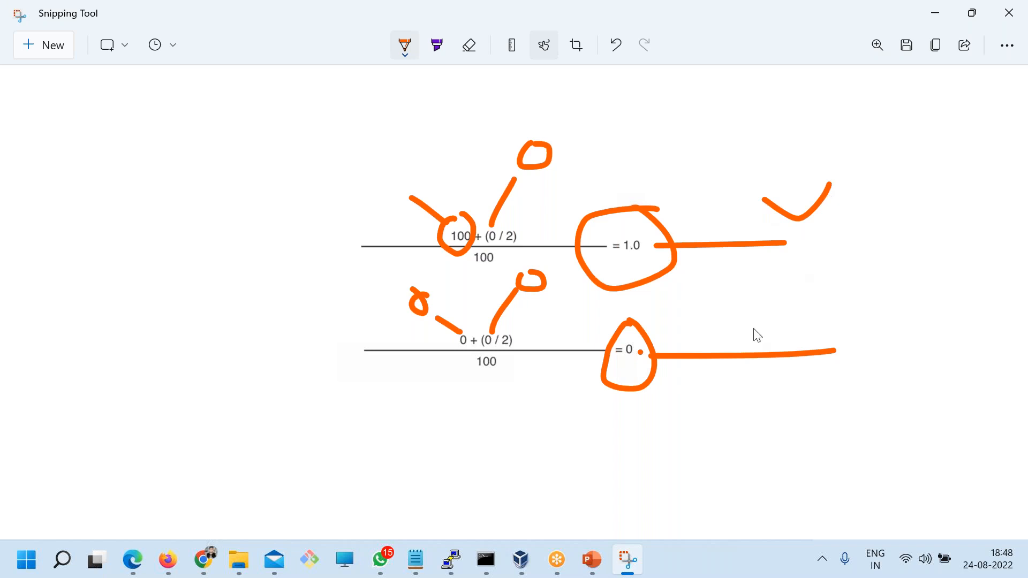
Switch to the Datadog service page in Chrome and capture its Apdex graph as a new snip in Snipping Tool
key(alt+Tab)
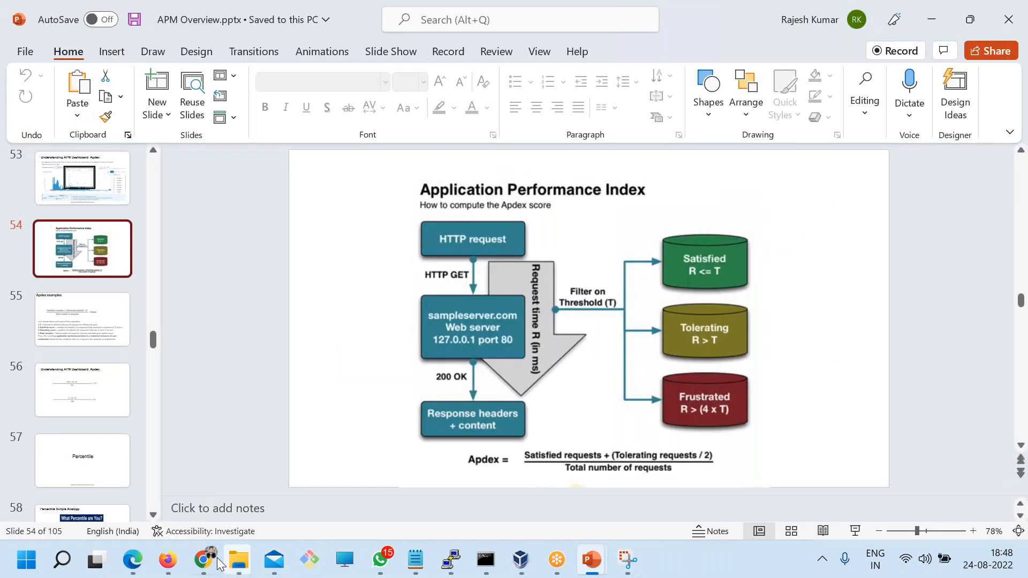
click(205, 561)
scroll(525, 424, up, 3)
scroll(526, 424, down, 3)
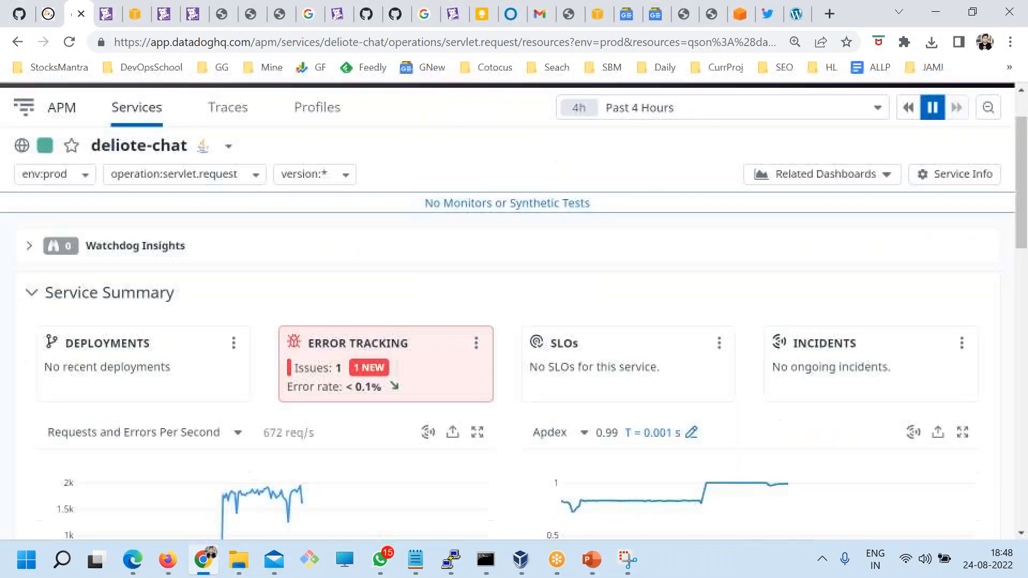
click(627, 561)
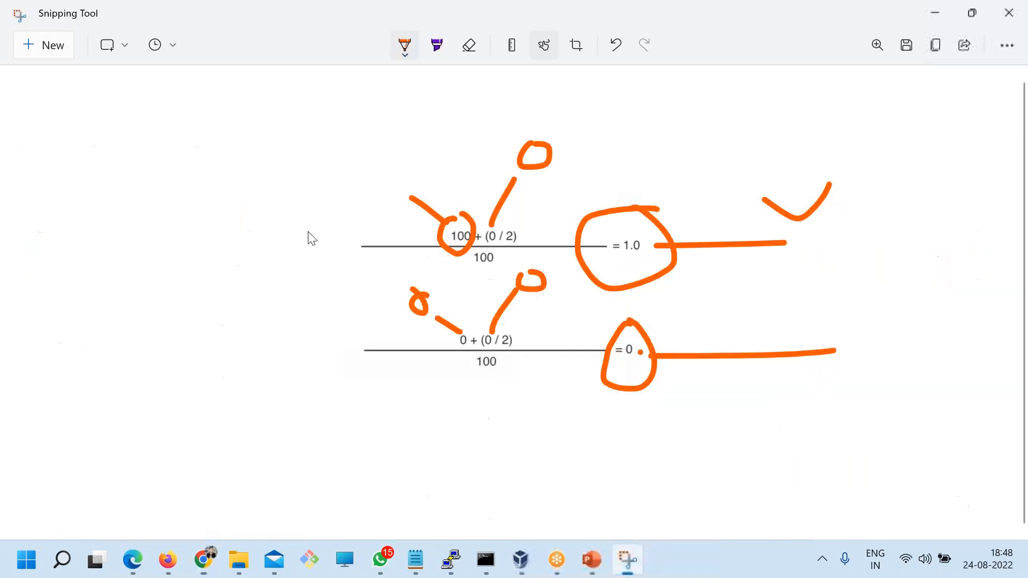
click(59, 54)
drag(469, 211, 979, 488)
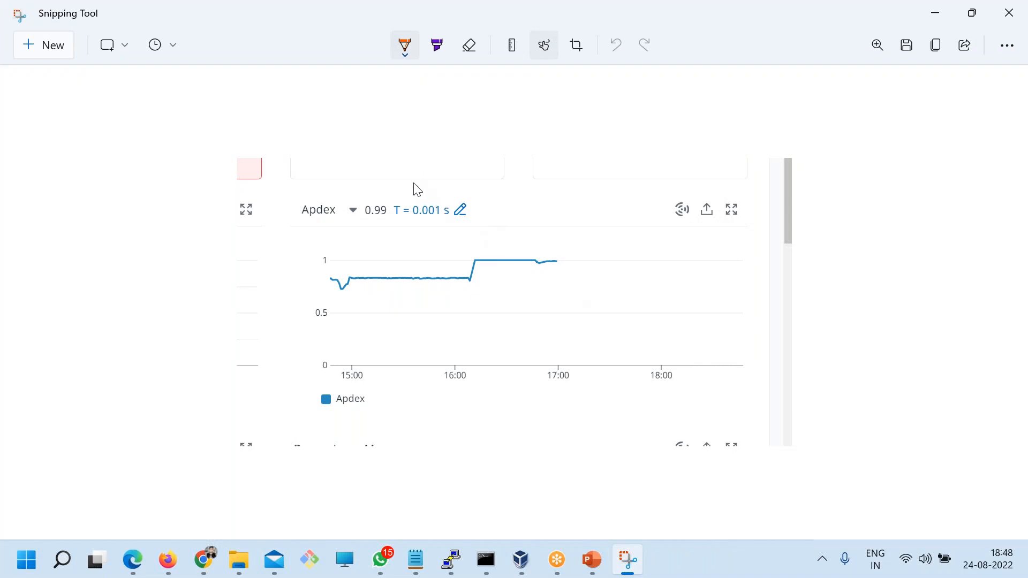
Circle the T = 0.001 s threshold with a handwritten T beside it, and bracket the Apdex axis from 1 to 0
mouse_move(385, 221)
mouse_down()
mouse_move(487, 193)
mouse_move(444, 176)
mouse_move(546, 166)
mouse_move(616, 131)
mouse_move(625, 189)
mouse_up()
drag(597, 128, 673, 115)
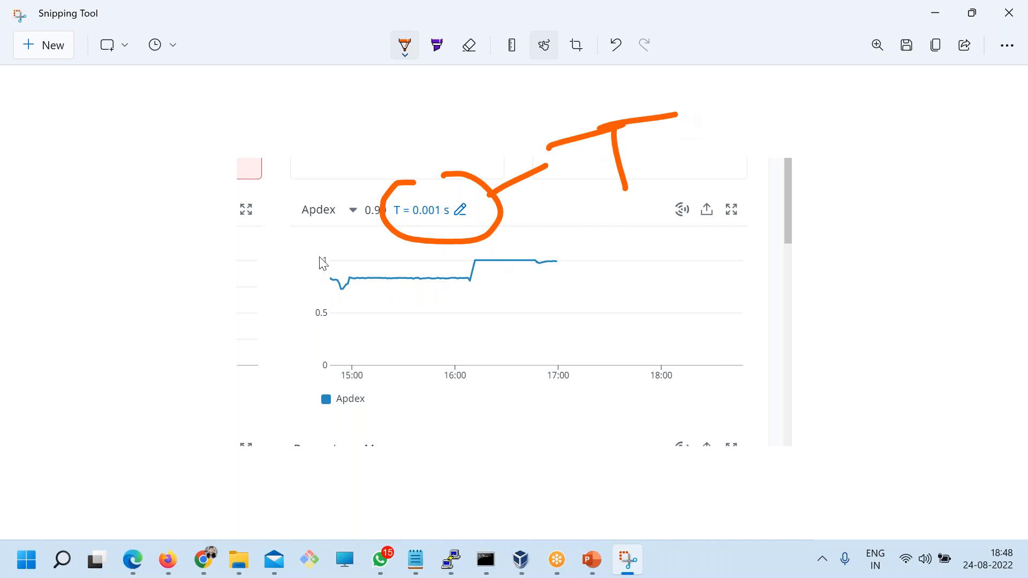
mouse_move(315, 277)
mouse_down()
mouse_move(305, 381)
mouse_move(342, 362)
mouse_up()
drag(295, 273, 351, 252)
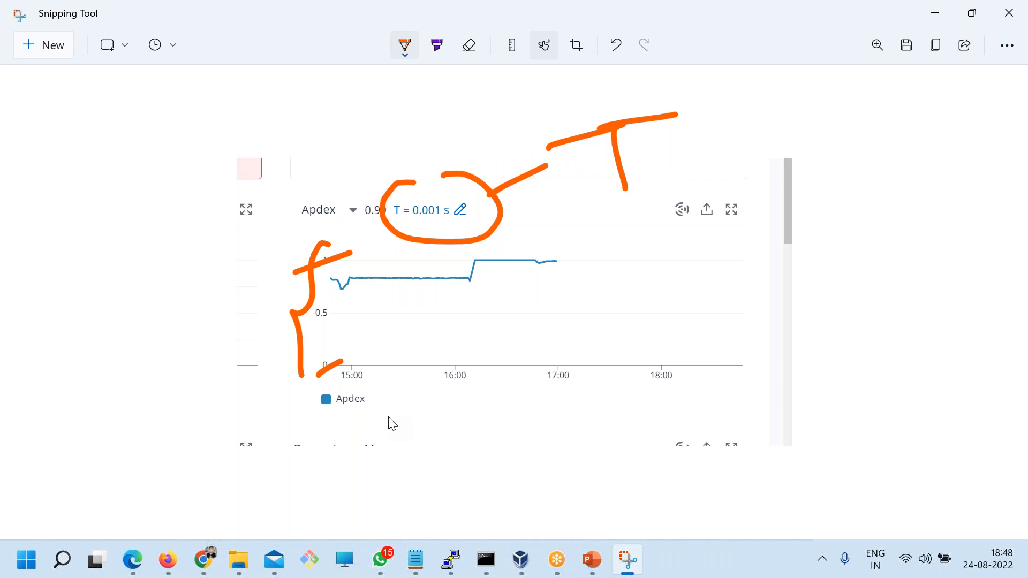
Switch to Chrome and highlight the total error count above the Errors graph
click(204, 560)
scroll(62, 271, down, 4)
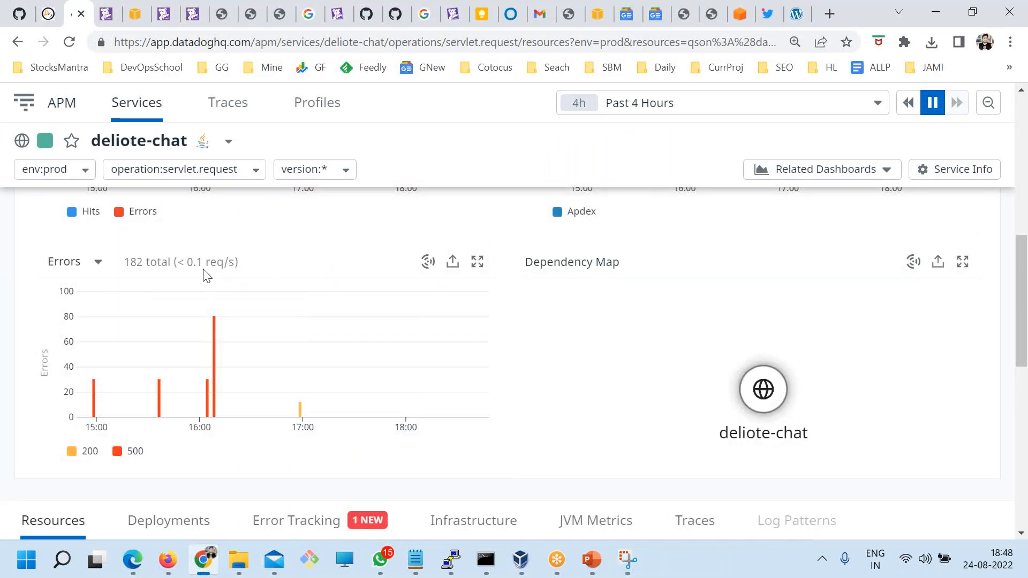
drag(157, 258, 128, 256)
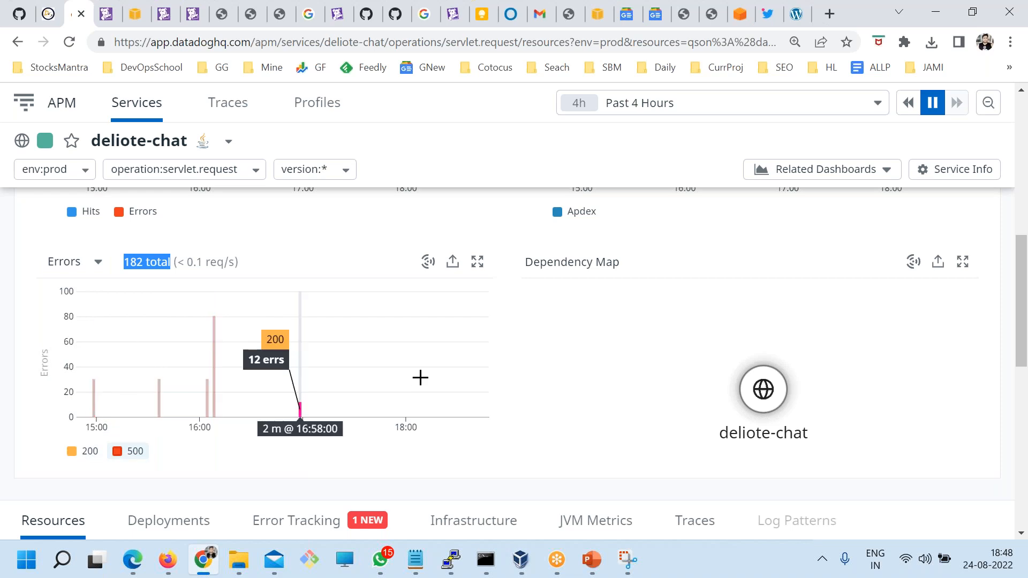
View the errors graph as Errors by Version, Errors per Second by Version, Errors per Second and % Error Rate by Version
click(95, 264)
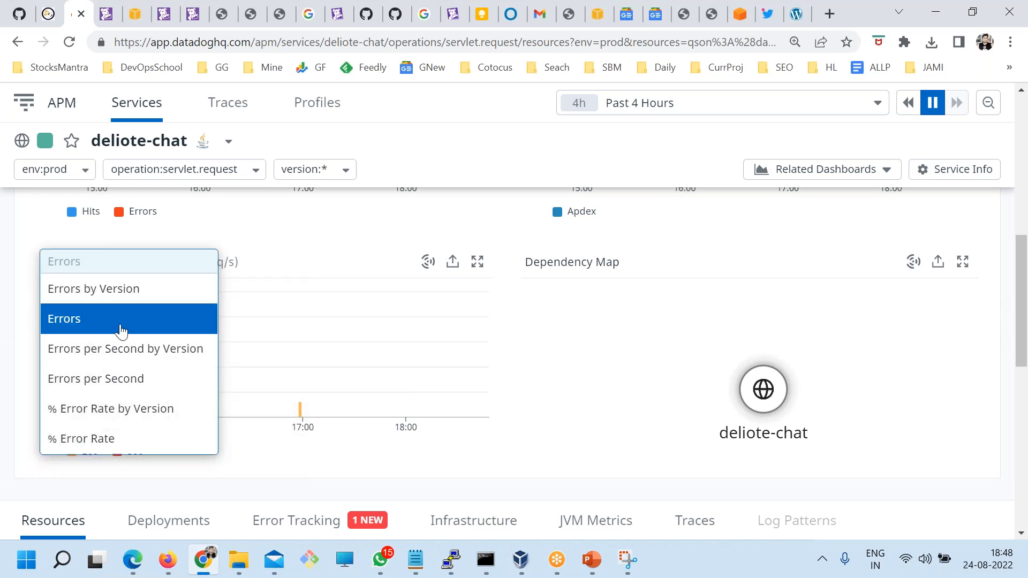
click(109, 303)
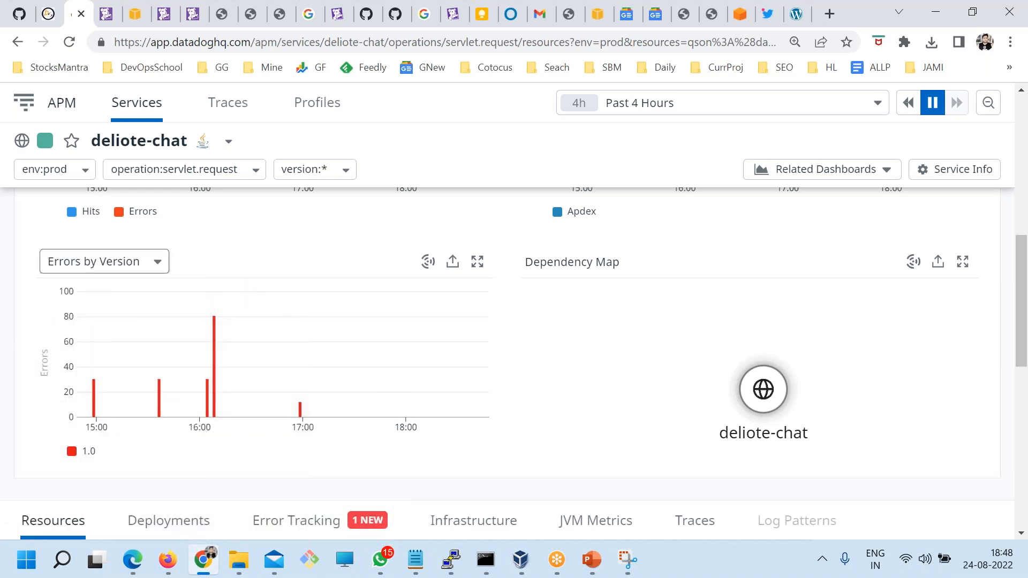
click(90, 263)
click(105, 349)
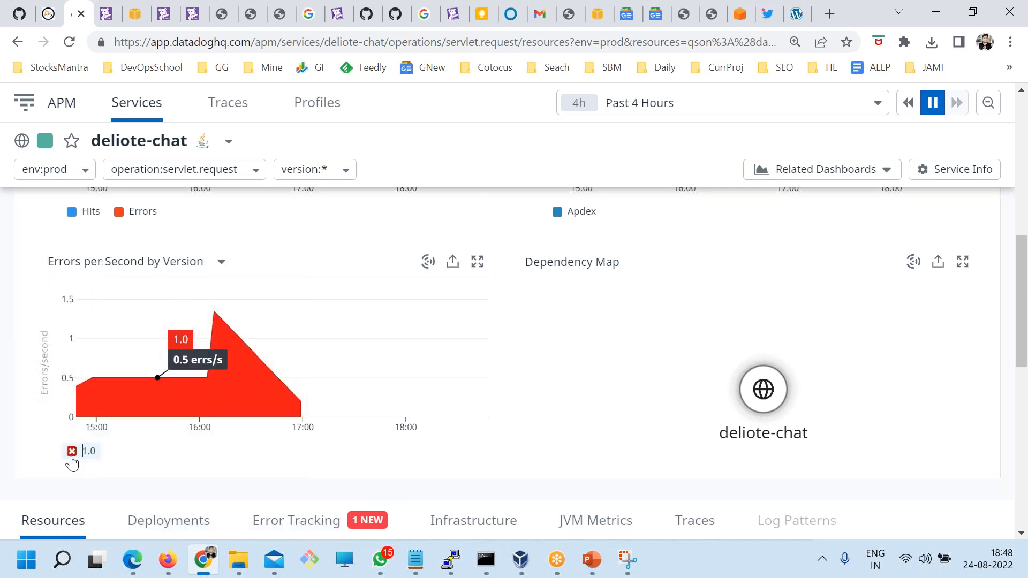
click(91, 262)
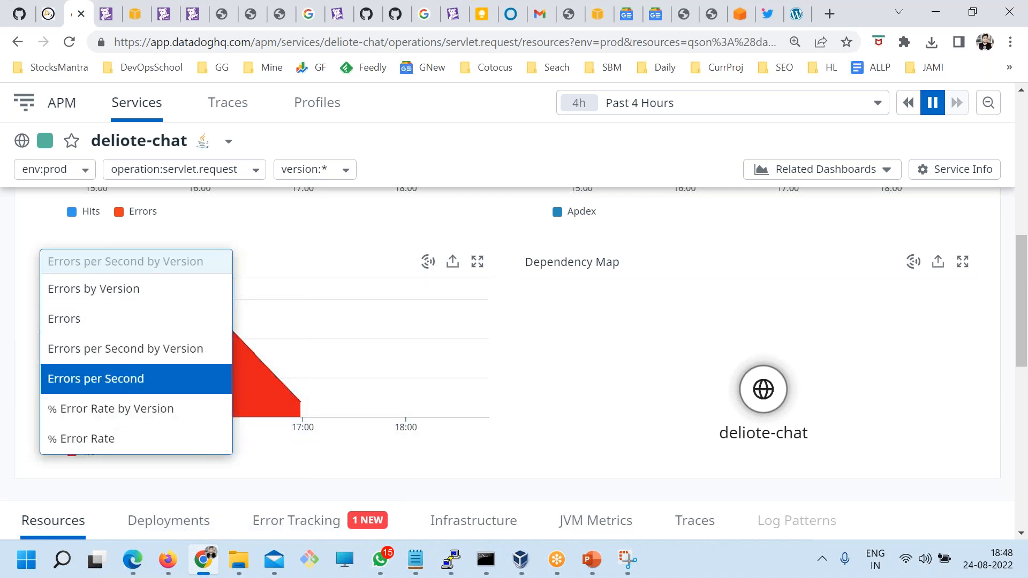
click(131, 376)
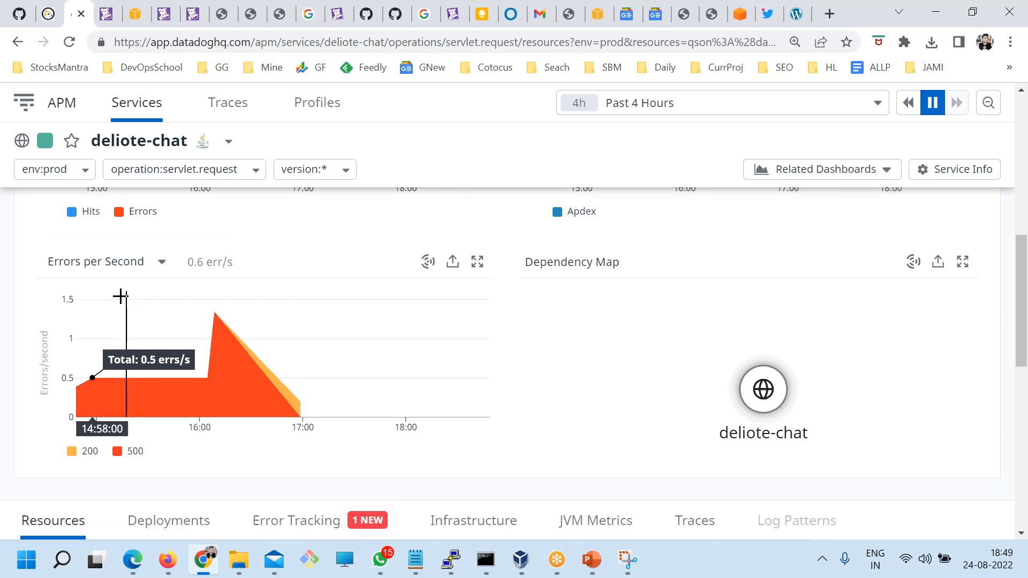
click(91, 262)
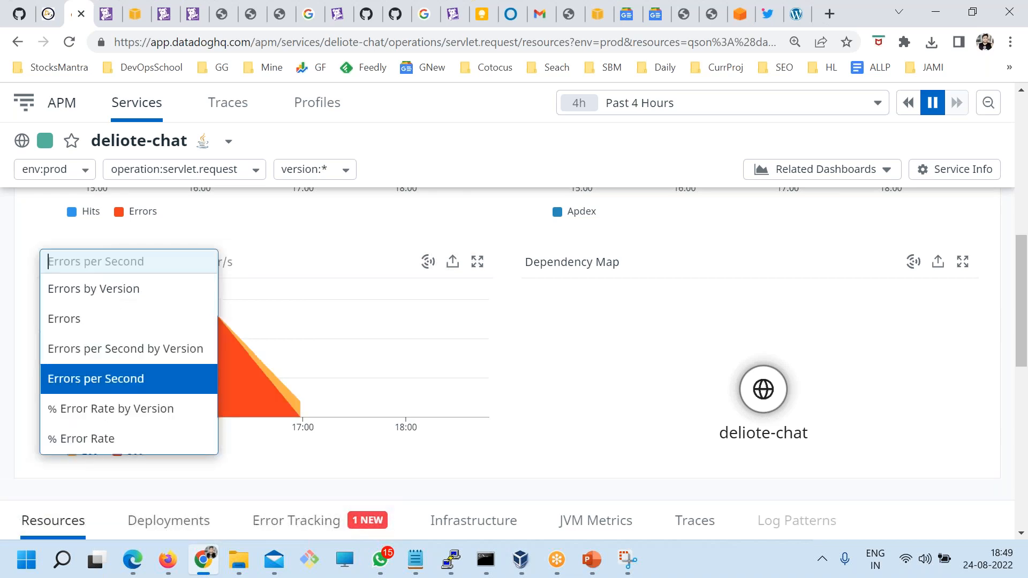
click(139, 410)
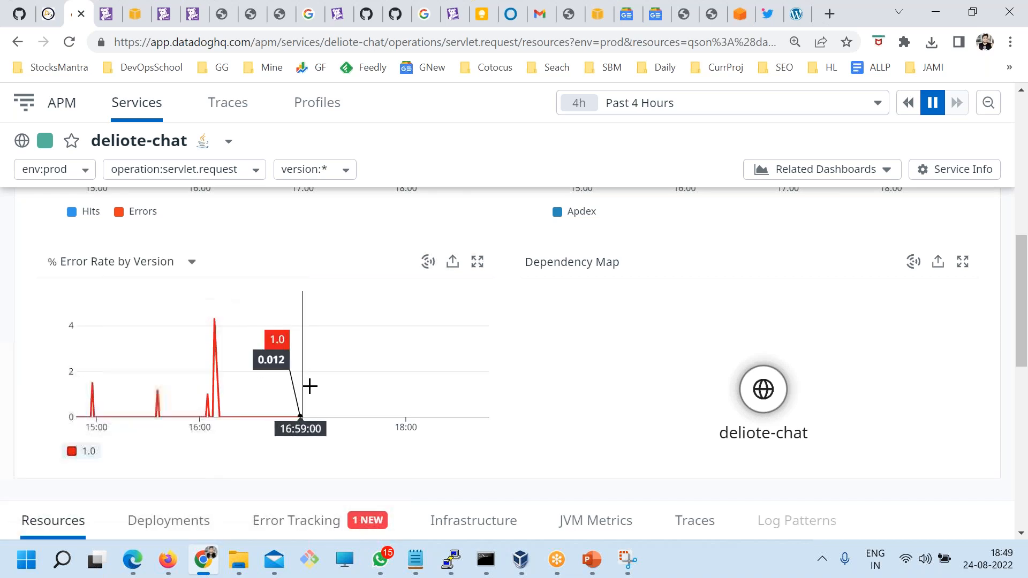
Set the errors graph to % Error Rate and highlight the rate shown beside its title
click(154, 268)
click(102, 440)
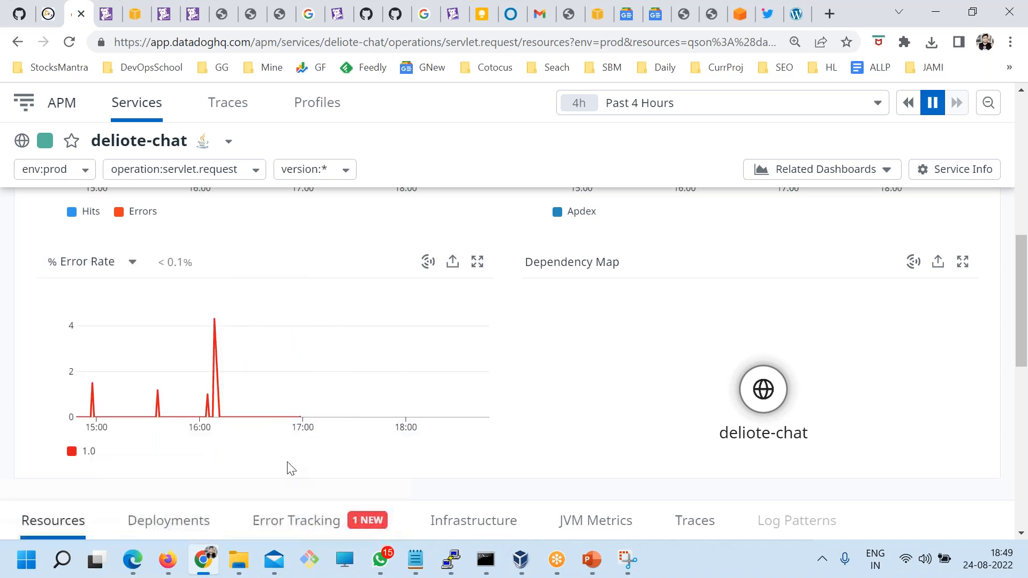
drag(193, 262, 158, 271)
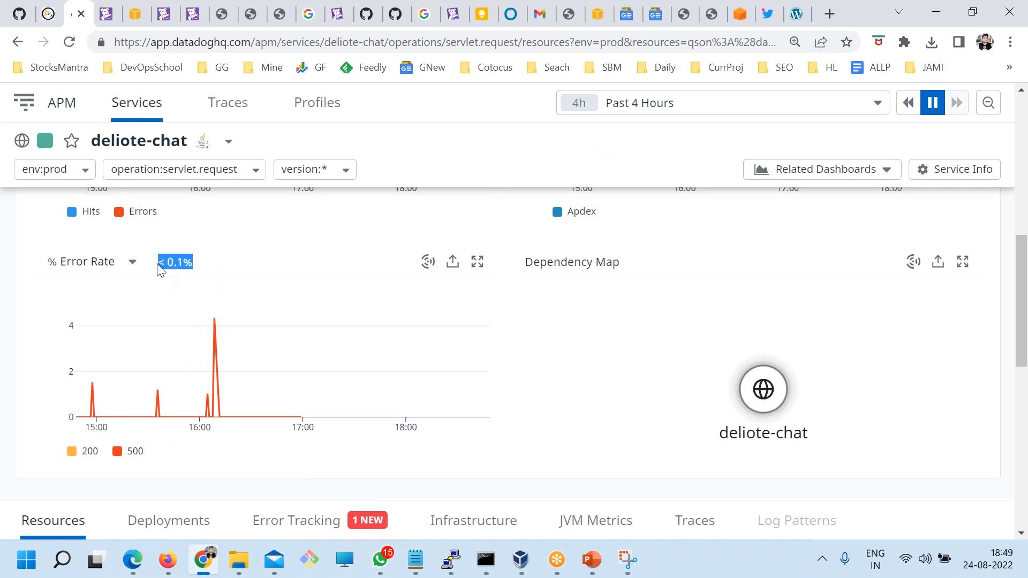
Switch to Snipping Tool and capture the Dependency Map panel as a new snip
click(627, 560)
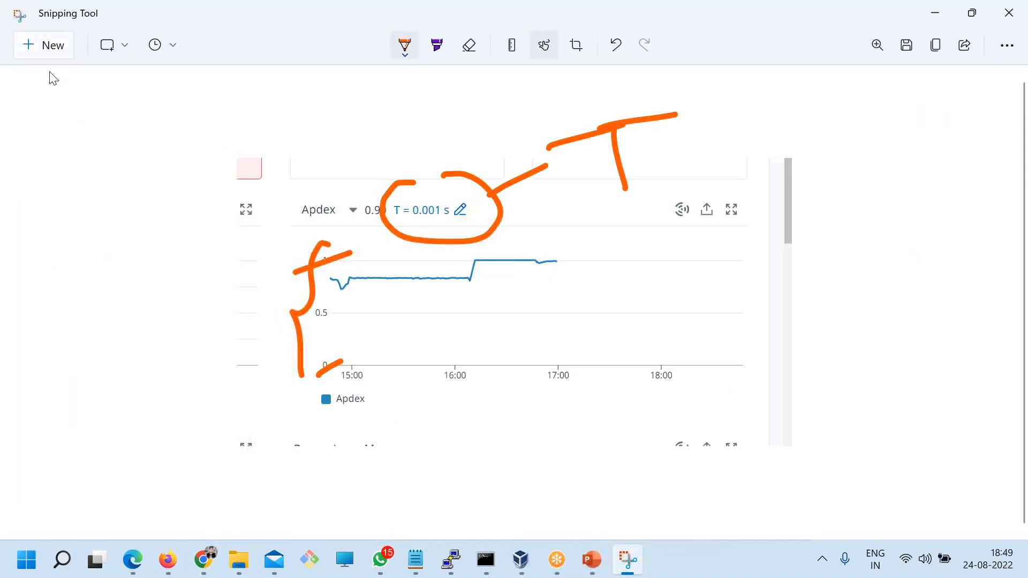
click(43, 54)
drag(479, 234, 951, 506)
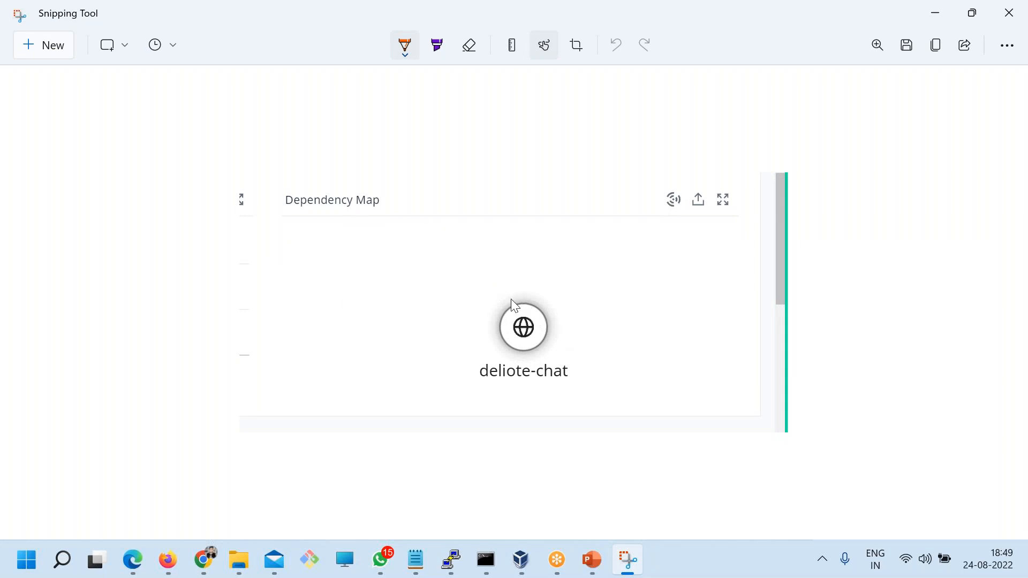
Sketch two further nodes linked to the deliote-chat node by lines and handwrite letters on the nodes
mouse_move(550, 312)
mouse_down()
mouse_move(603, 306)
mouse_move(647, 320)
mouse_move(699, 284)
mouse_move(724, 303)
mouse_up()
drag(712, 260, 712, 303)
mouse_move(632, 247)
mouse_down()
mouse_move(613, 335)
mouse_move(616, 259)
mouse_up()
drag(690, 250, 731, 280)
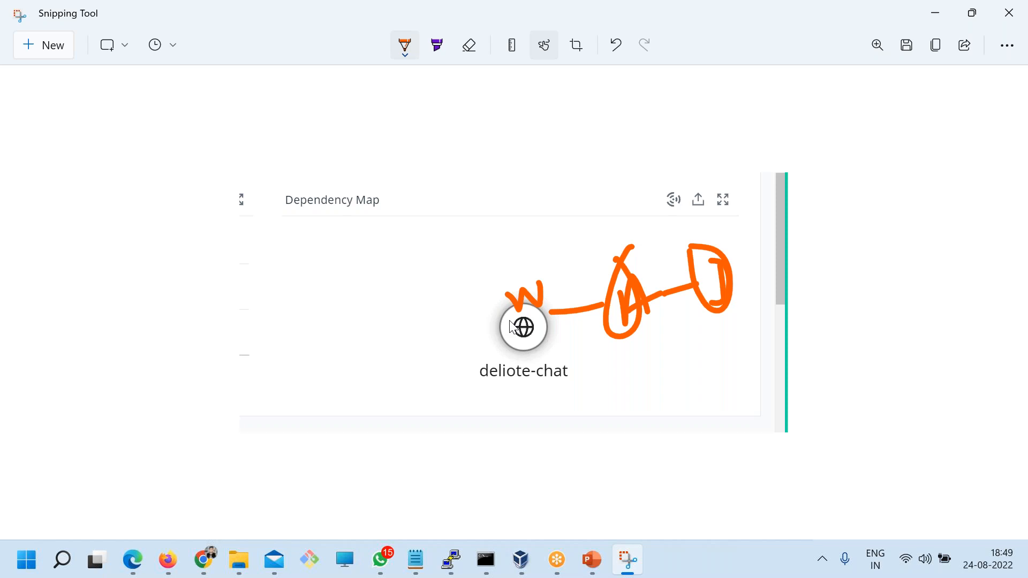
mouse_move(651, 263)
mouse_down()
mouse_move(831, 269)
mouse_move(791, 241)
mouse_up()
Switch to Chrome and examine the deliote-chat node's metrics in the dependency map, plus the resource graphs and table
click(204, 560)
mouse_move(763, 390)
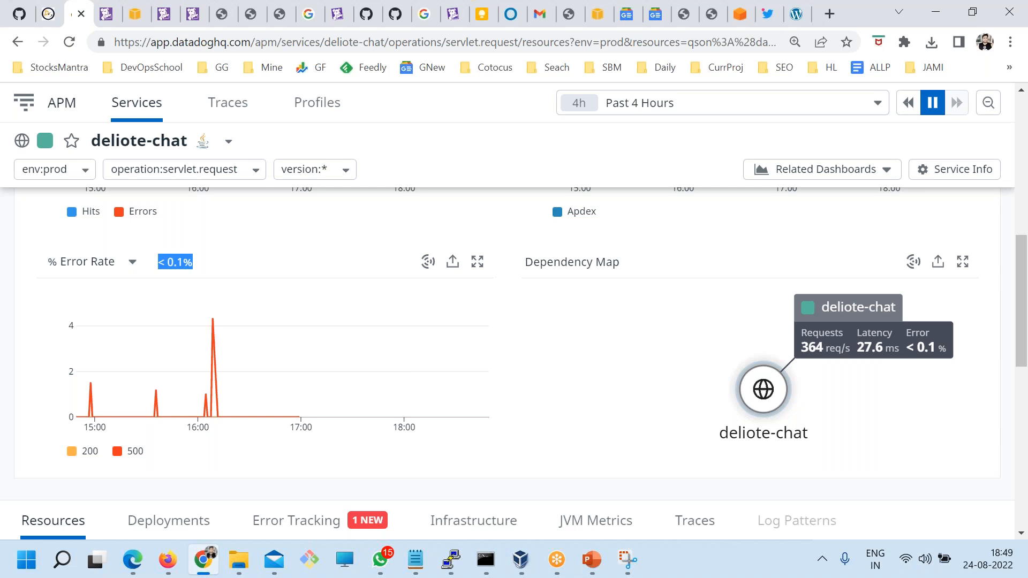
scroll(503, 383, down, 6)
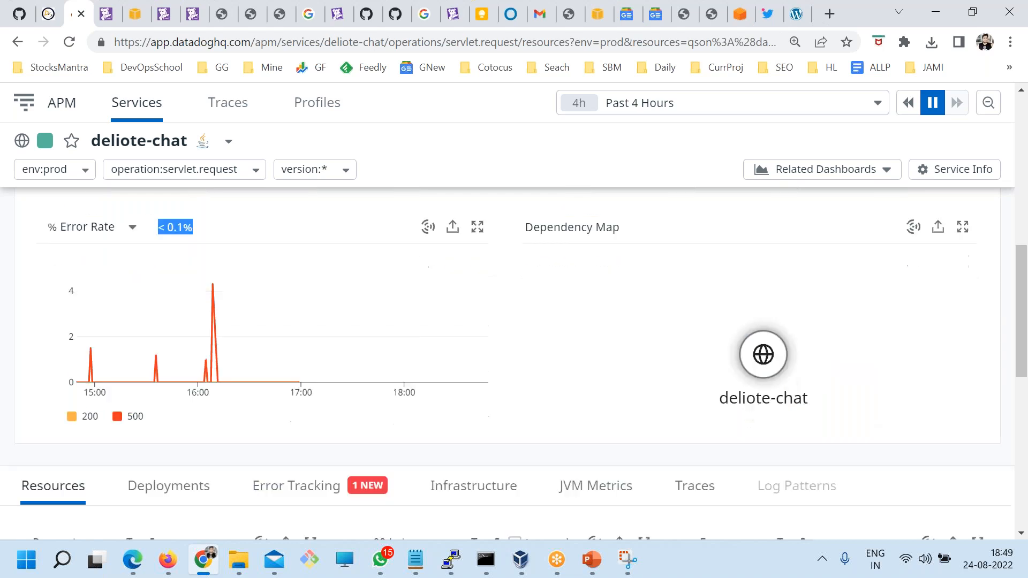
scroll(73, 234, up, 2)
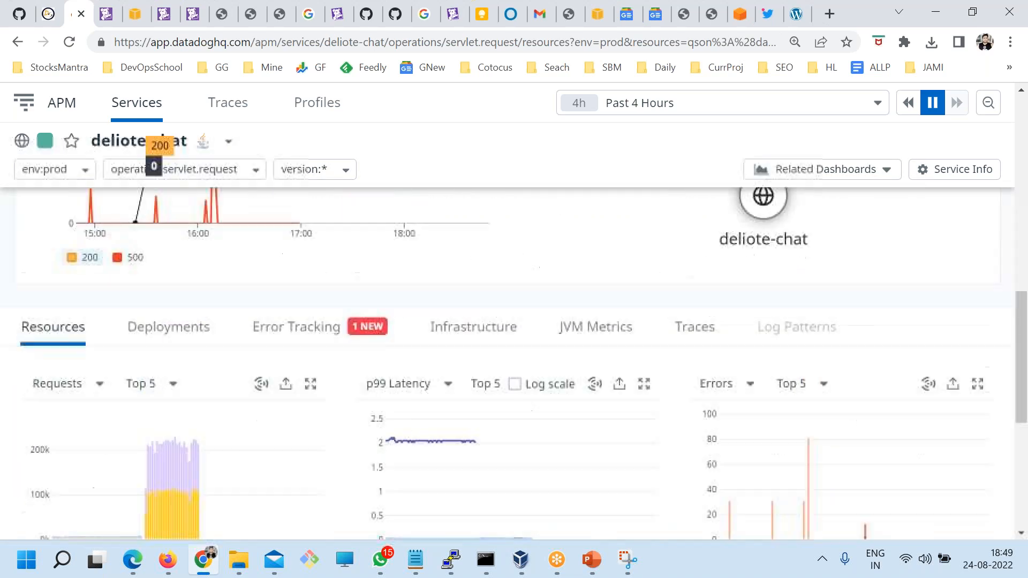
scroll(68, 279, down, 2)
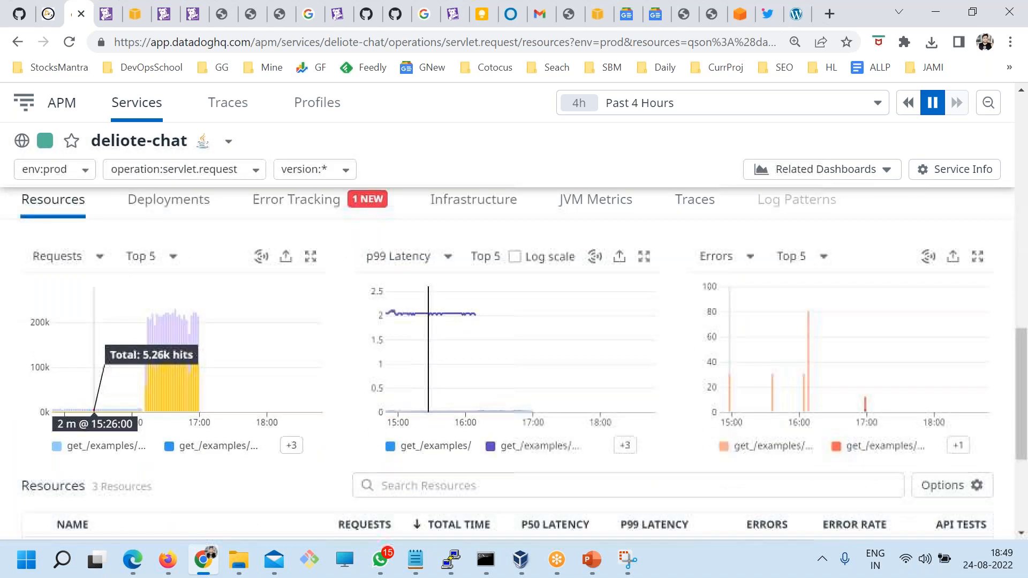
scroll(124, 275, down, 4)
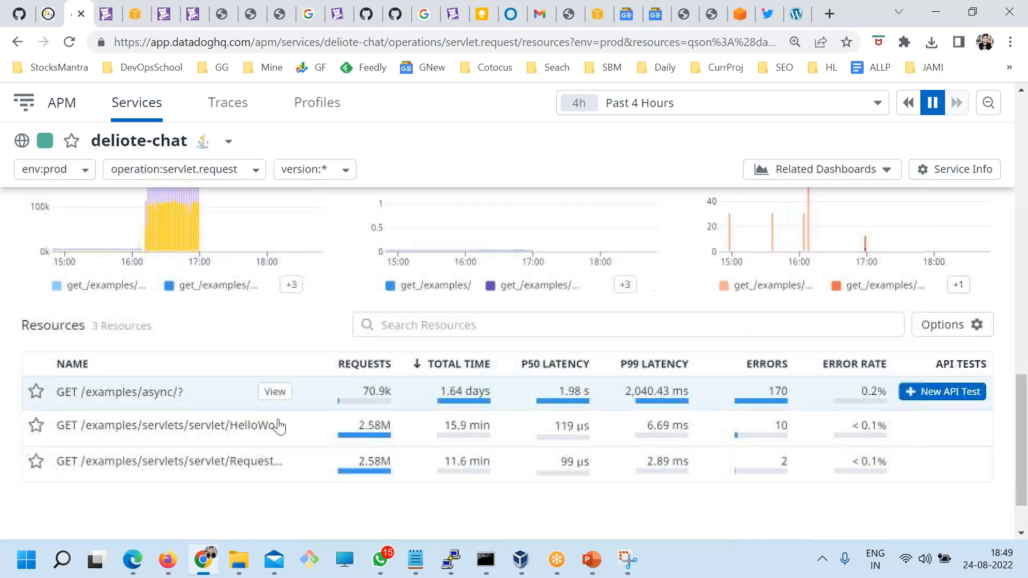
scroll(150, 418, up, 6)
Check the metric options of the resources' Requests graph and switch the service details to Deployments
click(80, 336)
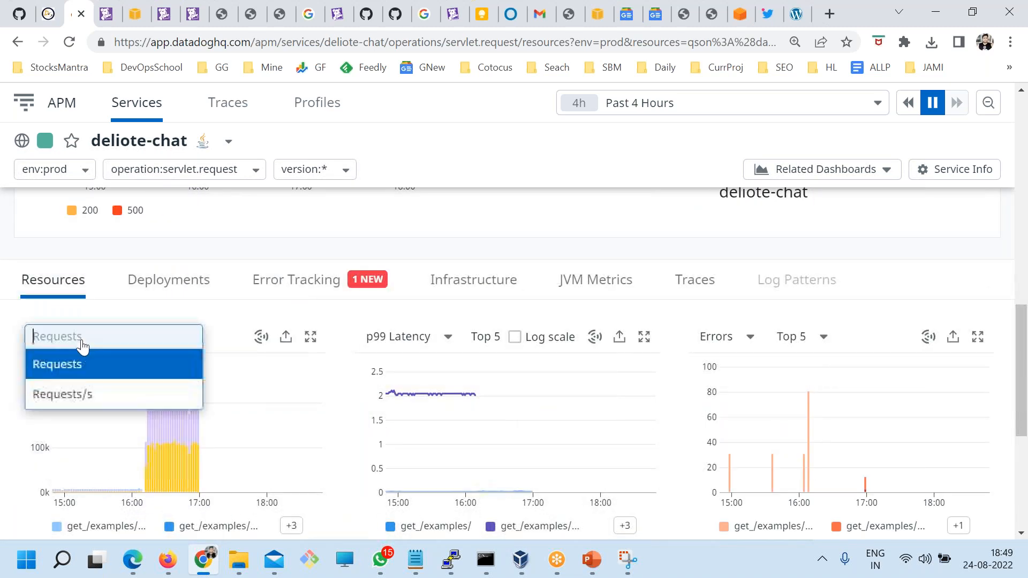
scroll(103, 312, down, 4)
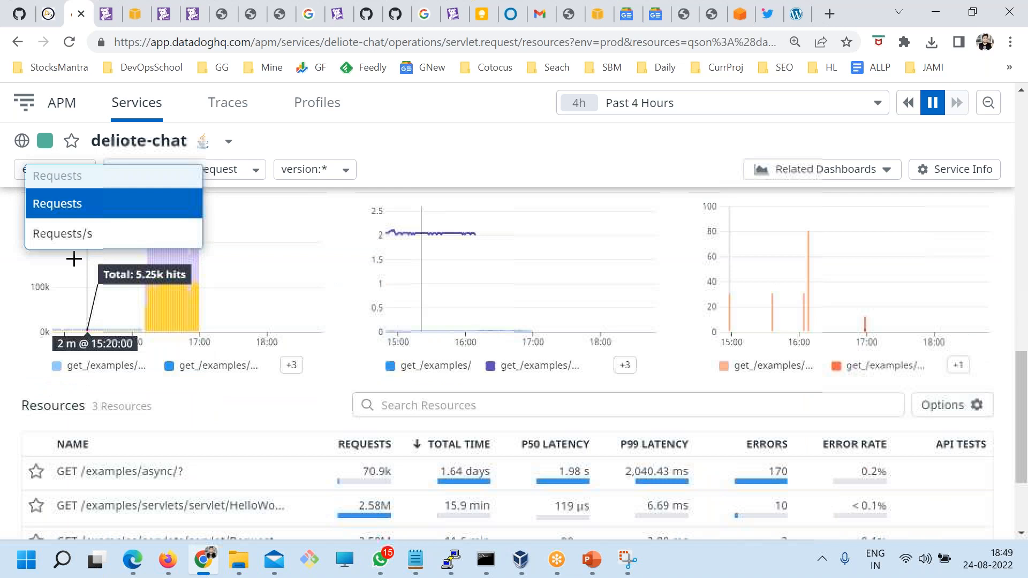
scroll(68, 247, up, 2)
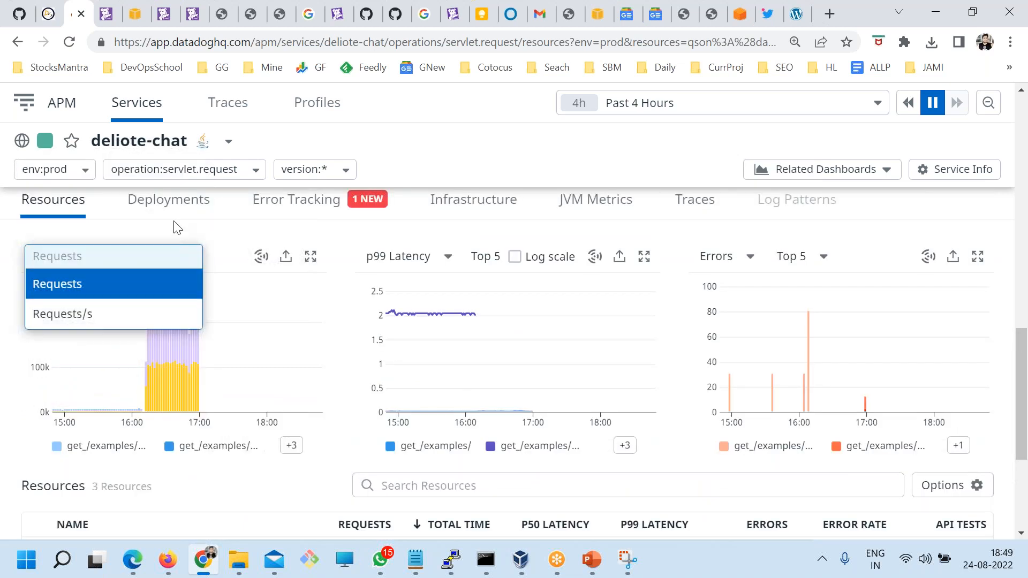
click(167, 208)
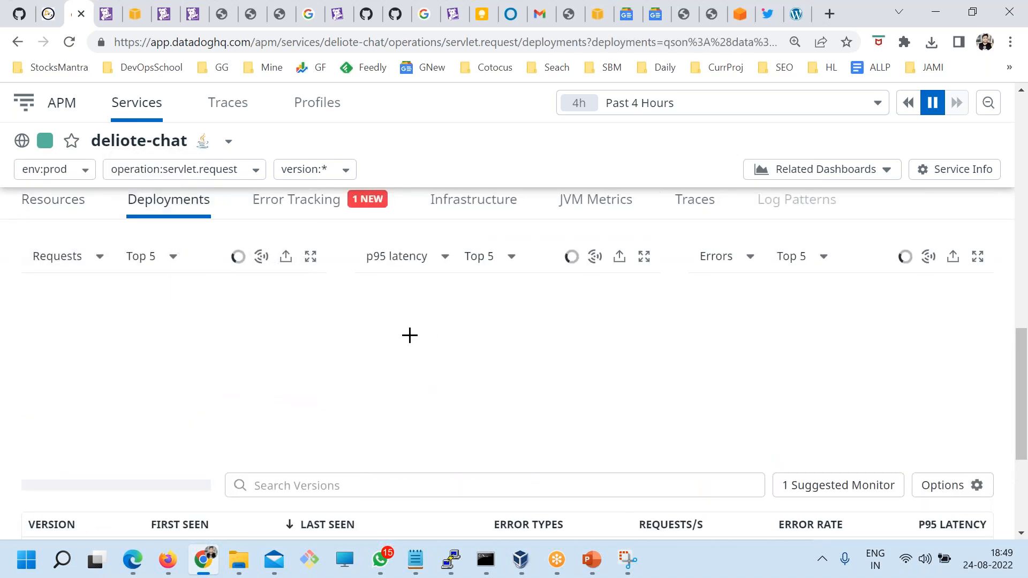
Examine the Deployments graphs and version table, and check the metric options of the latency and Errors graphs
scroll(236, 407, up, 2)
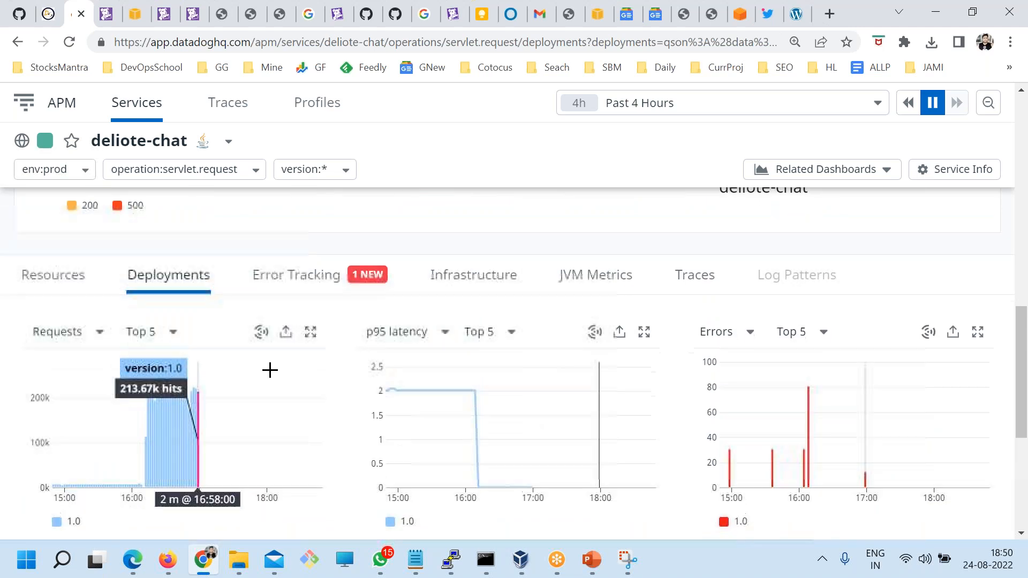
scroll(268, 369, down, 6)
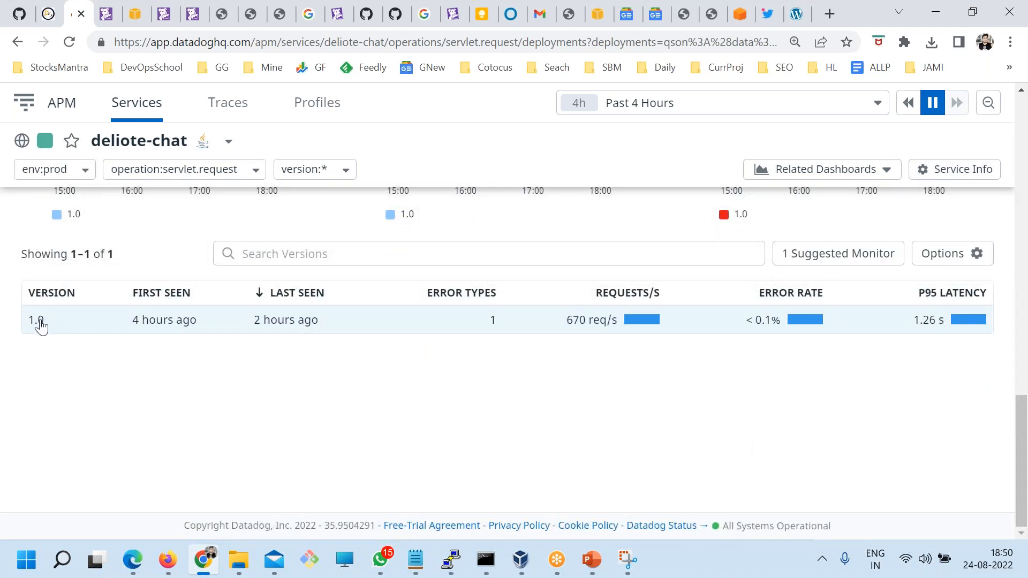
scroll(31, 328, up, 5)
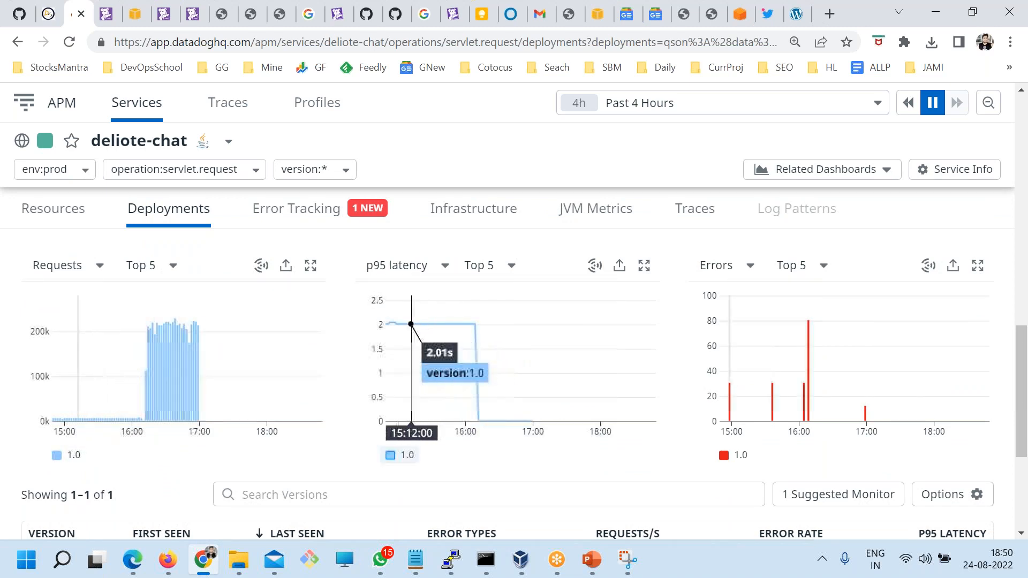
click(410, 275)
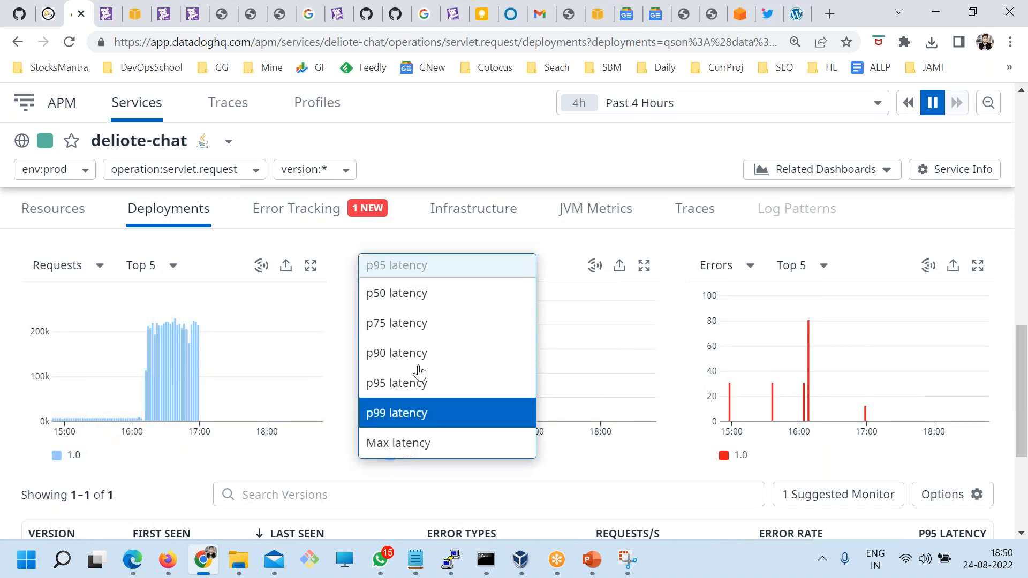
click(550, 246)
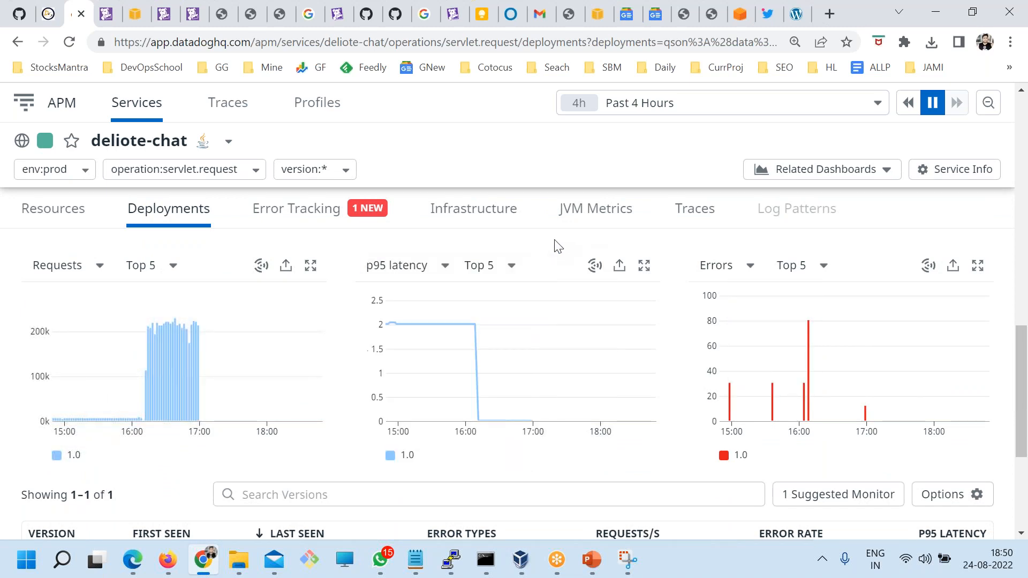
click(725, 268)
click(659, 251)
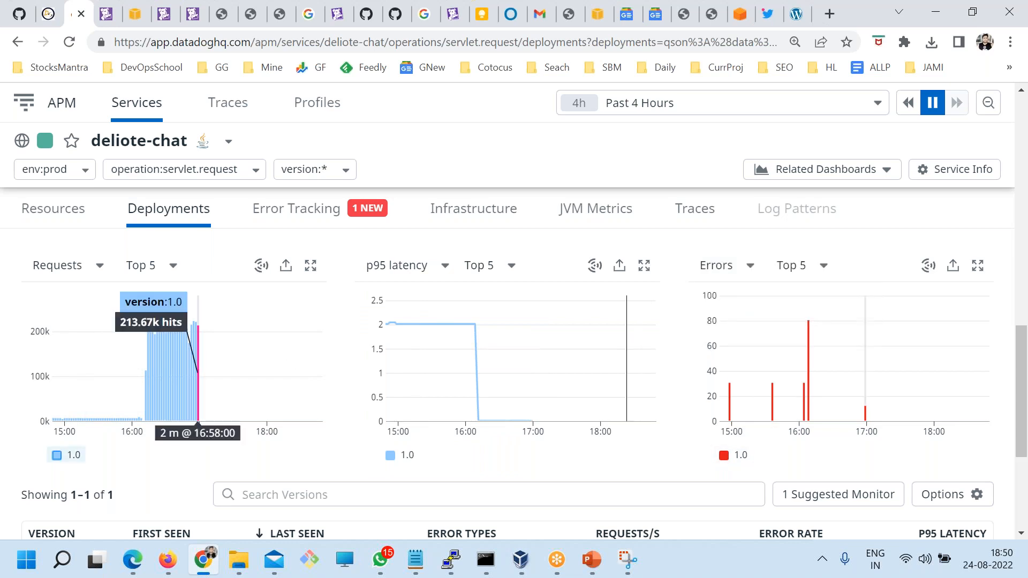
scroll(139, 402, down, 3)
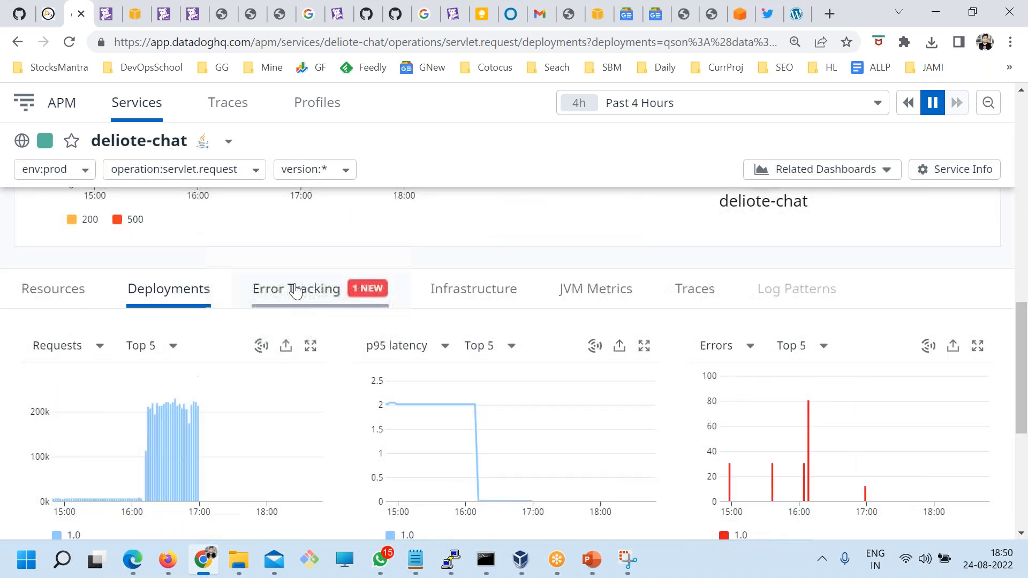
View the service's Error Tracking and Infrastructure details, and examine the runtime graphs in JVM Metrics
click(294, 289)
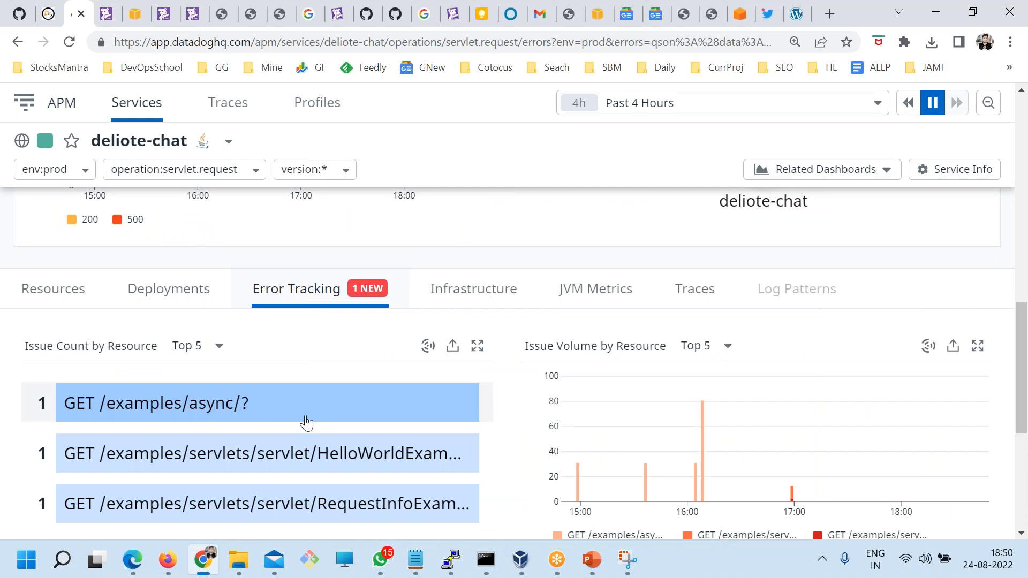
click(483, 299)
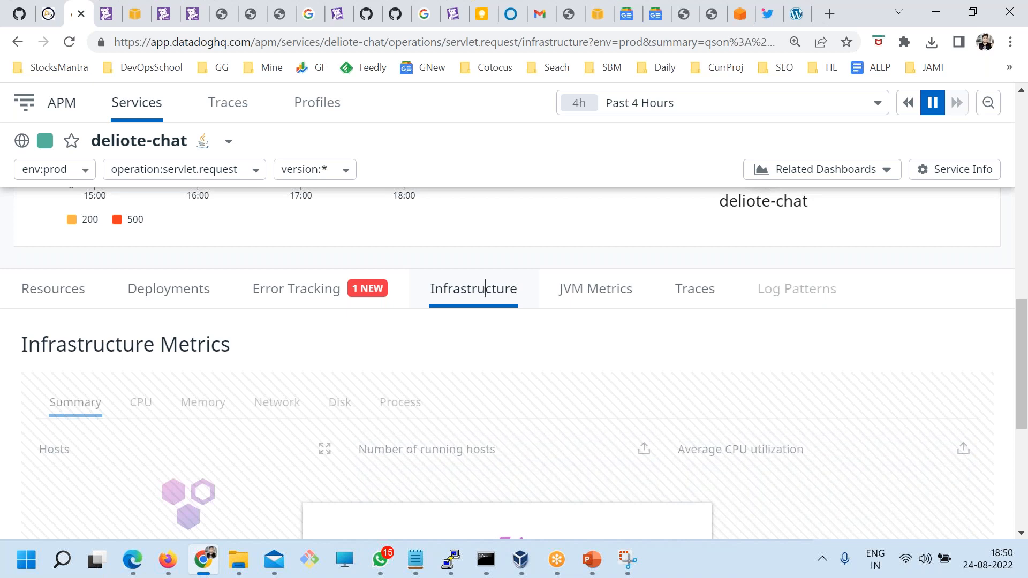
click(601, 300)
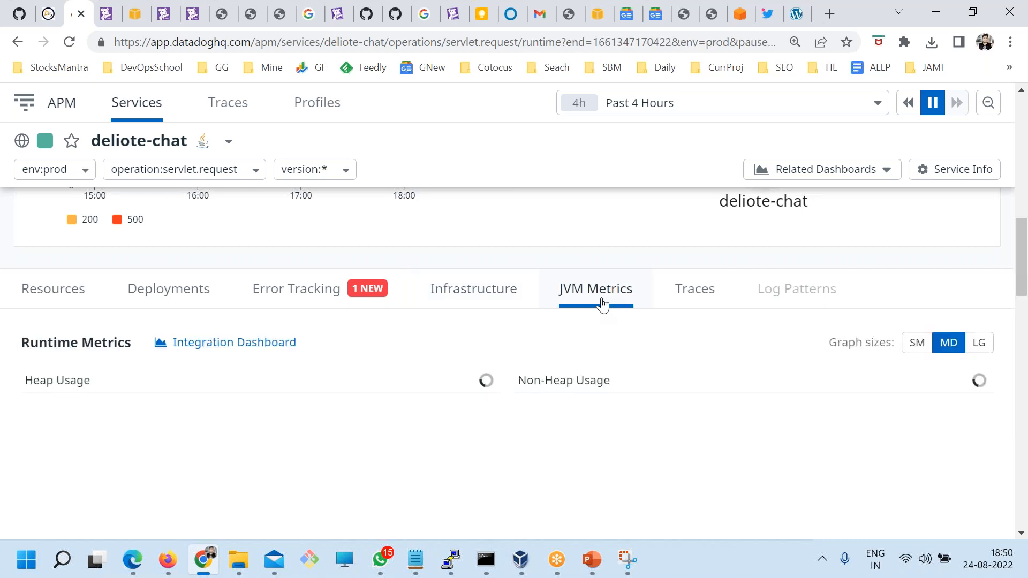
scroll(431, 368, down, 5)
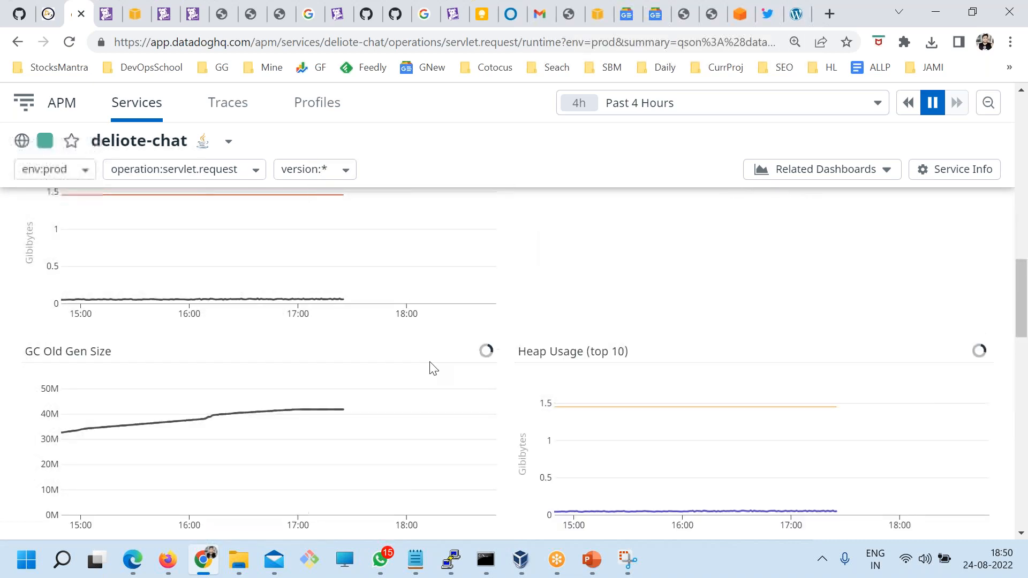
scroll(234, 378, up, 3)
scroll(322, 405, down, 6)
scroll(344, 441, up, 6)
scroll(689, 475, up, 4)
Switch the service details to Traces and look over the indexed spans and the Service Summary
click(693, 459)
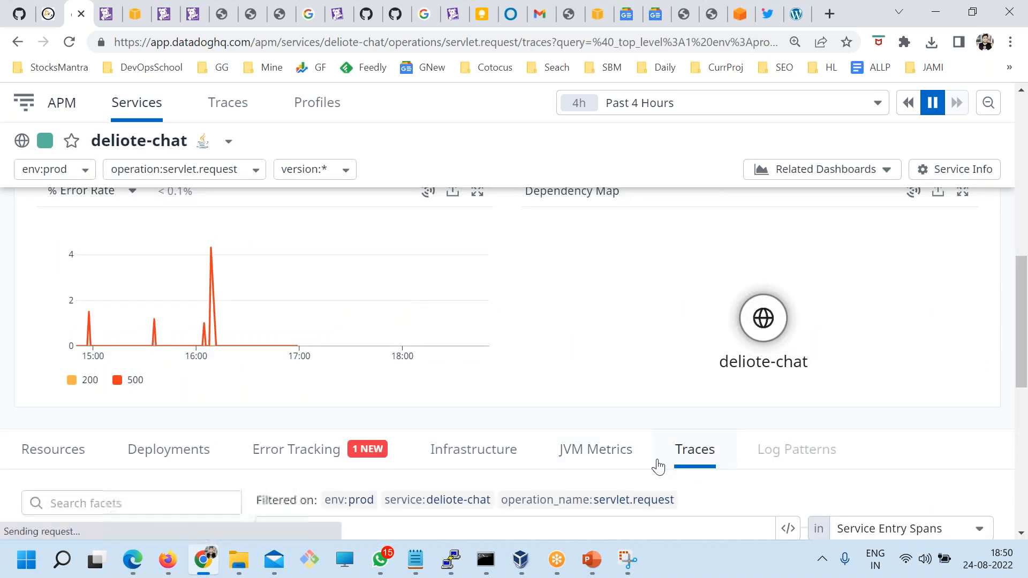
scroll(388, 406, down, 5)
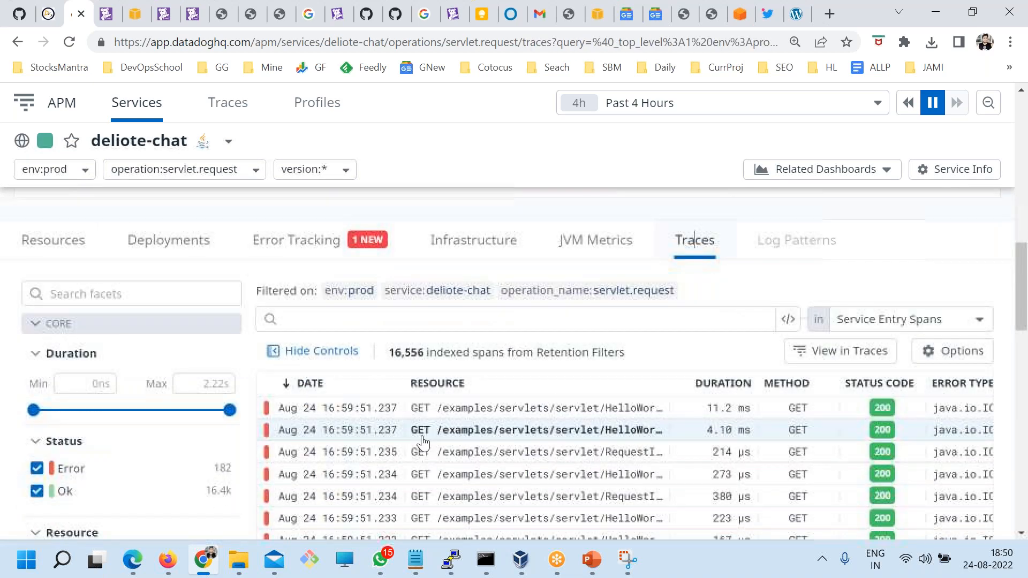
scroll(426, 424, up, 4)
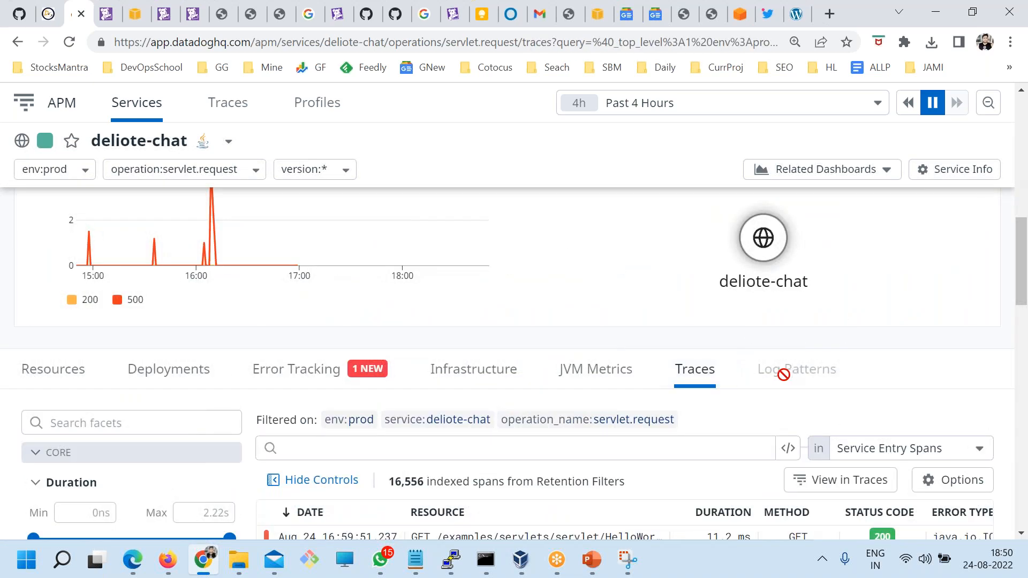
scroll(741, 414, up, 10)
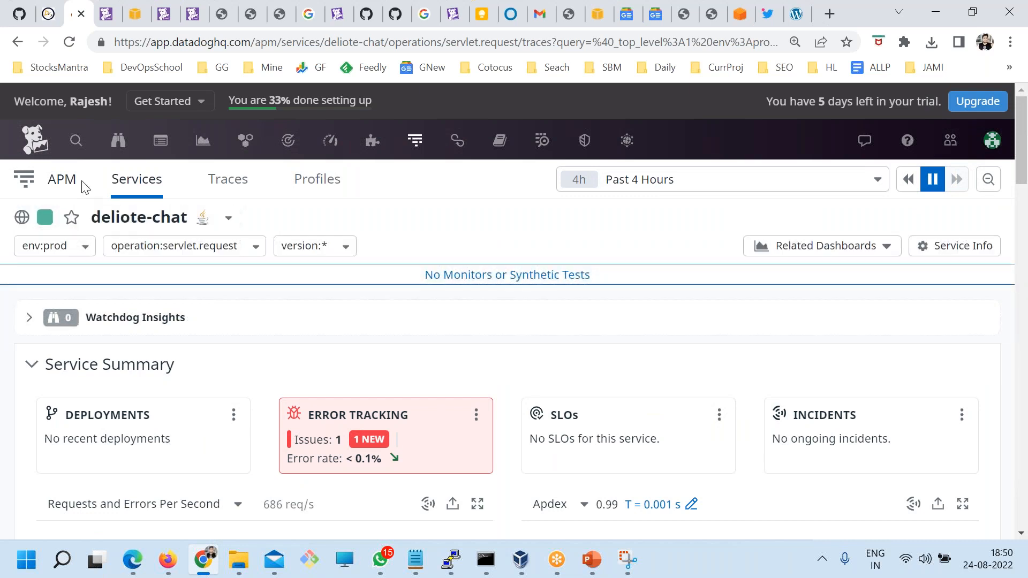
scroll(469, 384, down, 15)
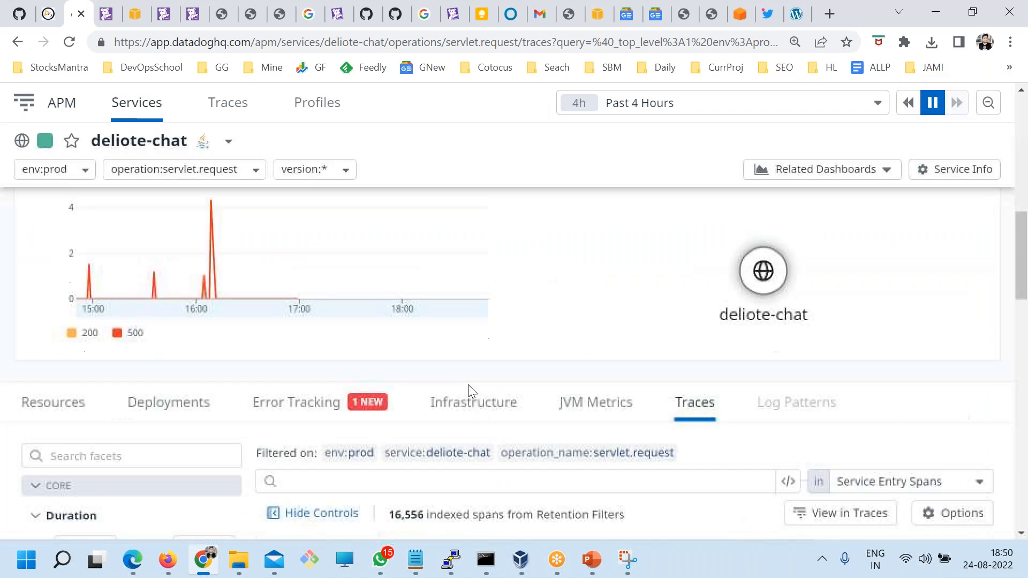
scroll(430, 423, up, 4)
Open the 42.9 ms HelloWorldExample trace from the span list as a full page
scroll(430, 423, down, 6)
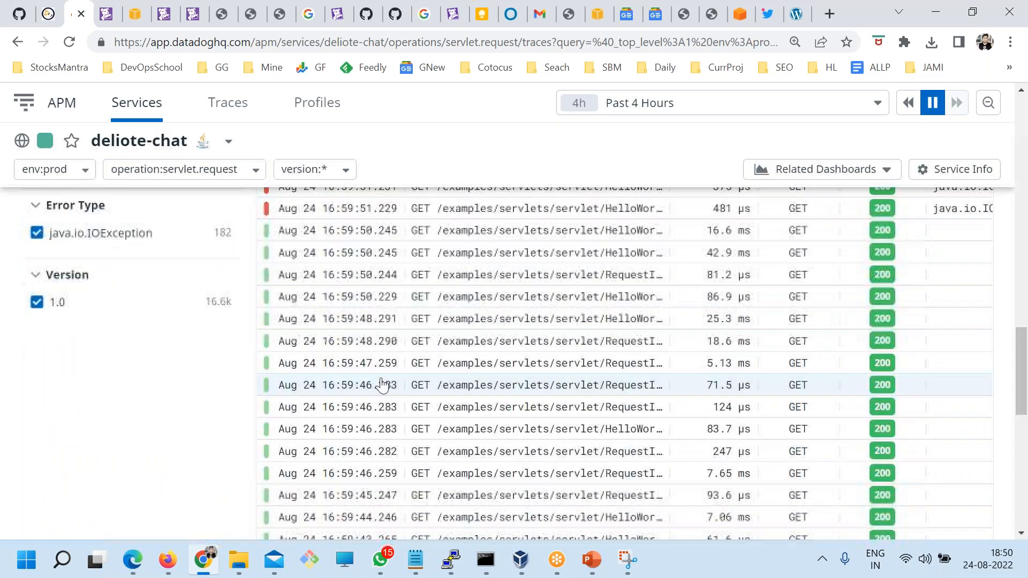
click(311, 259)
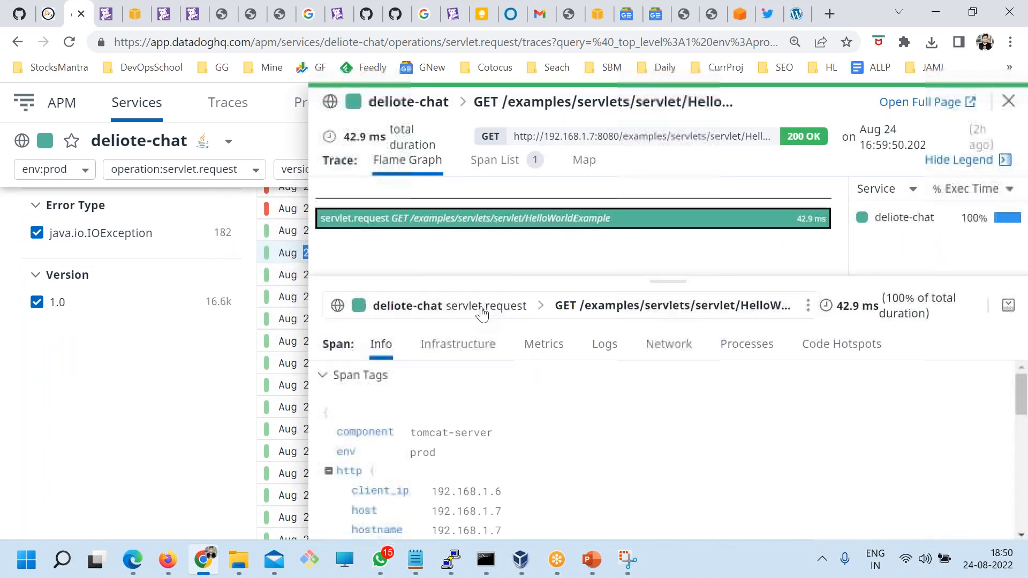
click(921, 110)
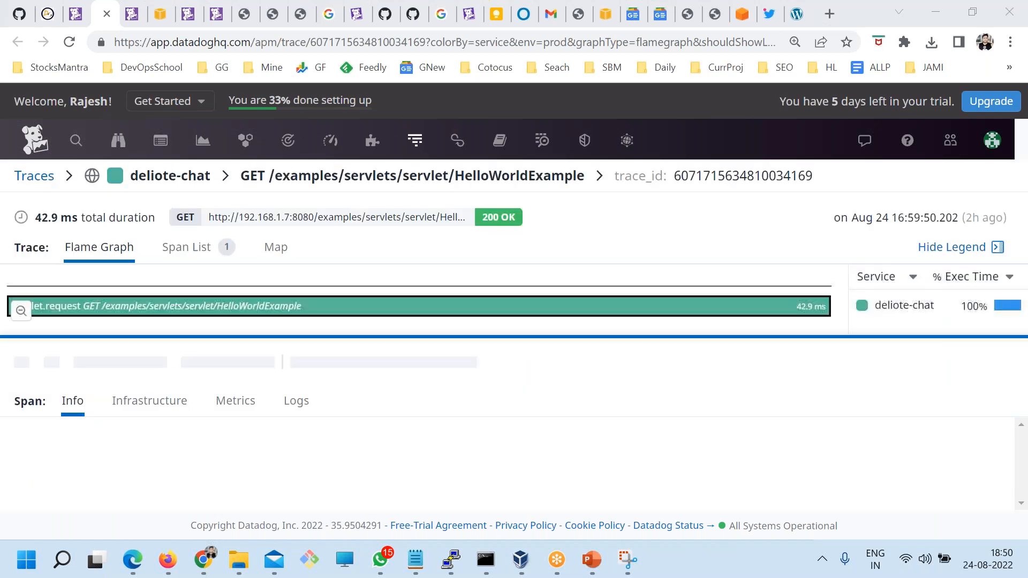
Switch to Snipping Tool and capture the trace page with its flame graph and span details as a new snip
click(632, 559)
click(48, 45)
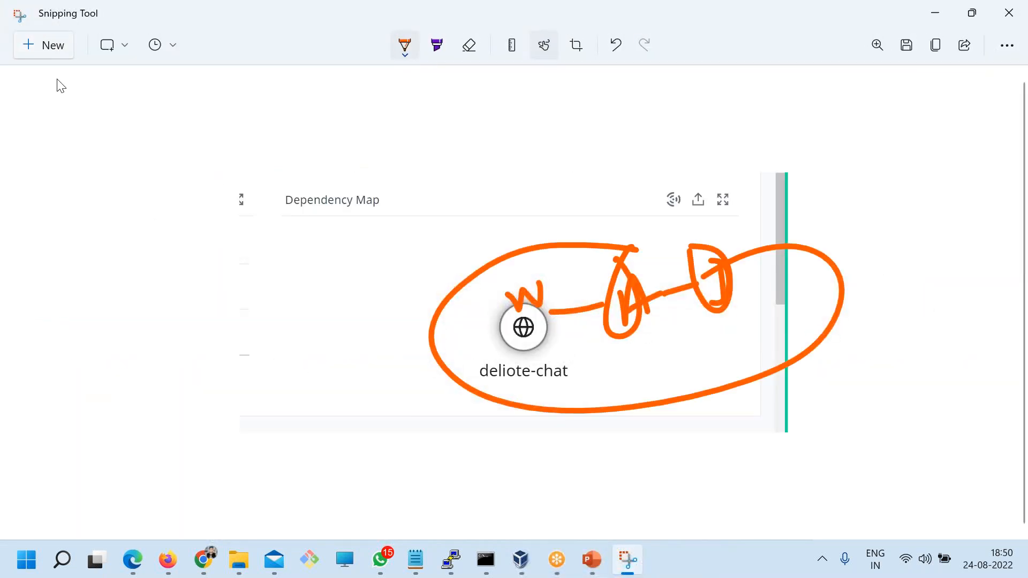
mouse_move(4, 156)
mouse_down()
mouse_move(991, 511)
mouse_move(986, 531)
mouse_move(974, 509)
mouse_up()
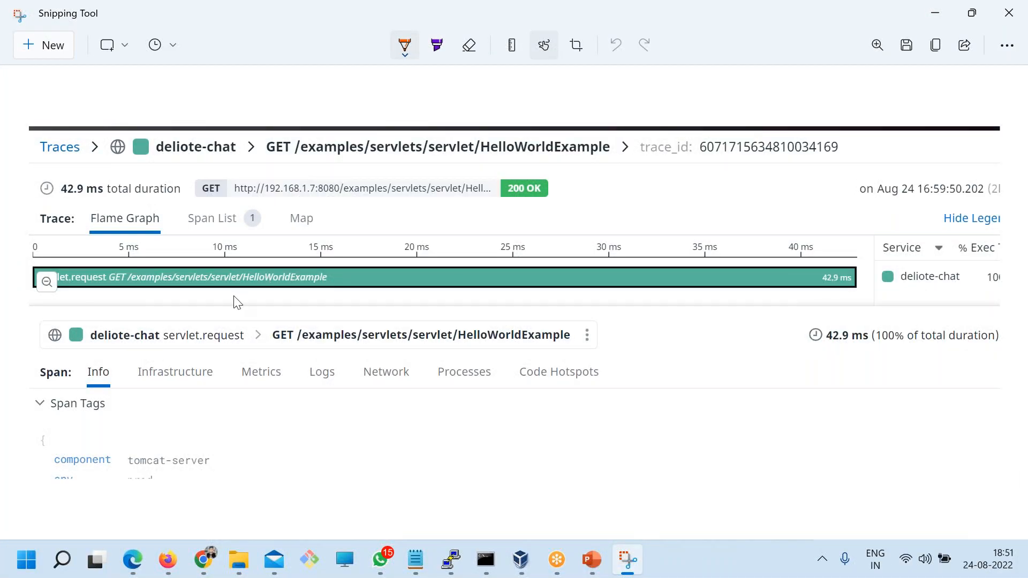
Sketch three successive, stepped span bars beneath the servlet.request bar and start a bracket beside the flame graph
mouse_move(348, 308)
mouse_down()
mouse_move(800, 315)
mouse_move(844, 282)
mouse_up()
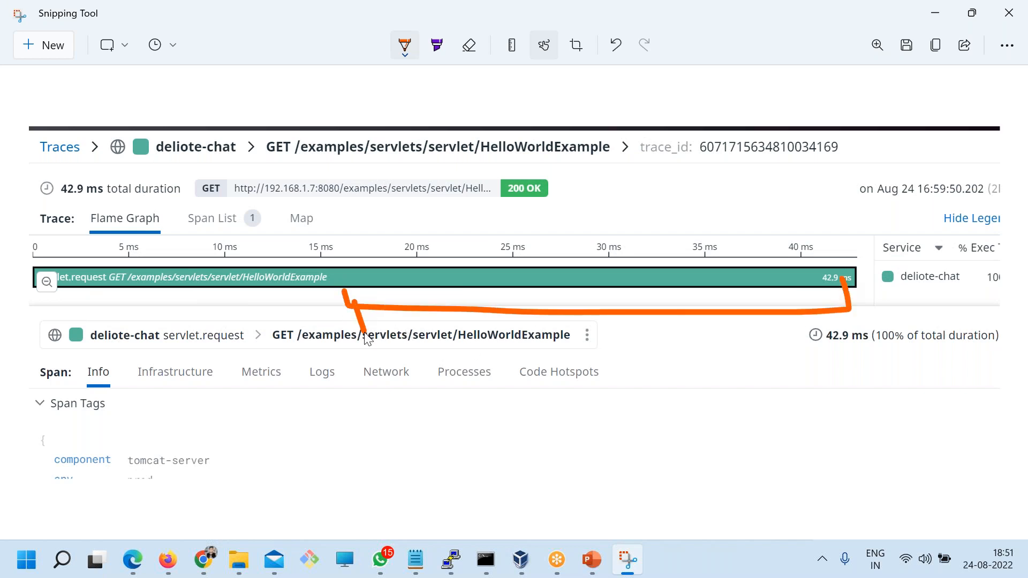
drag(366, 335, 822, 336)
mouse_move(471, 341)
mouse_down()
mouse_move(705, 378)
mouse_move(771, 342)
mouse_up()
drag(31, 242, 13, 343)
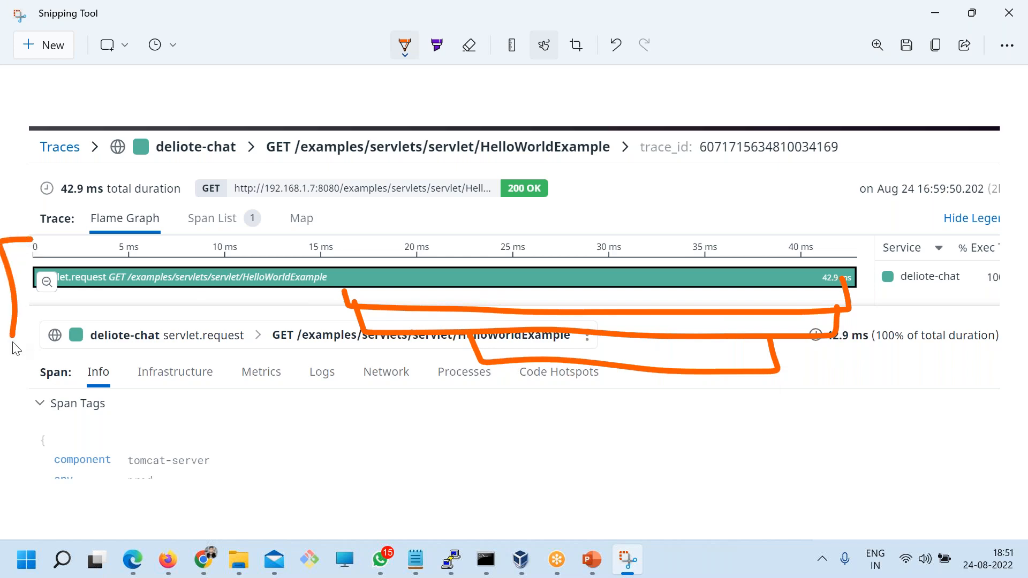
Circle the ends of the span bars and the Flame Graph heading, and draw a tick mark below the servlet.request bar
drag(873, 232, 848, 268)
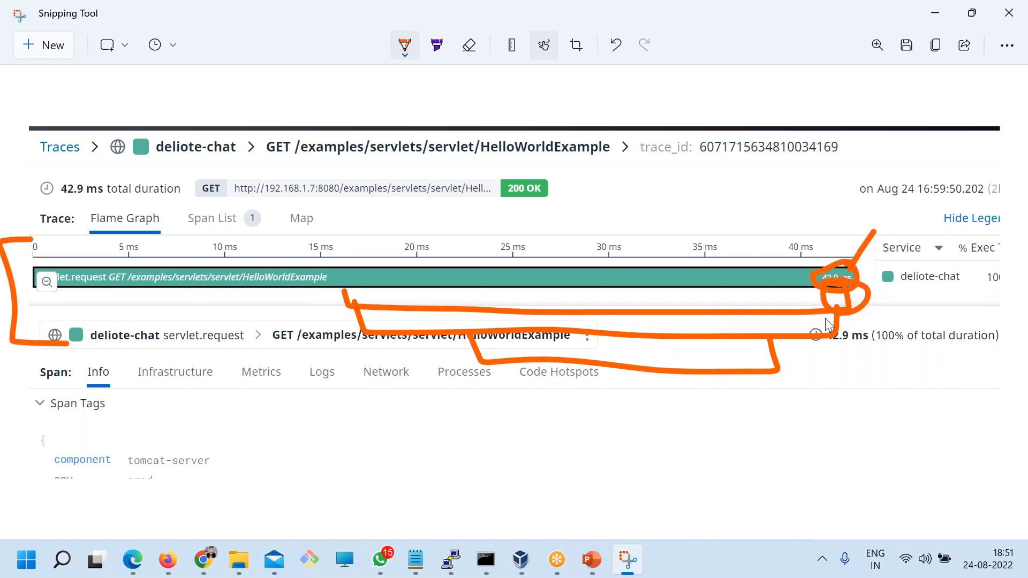
mouse_move(751, 340)
mouse_down()
mouse_move(741, 370)
mouse_move(755, 348)
mouse_up()
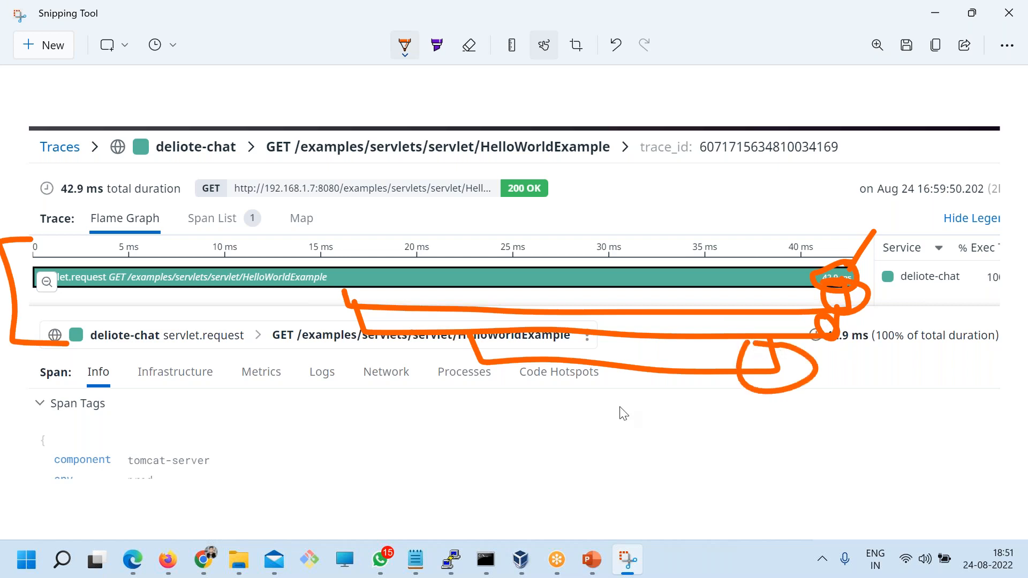
mouse_move(121, 203)
mouse_down()
mouse_move(90, 244)
mouse_move(138, 207)
mouse_up()
drag(58, 308, 116, 302)
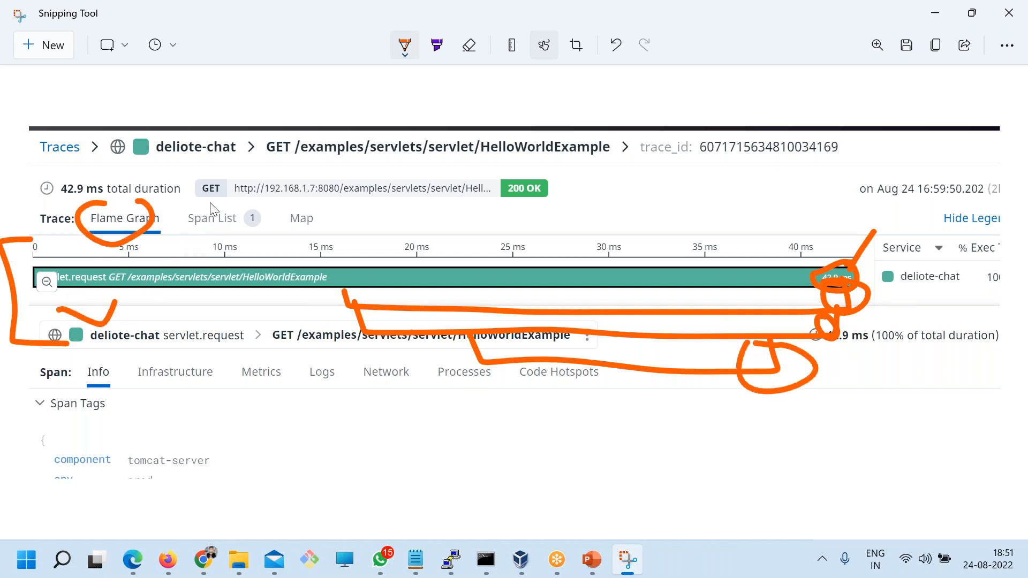
Switch to Chrome and view the trace's Span List in an enlarged area, as well as its Map
click(202, 560)
click(192, 246)
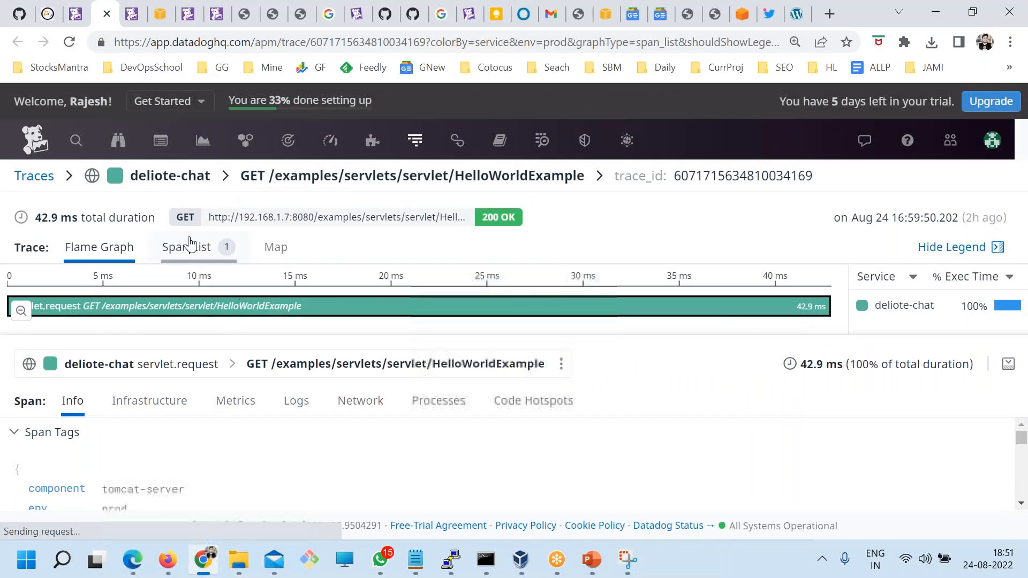
drag(528, 341, 549, 446)
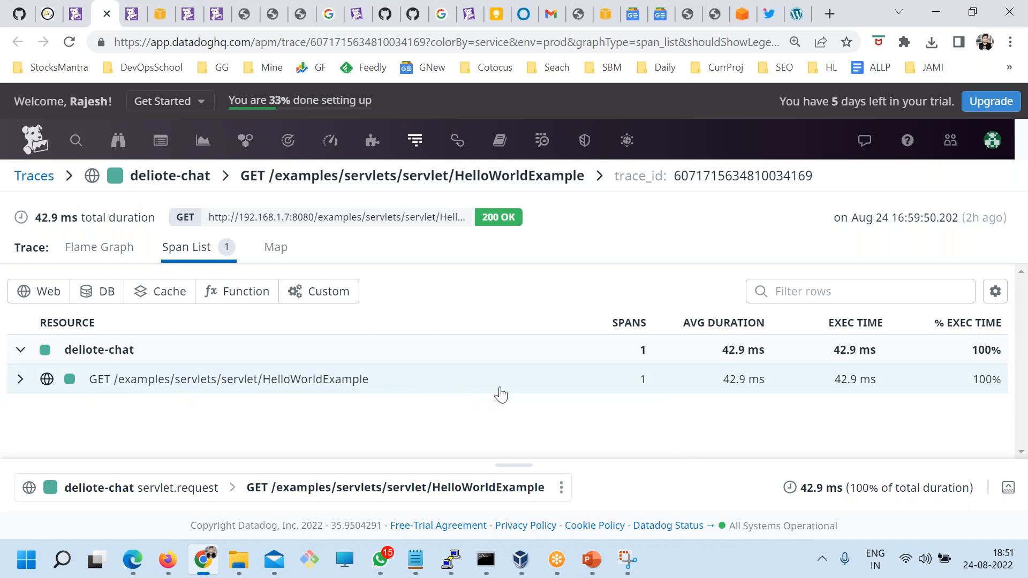
click(272, 248)
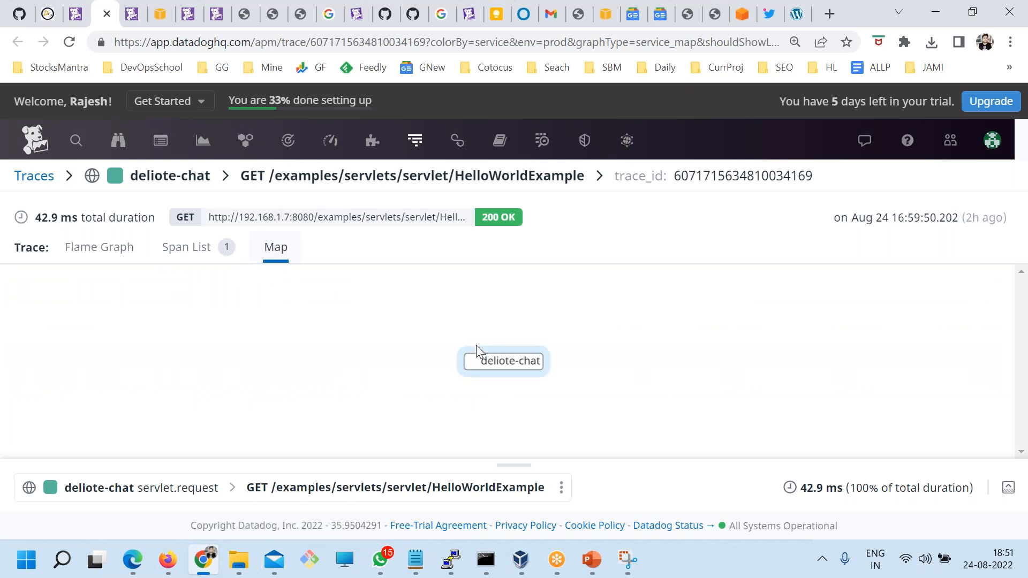
mouse_move(498, 371)
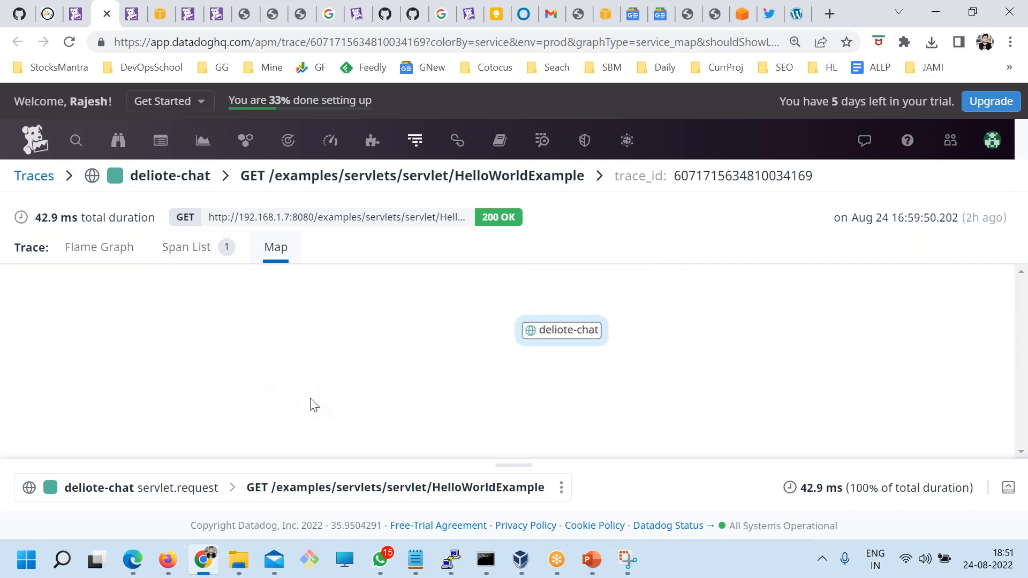
Show enlarged span details beneath the Flame Graph and capture them with the servlet.request bar as a new snip in Snipping Tool
click(83, 252)
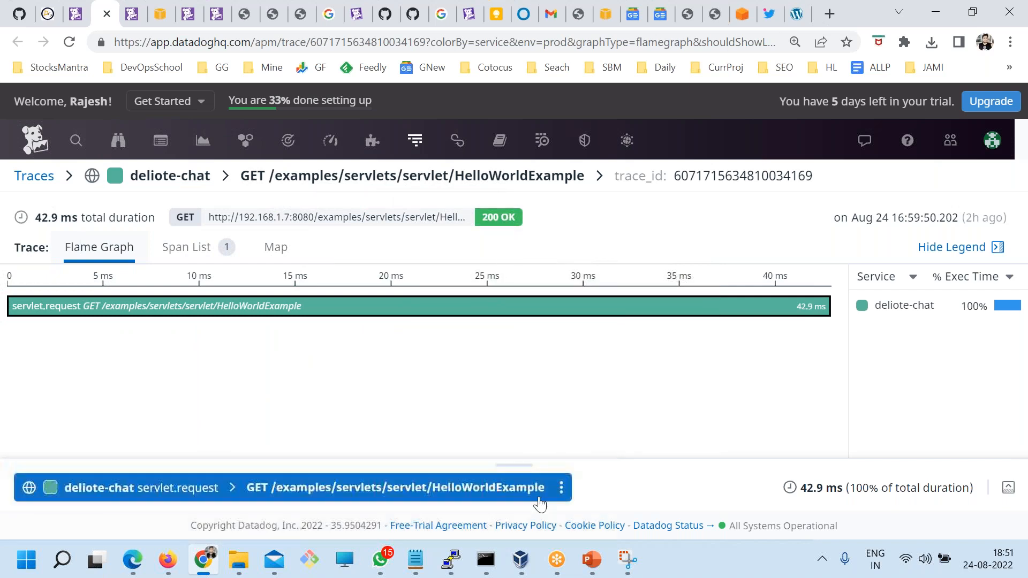
drag(528, 457, 482, 332)
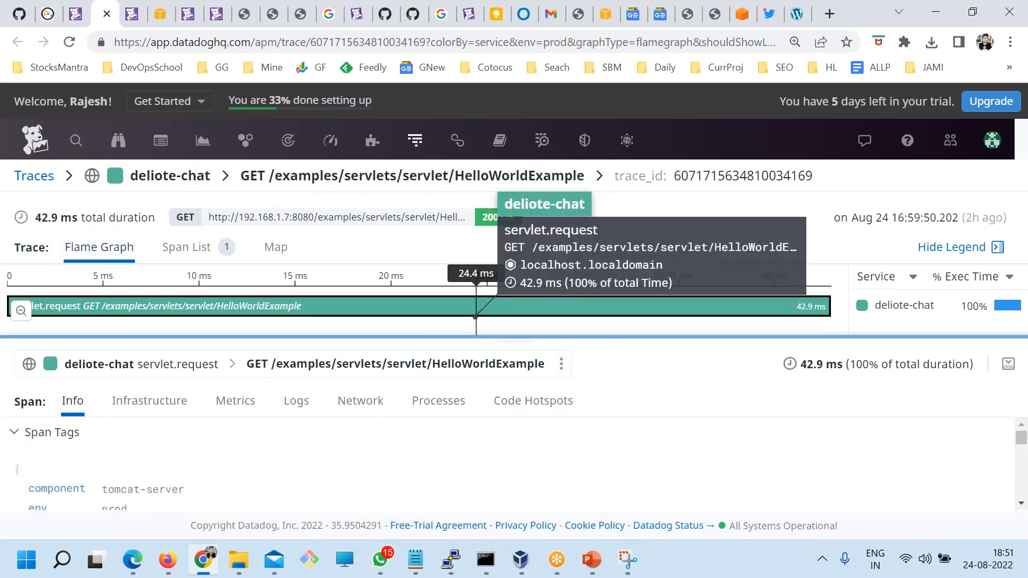
click(627, 560)
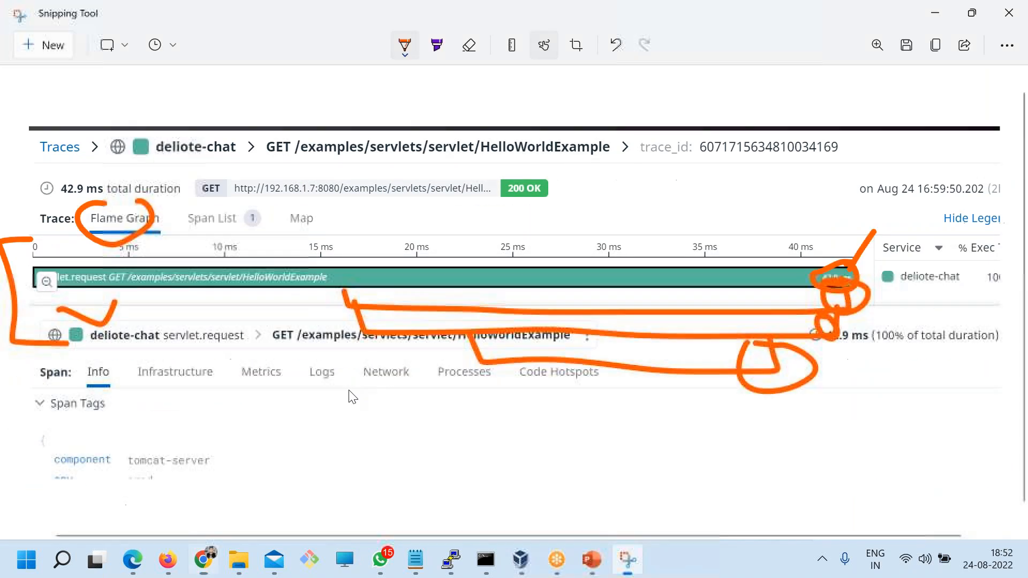
click(46, 47)
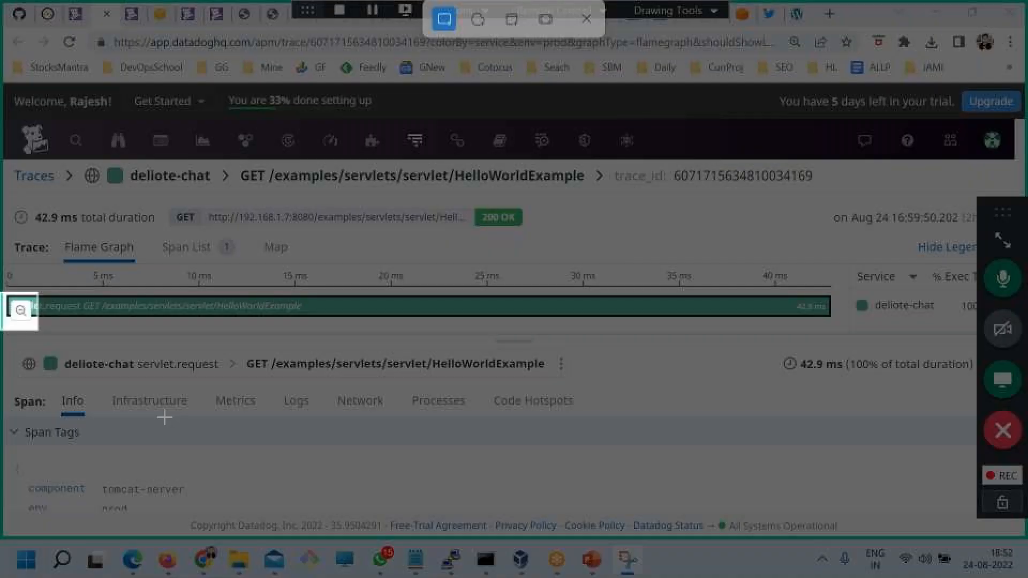
drag(2, 292, 977, 526)
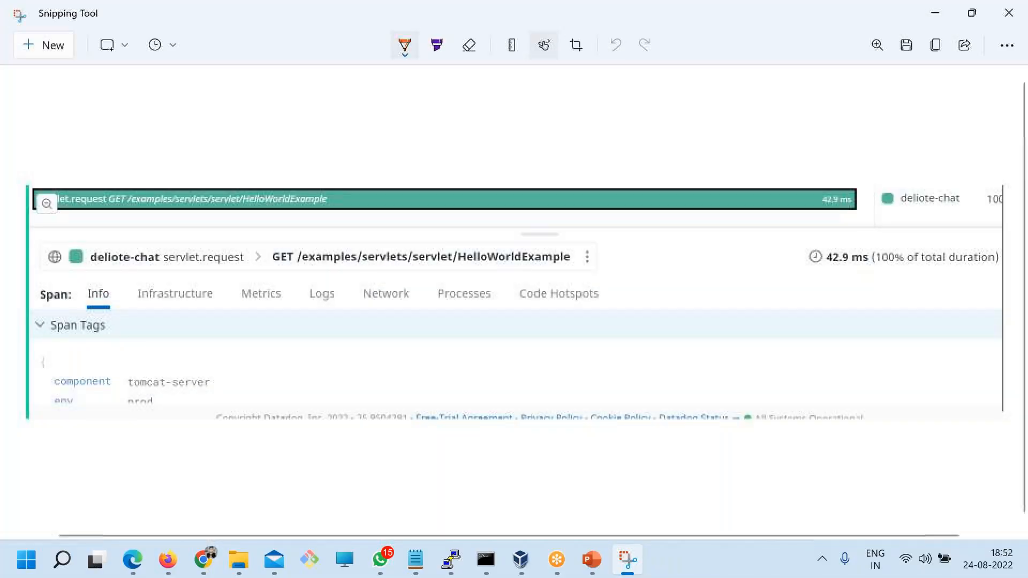
Circle Info, Infrastructure, Metrics, Logs and the GET request name on the snip, and add strokes beneath Metrics
drag(87, 329, 107, 281)
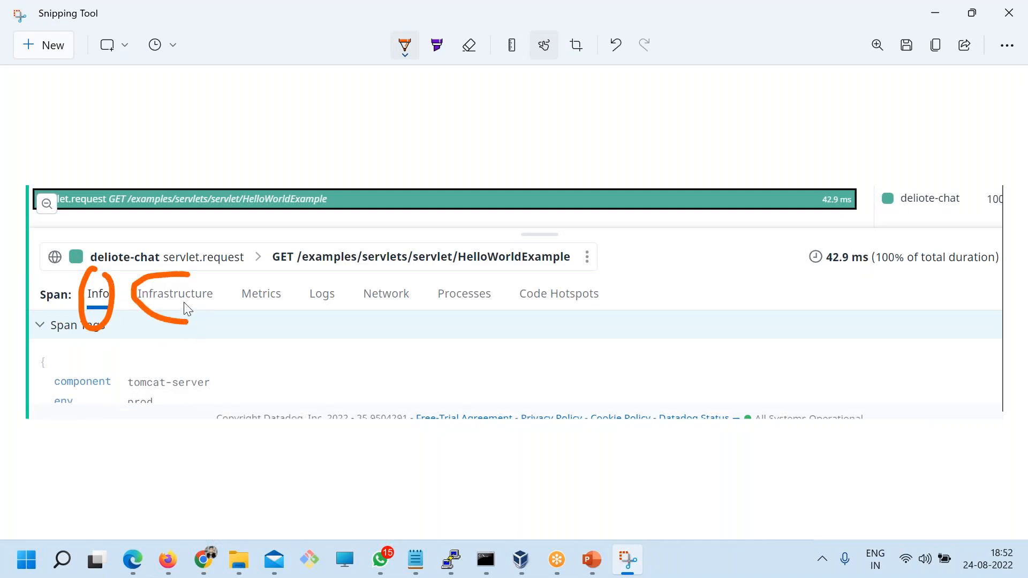
mouse_move(182, 165)
mouse_down()
mouse_move(354, 182)
mouse_move(140, 178)
mouse_up()
mouse_move(145, 298)
mouse_down()
mouse_move(226, 308)
mouse_move(194, 272)
mouse_up()
mouse_move(281, 272)
mouse_down()
mouse_move(228, 303)
mouse_move(306, 297)
mouse_up()
mouse_move(260, 352)
mouse_down()
mouse_move(265, 381)
mouse_move(293, 400)
mouse_up()
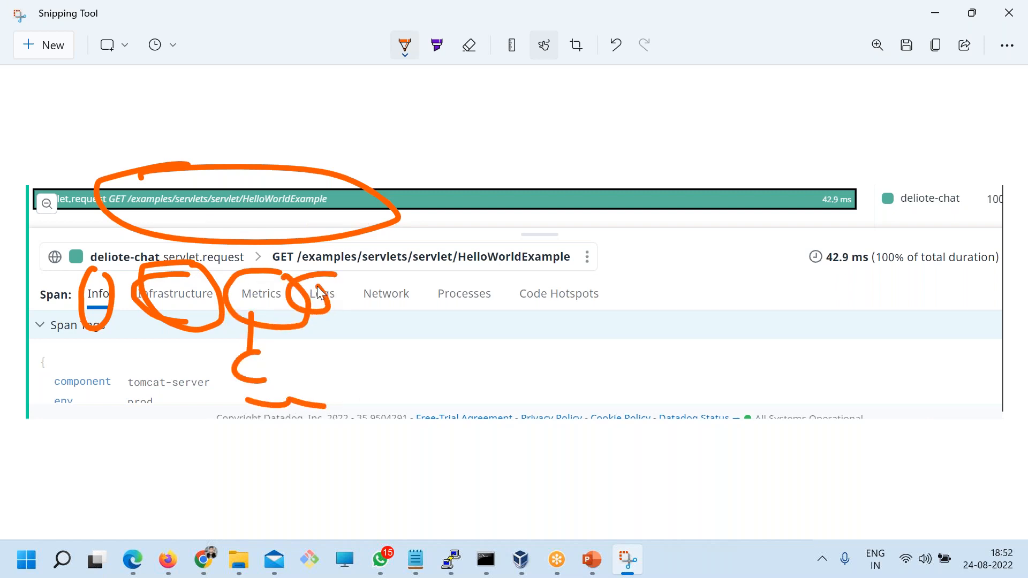
mouse_move(284, 177)
mouse_down()
mouse_move(59, 188)
mouse_move(257, 231)
mouse_move(320, 177)
mouse_up()
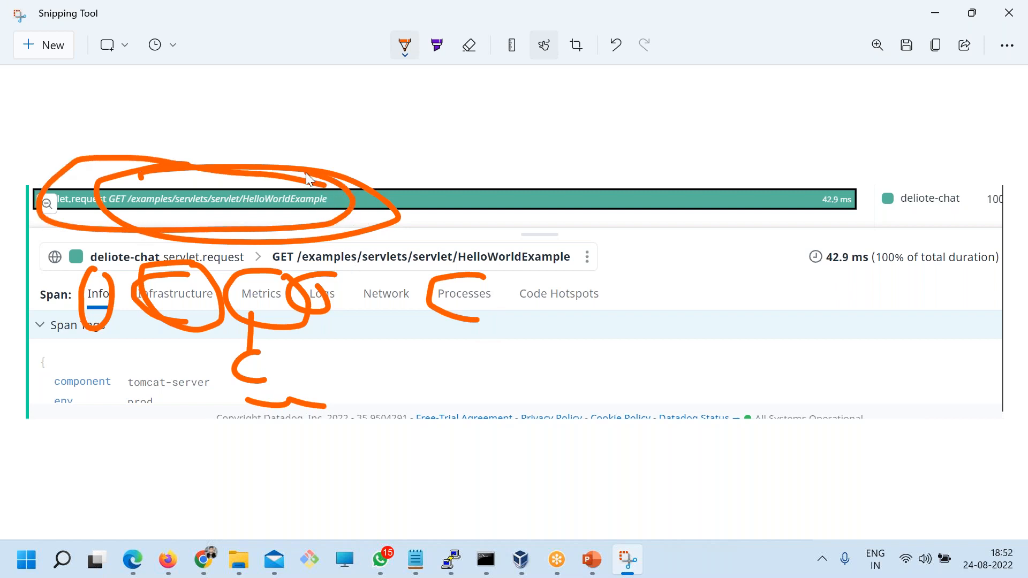
Circle Processes with a downward arrow beneath it, and circle Code Hotspots and the GET request name on the servlet.request bar
mouse_move(460, 284)
mouse_down()
mouse_move(490, 322)
mouse_move(478, 308)
mouse_up()
drag(480, 417, 484, 394)
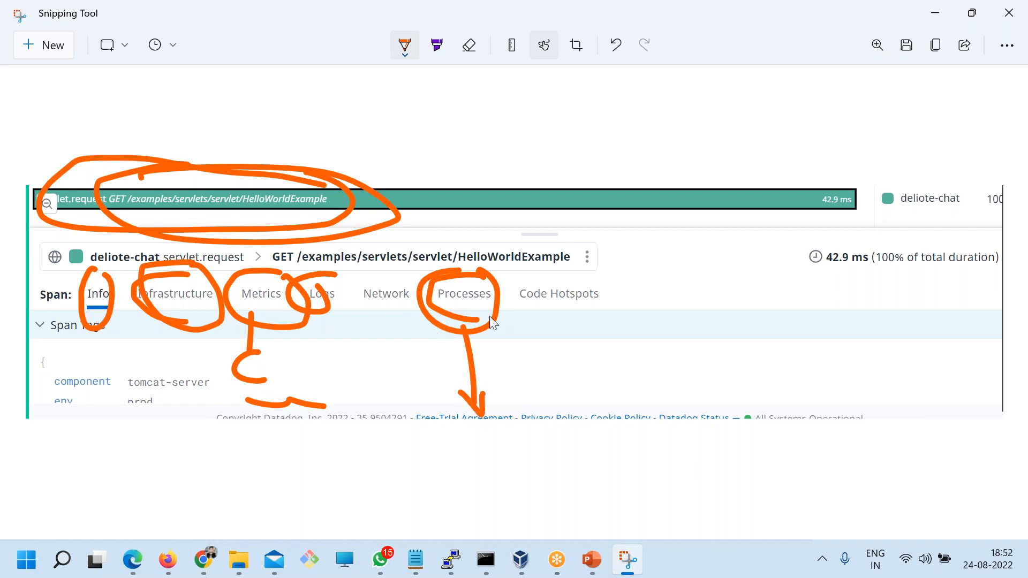
mouse_move(566, 274)
mouse_down()
mouse_move(512, 273)
mouse_move(614, 325)
mouse_move(582, 269)
mouse_up()
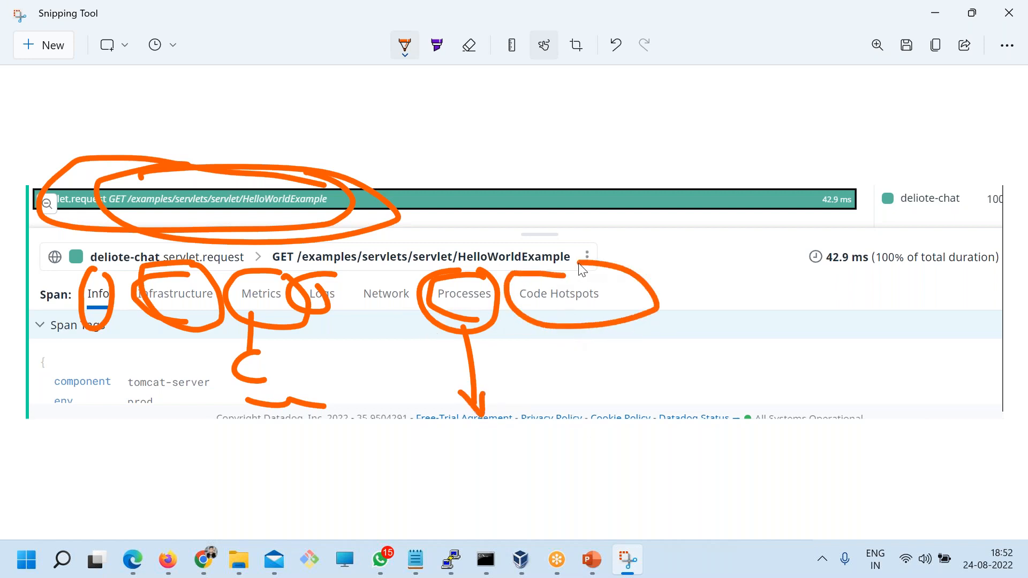
mouse_move(332, 175)
mouse_down()
mouse_move(63, 179)
mouse_move(389, 180)
mouse_up()
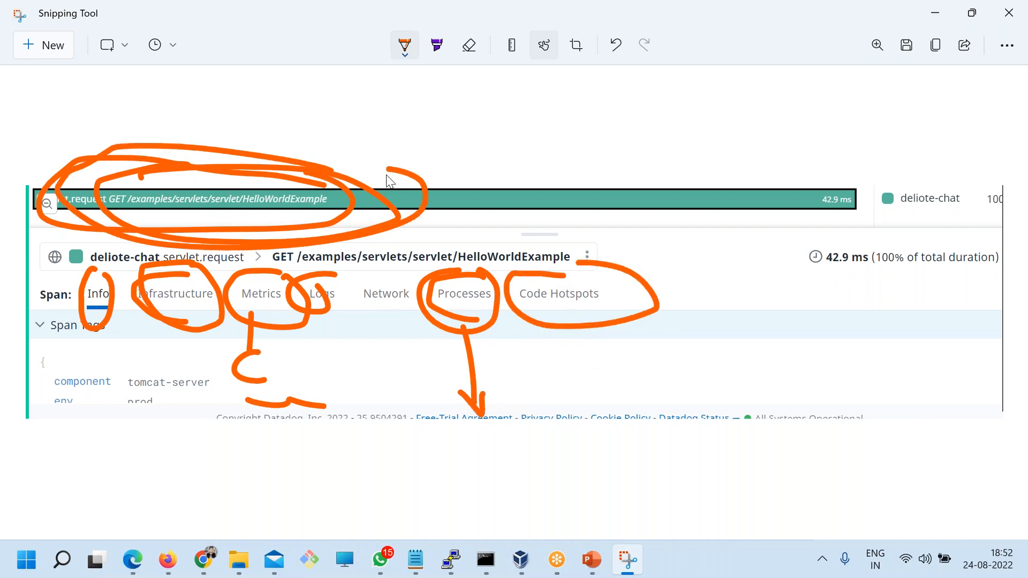
Sketch a stack of short stepped lines below Code Hotspots and circle the Code Hotspots label again
drag(629, 337, 691, 334)
mouse_move(669, 346)
mouse_down()
mouse_move(712, 344)
mouse_move(739, 358)
mouse_up()
drag(689, 371, 716, 370)
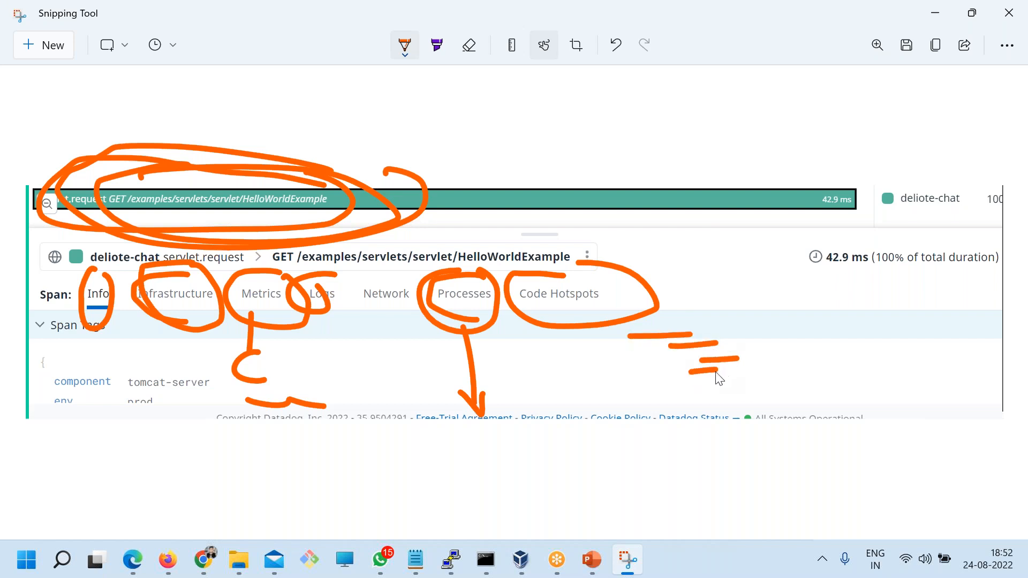
mouse_move(574, 268)
mouse_down()
mouse_move(573, 327)
mouse_move(625, 317)
mouse_move(513, 290)
mouse_up()
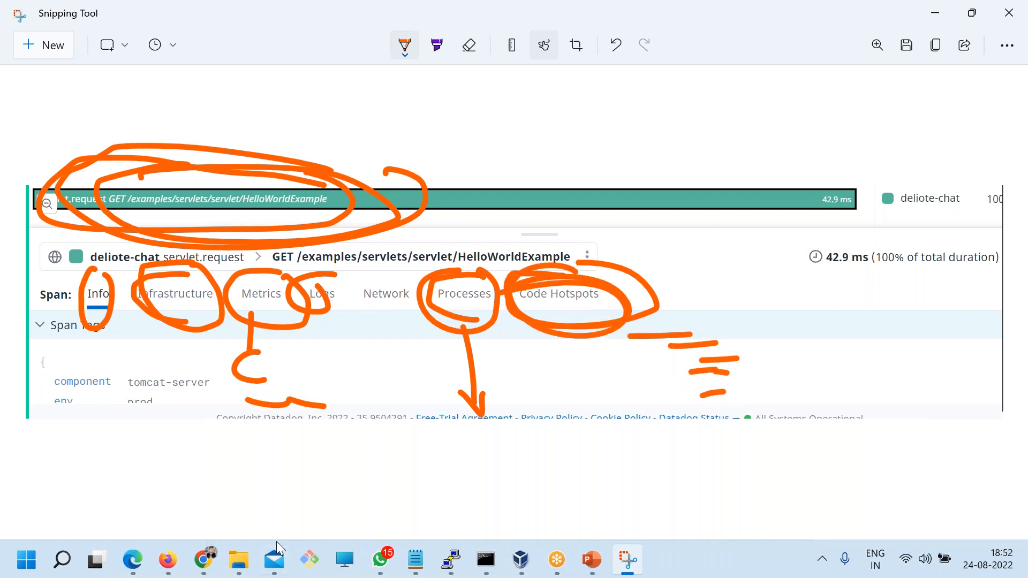
Switch to Chrome and view the span's Code Hotspots, including the guidance on enabling profiling
click(214, 560)
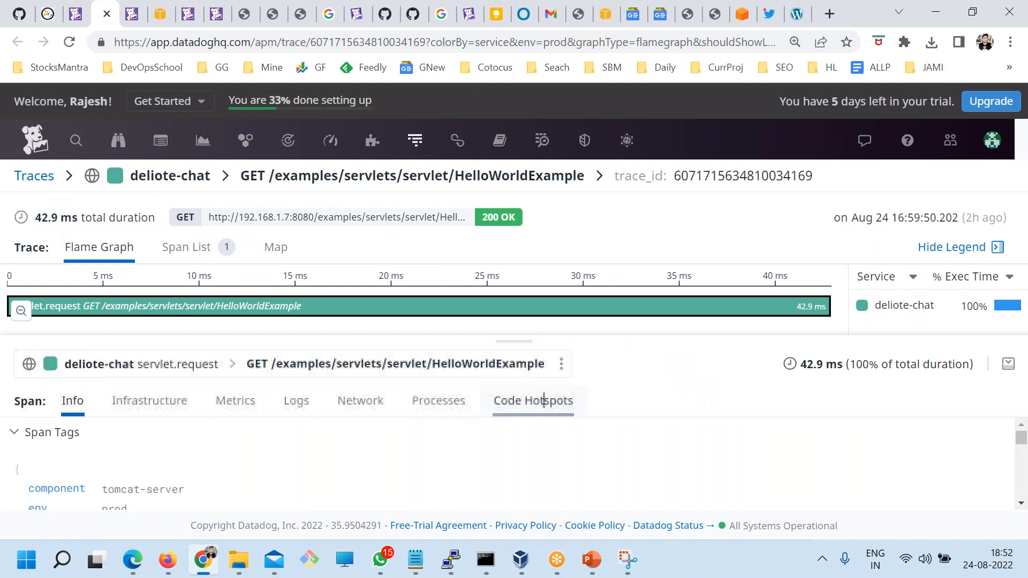
click(563, 411)
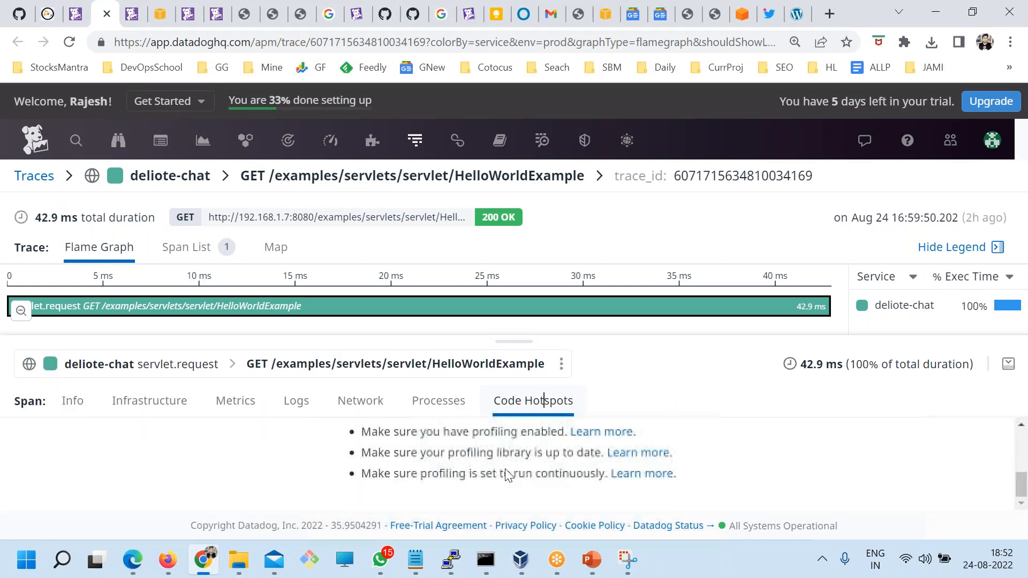
drag(452, 461, 508, 470)
drag(345, 471, 463, 469)
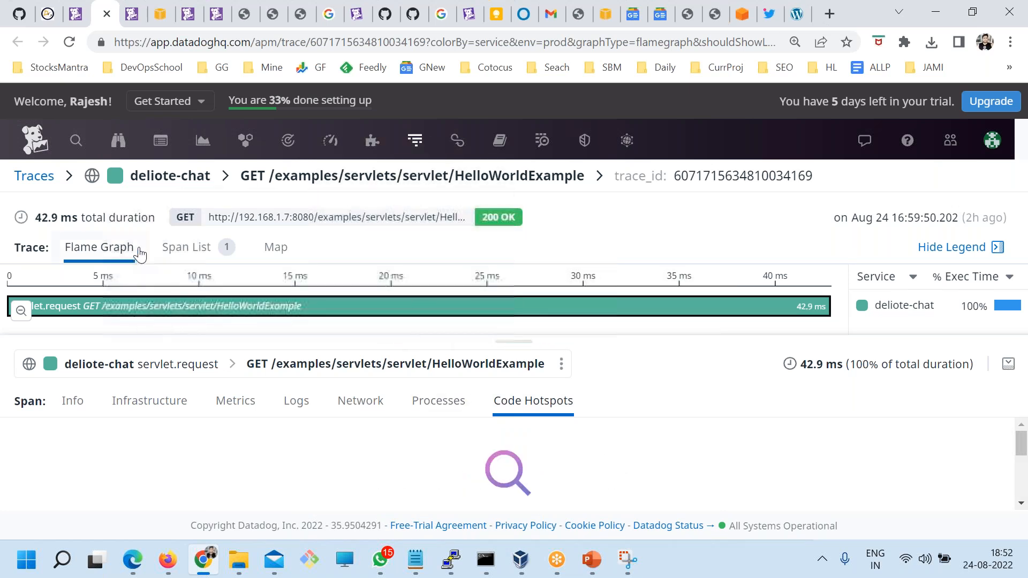
Go from the trace to the Traces search, open Profiles and highlight the Continuous Profiler's supported language logos
click(21, 180)
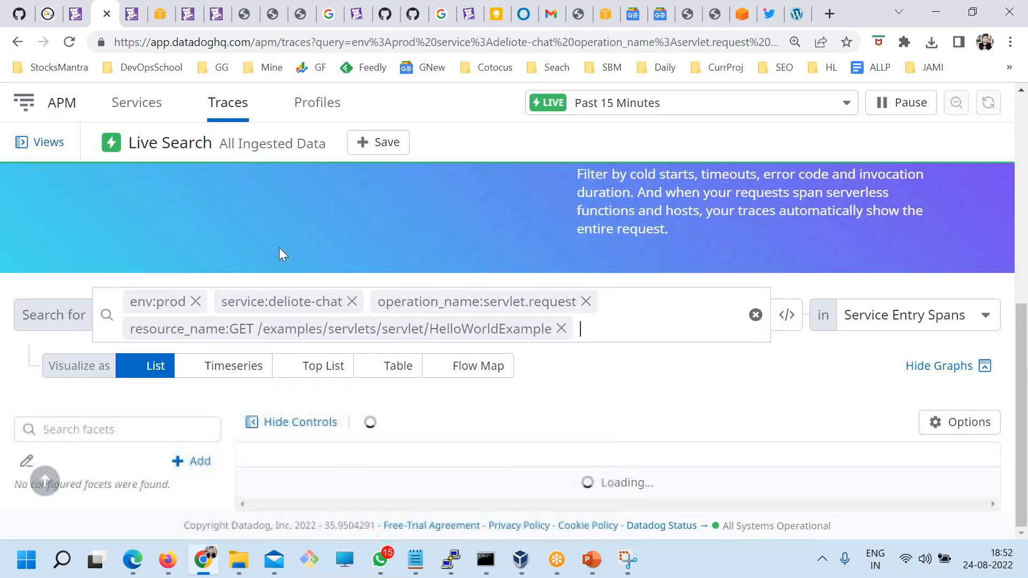
scroll(325, 358, up, 4)
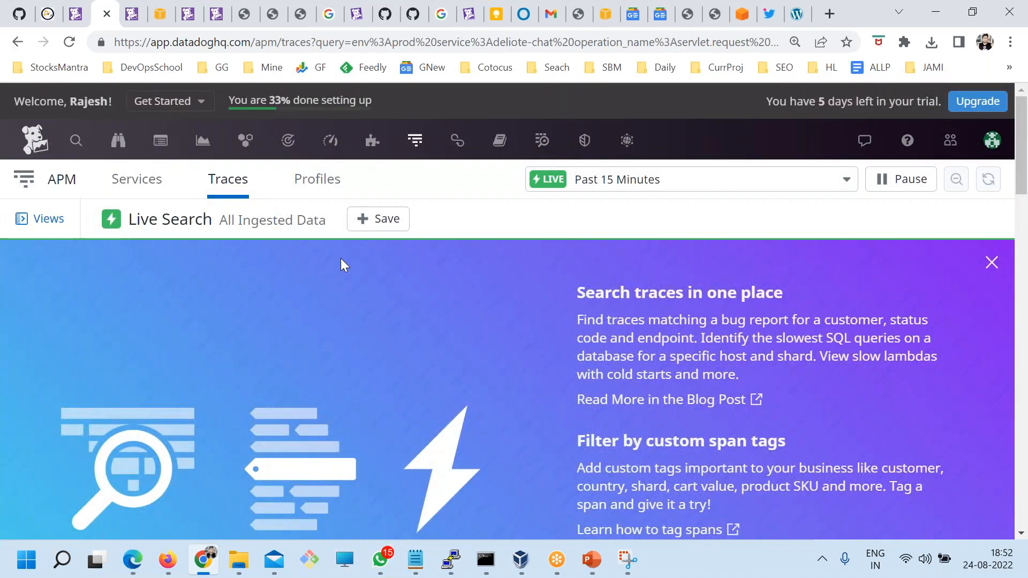
click(318, 179)
drag(198, 251, 392, 251)
click(155, 377)
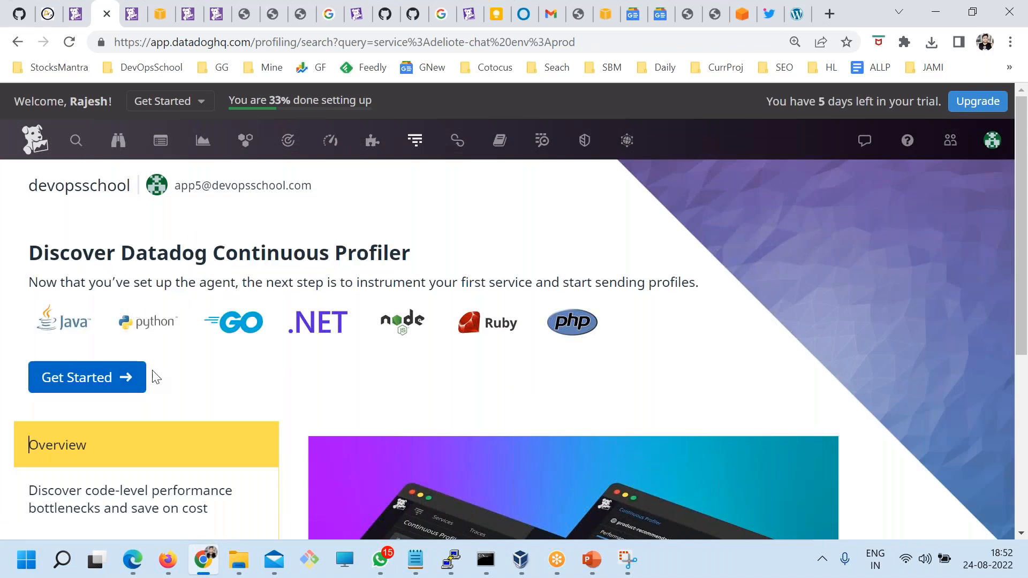
drag(37, 351, 311, 240)
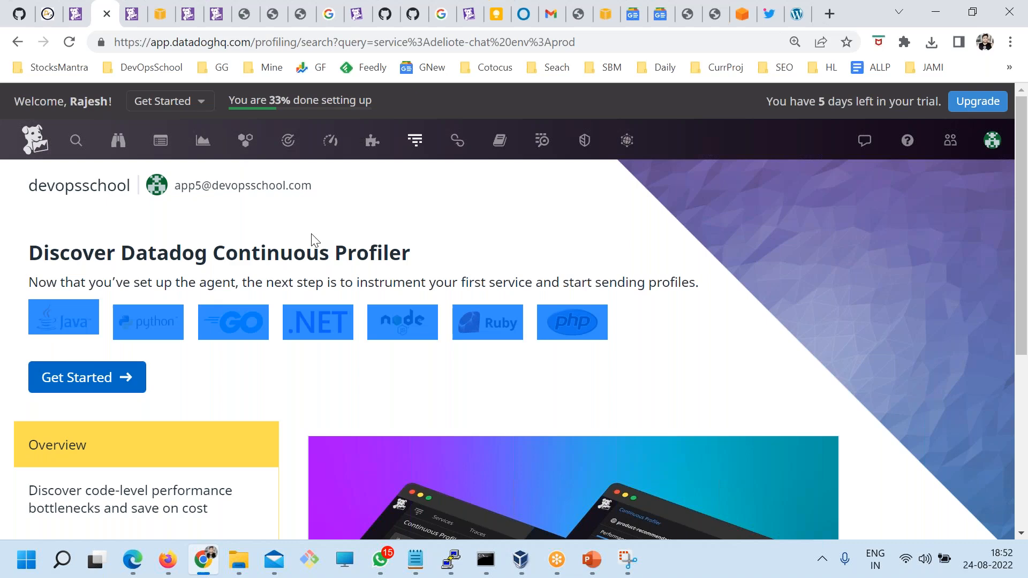
Return to the Traces search and examine its filters and the Requests, Errors and Latency graphs
click(18, 42)
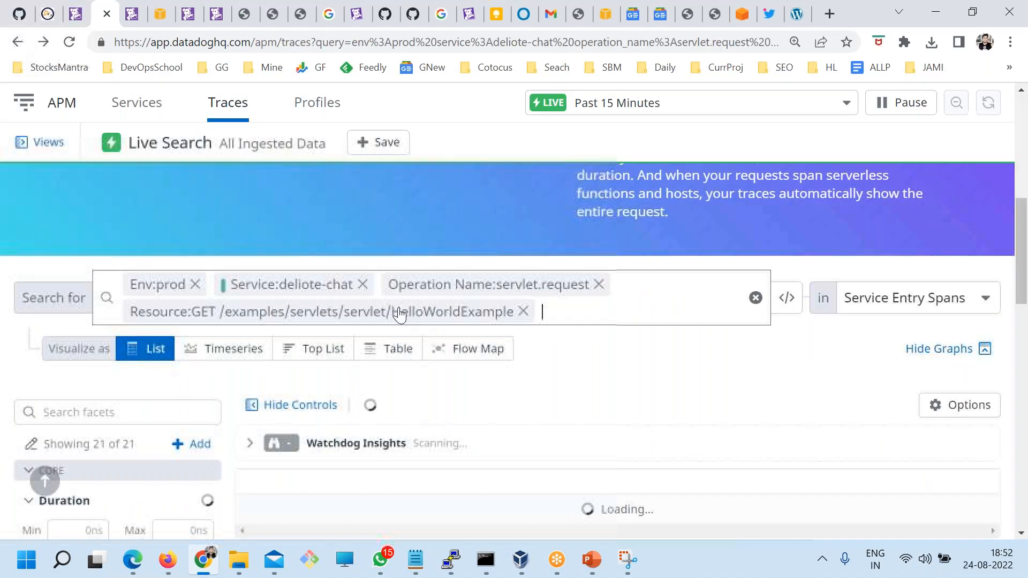
scroll(234, 203, up, 7)
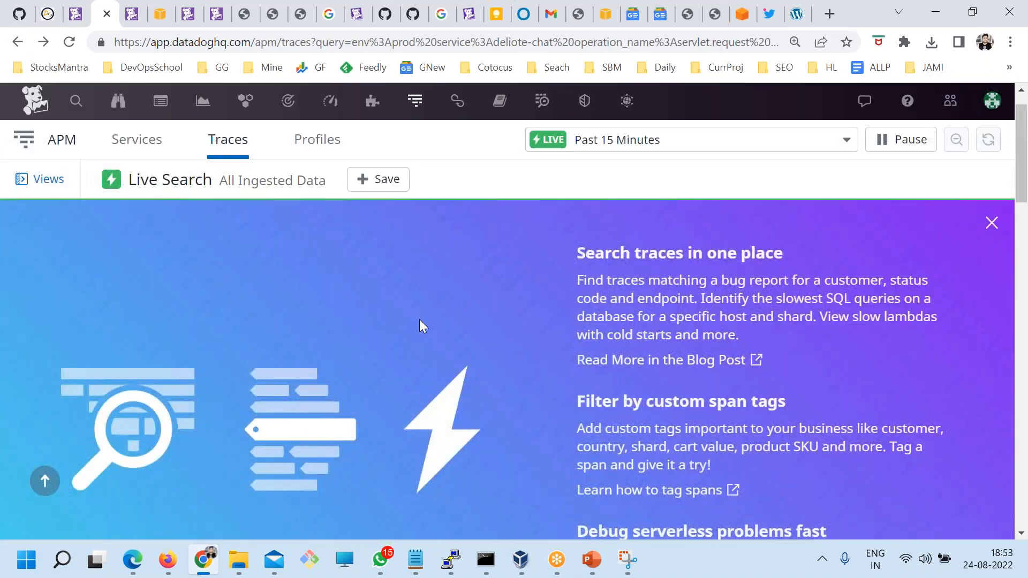
scroll(420, 319, down, 10)
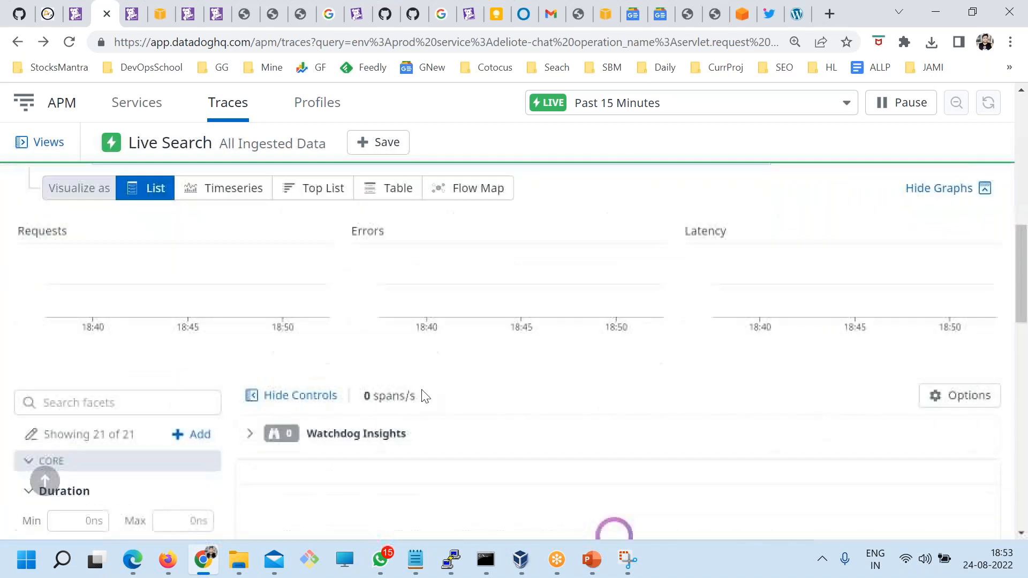
scroll(425, 394, up, 5)
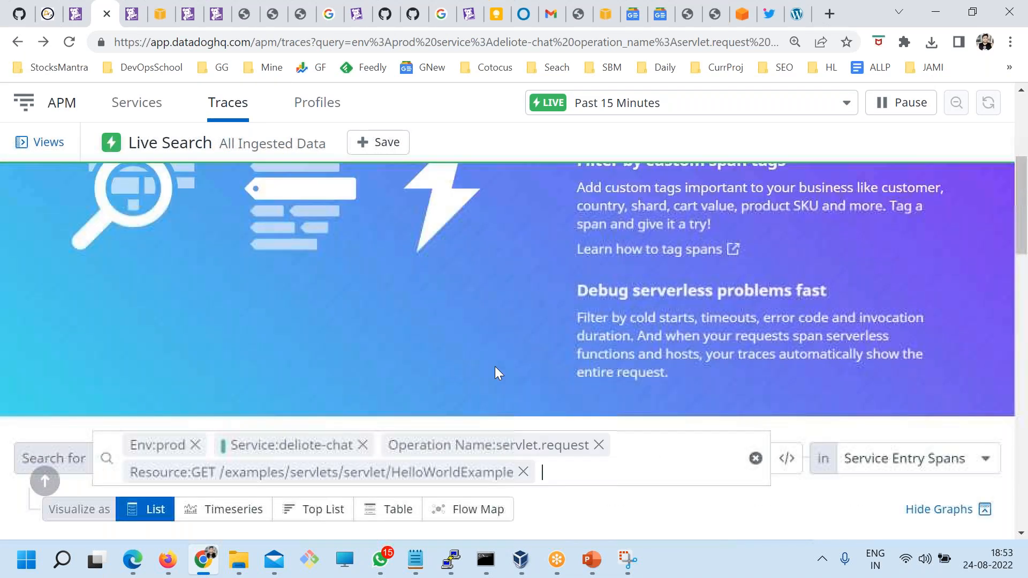
scroll(495, 366, up, 5)
Open the APM Service List and set its time range to Past 2 Days
click(123, 177)
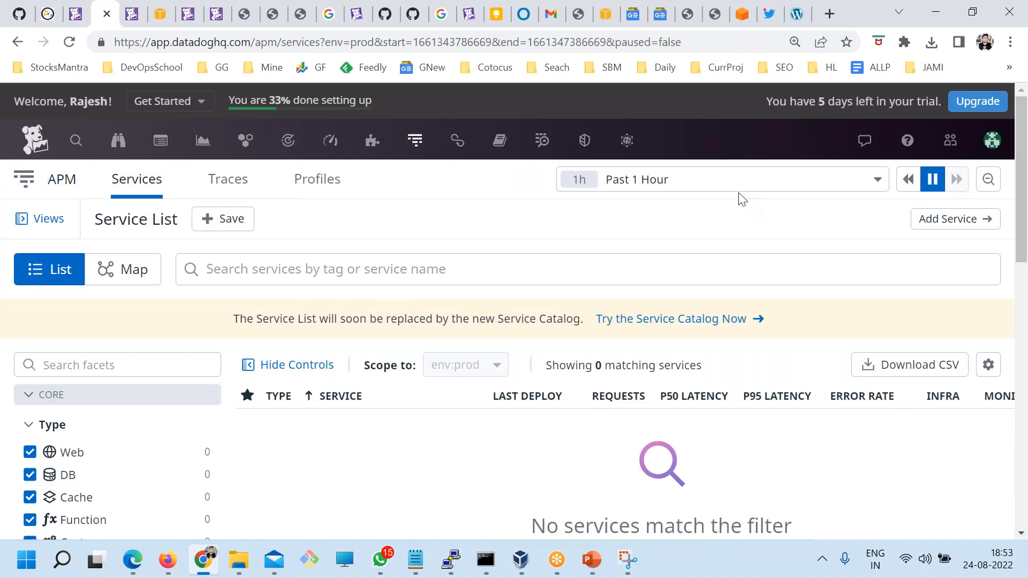
click(742, 188)
click(653, 303)
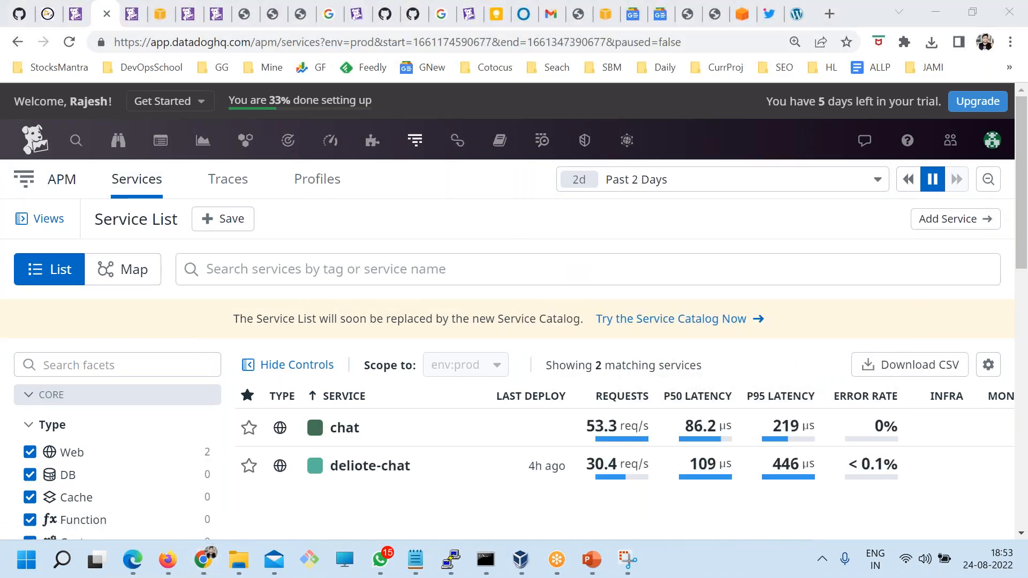
Capture the services table as a new snip in Snipping Tool and mark the chat and deliote-chat names with short strokes
click(627, 560)
click(41, 46)
drag(228, 325, 1022, 507)
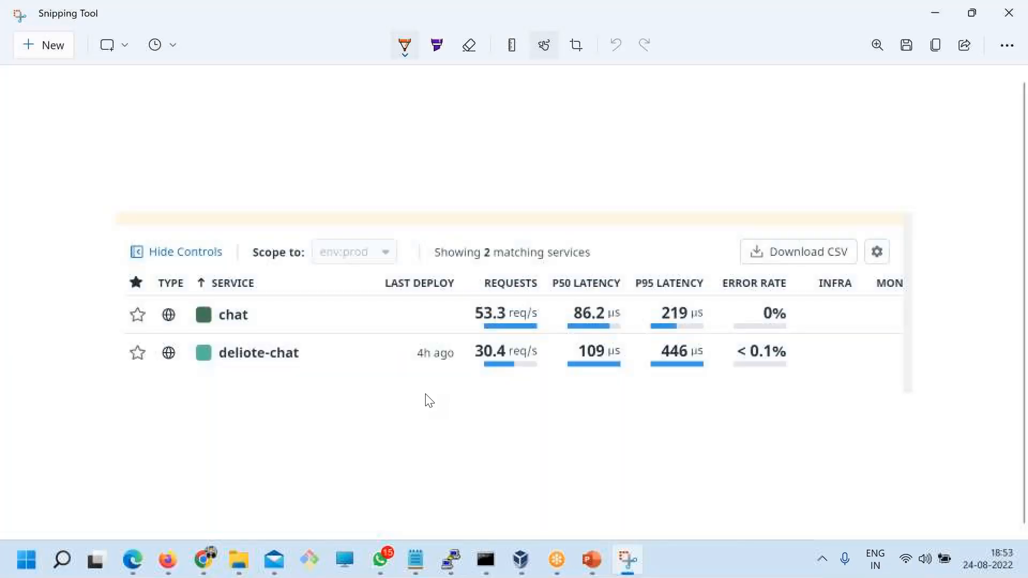
drag(259, 310, 286, 292)
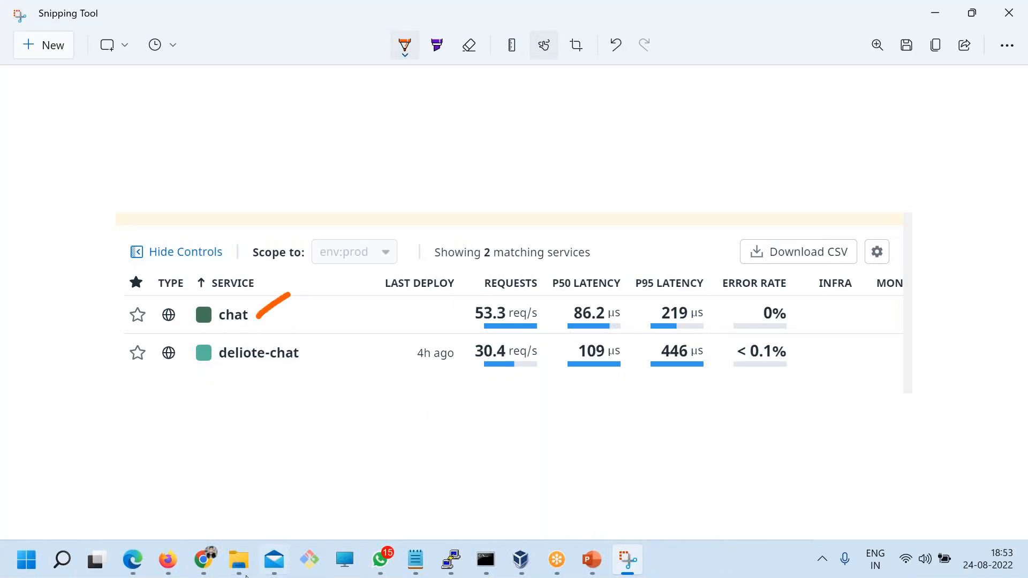
click(205, 560)
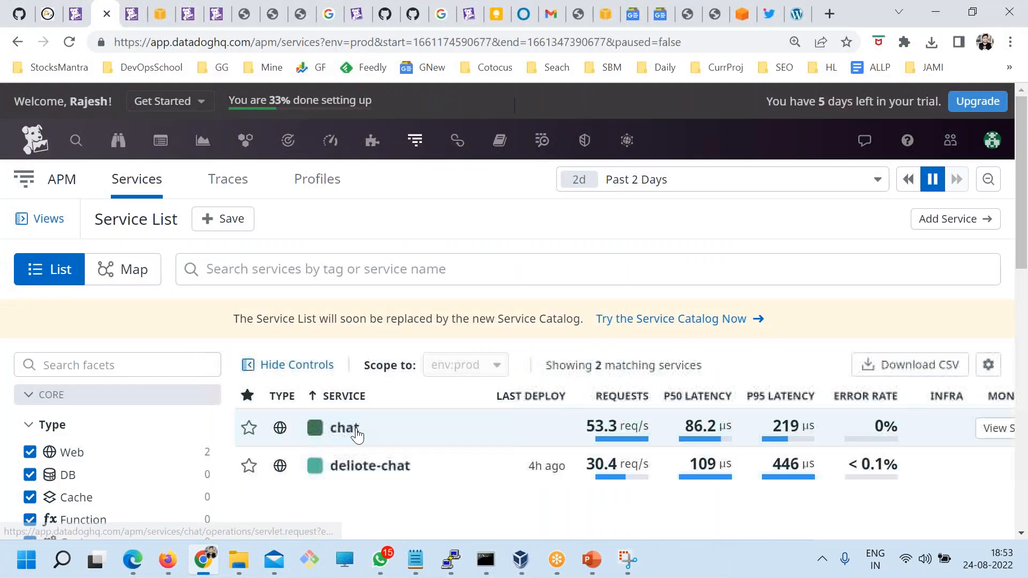
scroll(356, 428, down, 3)
click(628, 560)
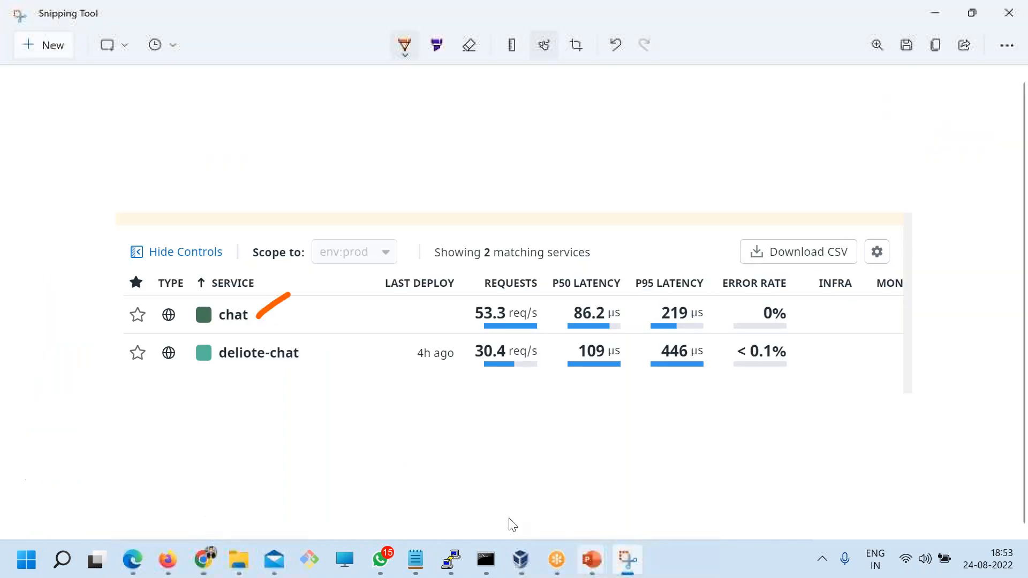
drag(294, 350, 317, 334)
Circle the Last Deploy, Requests, P50 Latency, P95 Latency and Error Rate columns, and add tick marks from Requests through Error Rate
mouse_move(387, 243)
mouse_down()
mouse_move(451, 415)
mouse_move(416, 238)
mouse_up()
mouse_move(492, 236)
mouse_down()
mouse_move(494, 403)
mouse_move(511, 229)
mouse_move(568, 356)
mouse_move(591, 244)
mouse_up()
mouse_move(664, 247)
mouse_down()
mouse_move(668, 394)
mouse_move(681, 253)
mouse_up()
mouse_move(742, 236)
mouse_down()
mouse_move(780, 400)
mouse_move(760, 241)
mouse_up()
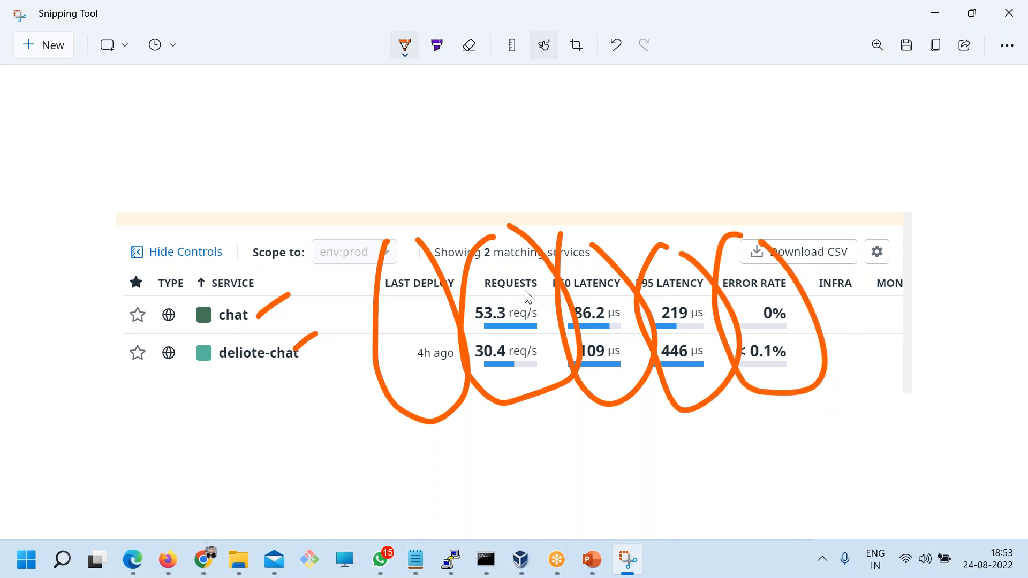
mouse_move(595, 291)
mouse_down()
mouse_move(622, 268)
mouse_move(694, 258)
mouse_up()
drag(754, 286, 843, 243)
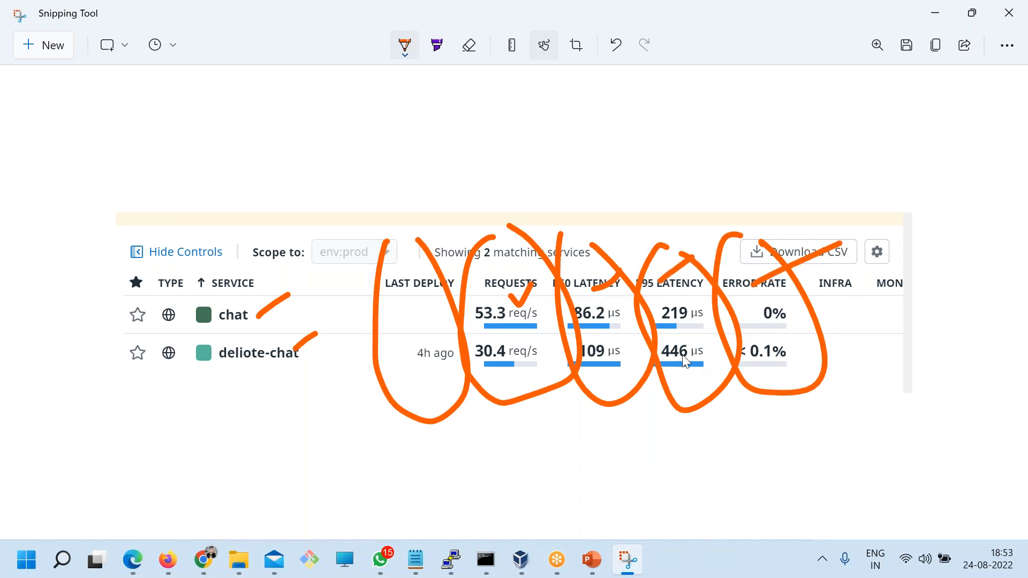
Switch to Chrome and review which columns the Service List can display, including the latency percentiles and Apdex
click(204, 559)
scroll(865, 398, up, 2)
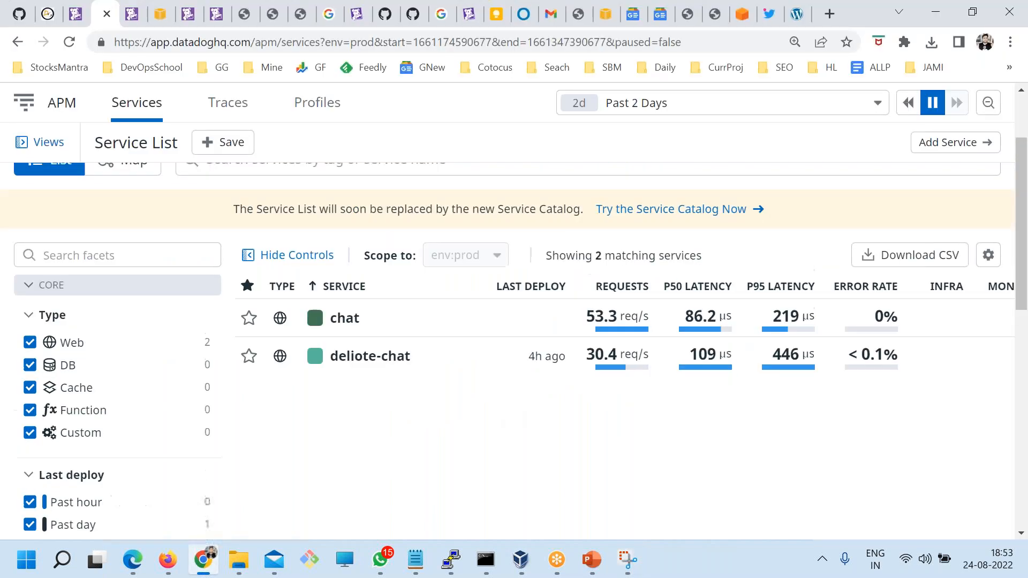
click(989, 285)
scroll(935, 349, down, 3)
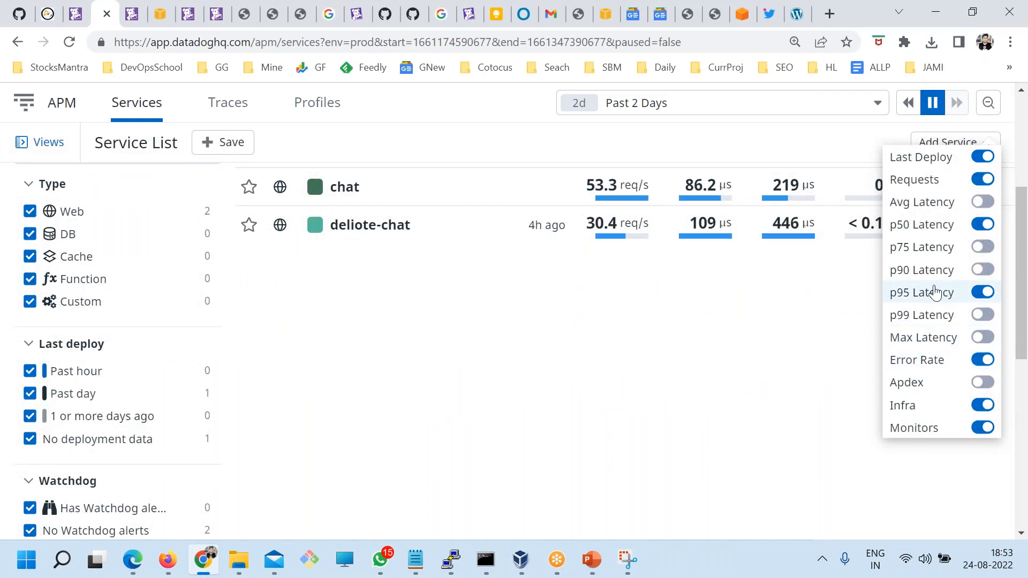
scroll(937, 300, up, 3)
scroll(947, 371, down, 2)
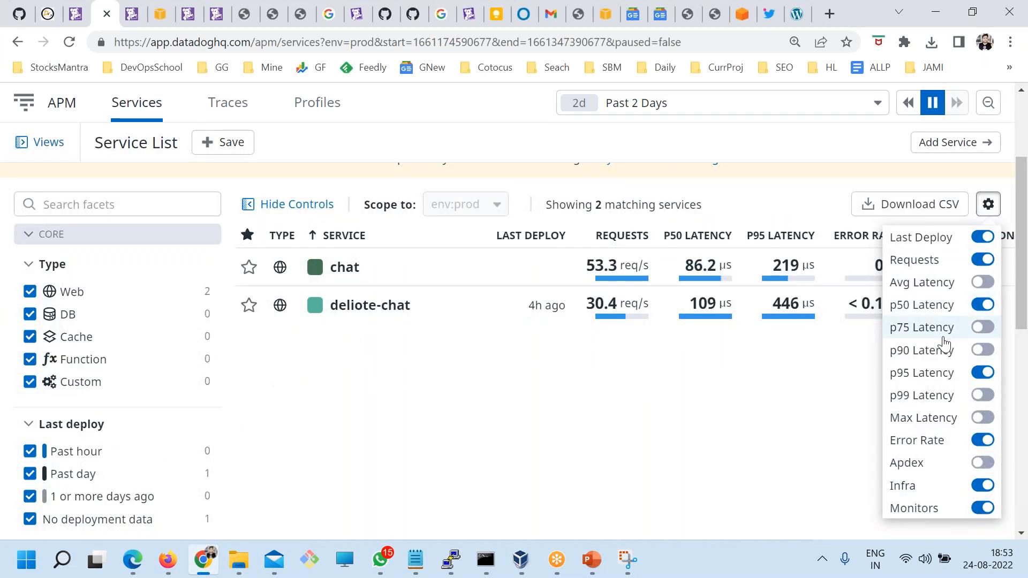
scroll(958, 375, down, 3)
scroll(961, 348, up, 5)
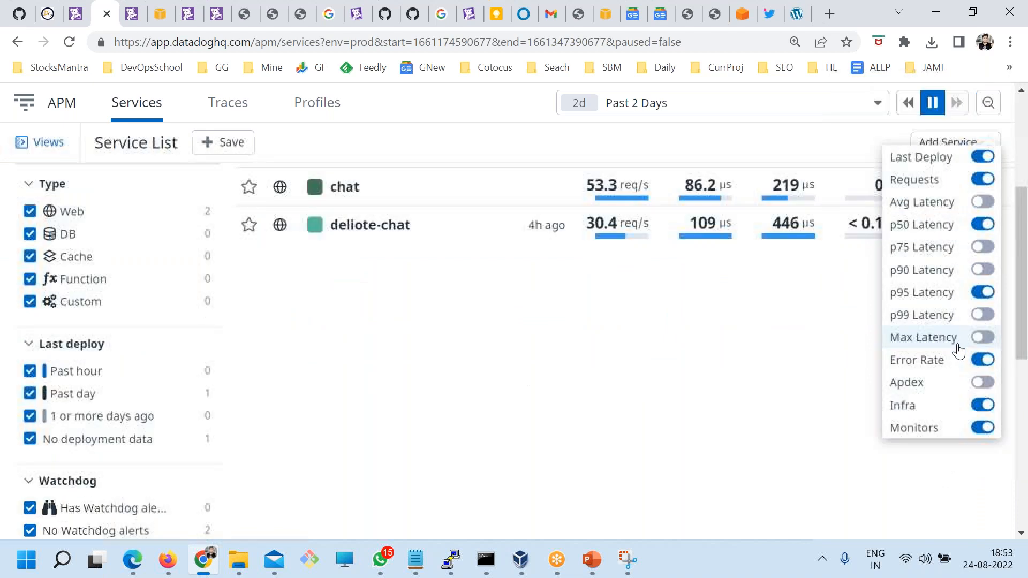
scroll(959, 357, up, 2)
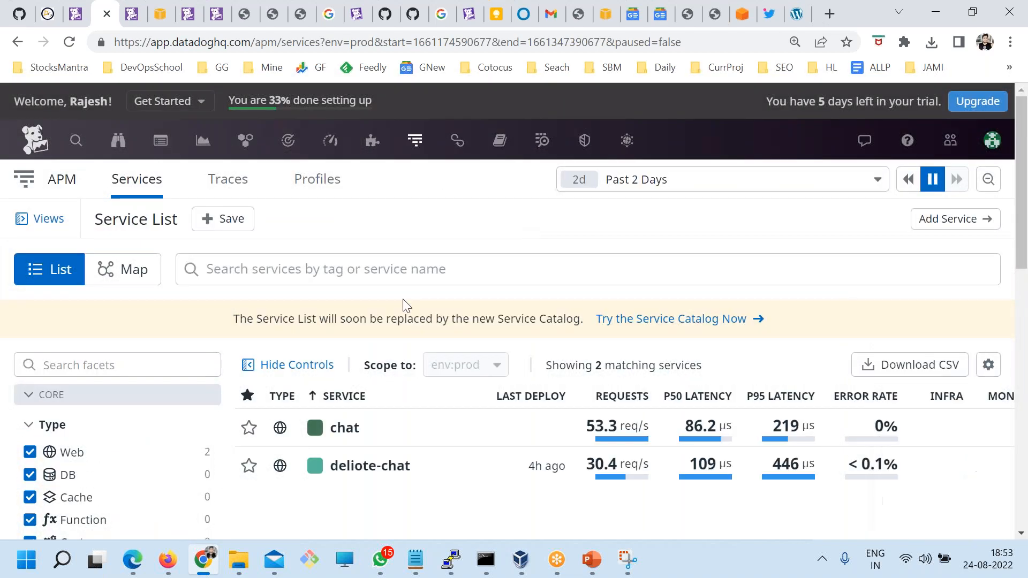
Open the deliote-chat service page and look over the Service Summary graphs for requests, Apdex, error rate and dependencies
click(345, 465)
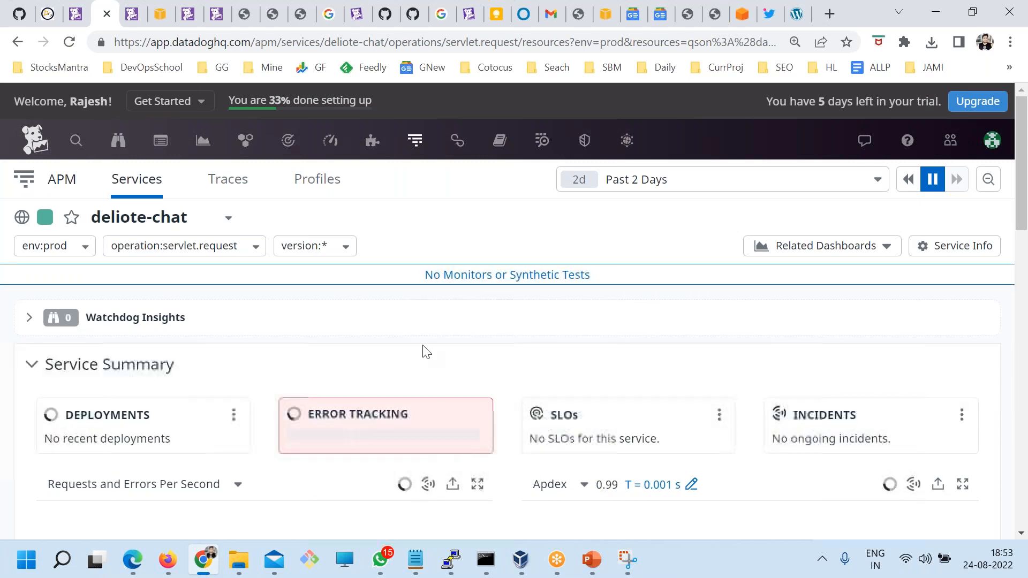
scroll(423, 354, down, 3)
scroll(541, 360, down, 4)
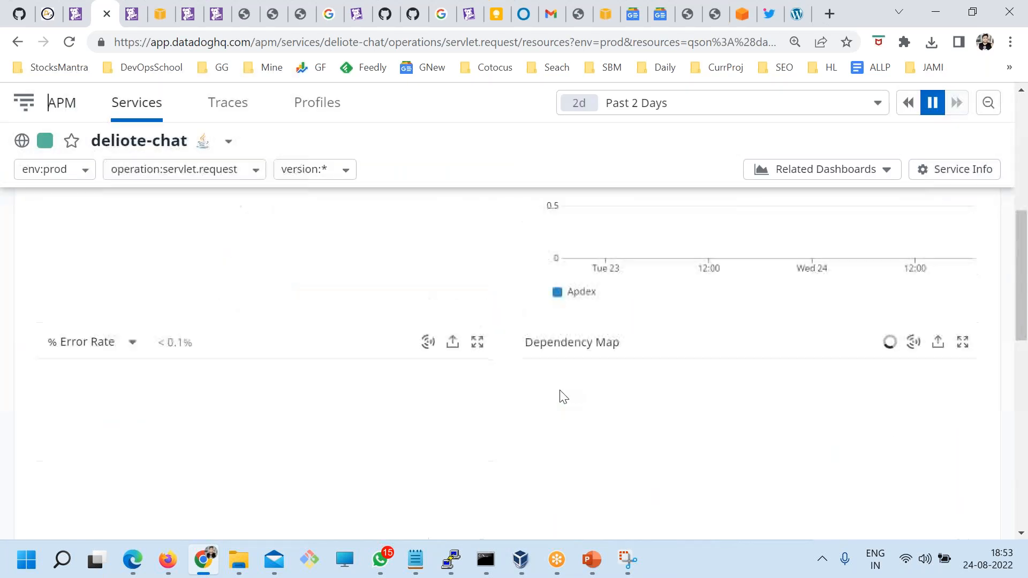
scroll(390, 391, up, 3)
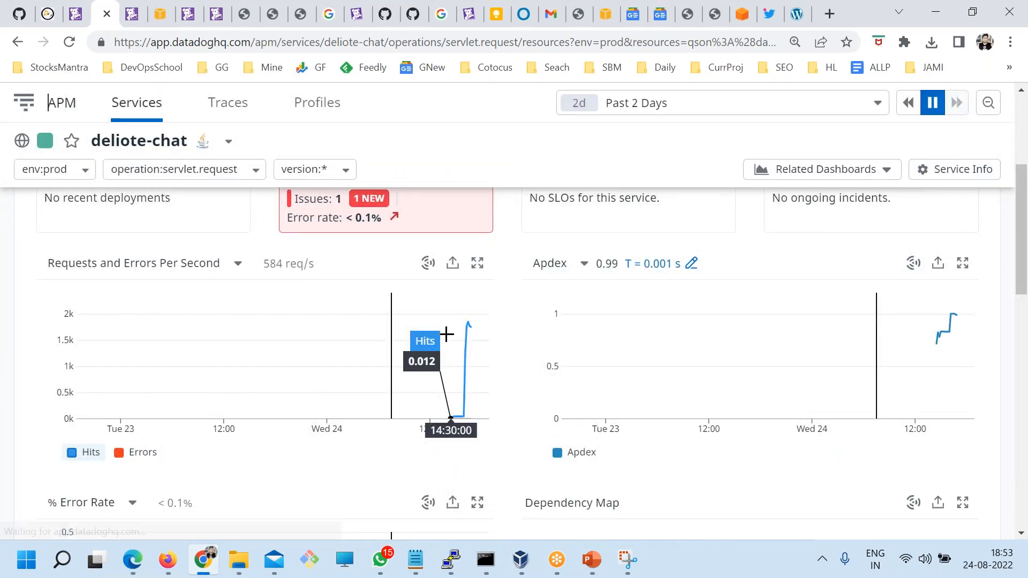
Set the deliote-chat service page to the past 4 hours and inspect errors on the Requests and Errors Per Second graph
scroll(665, 104, up, 2)
click(664, 105)
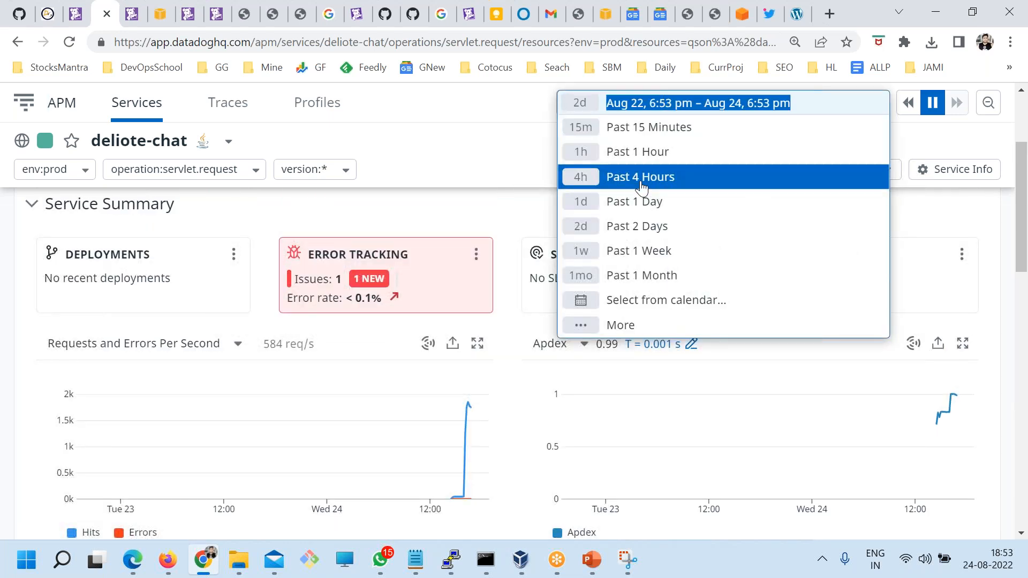
key(Return)
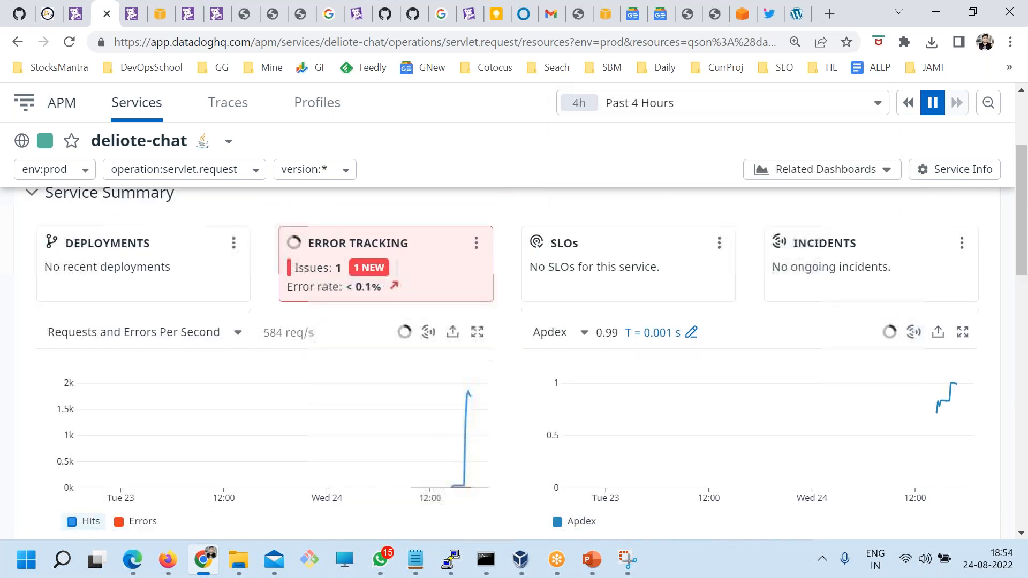
scroll(649, 466, down, 2)
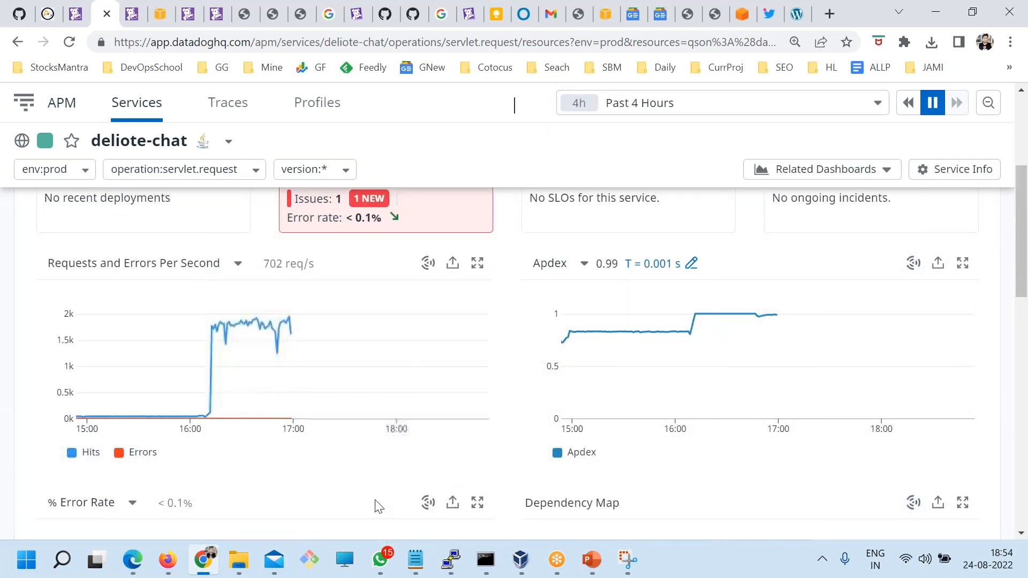
right_click(230, 421)
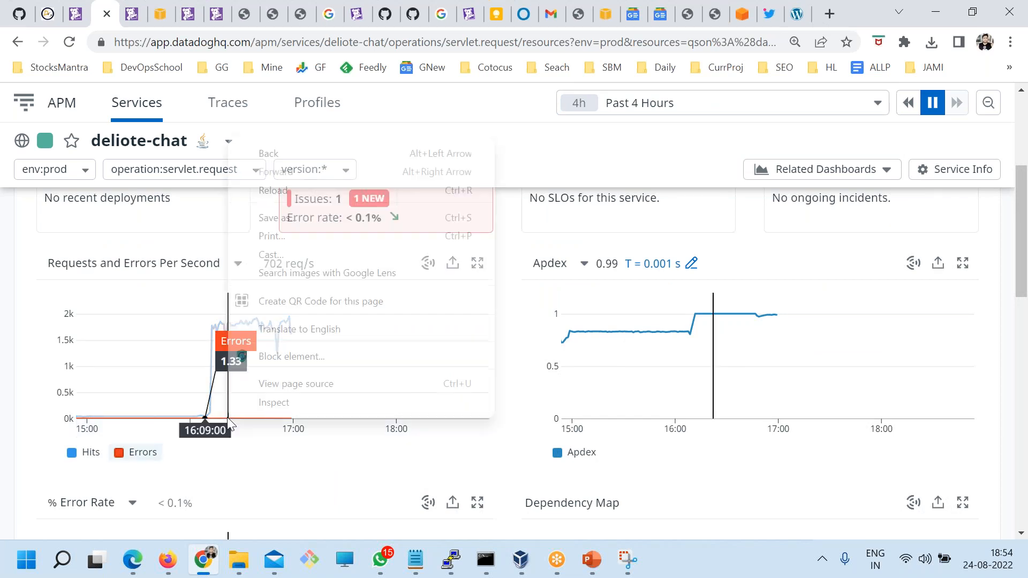
key(Escape)
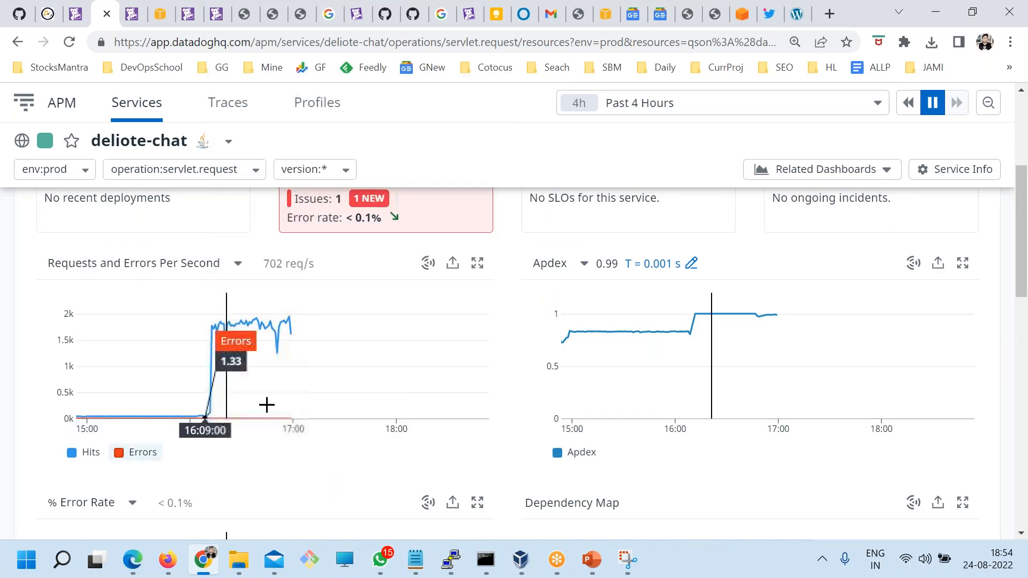
Start a new incident from the Requests and Errors Per Second graph, titled "I see some issues", with severity SEV-4
click(428, 263)
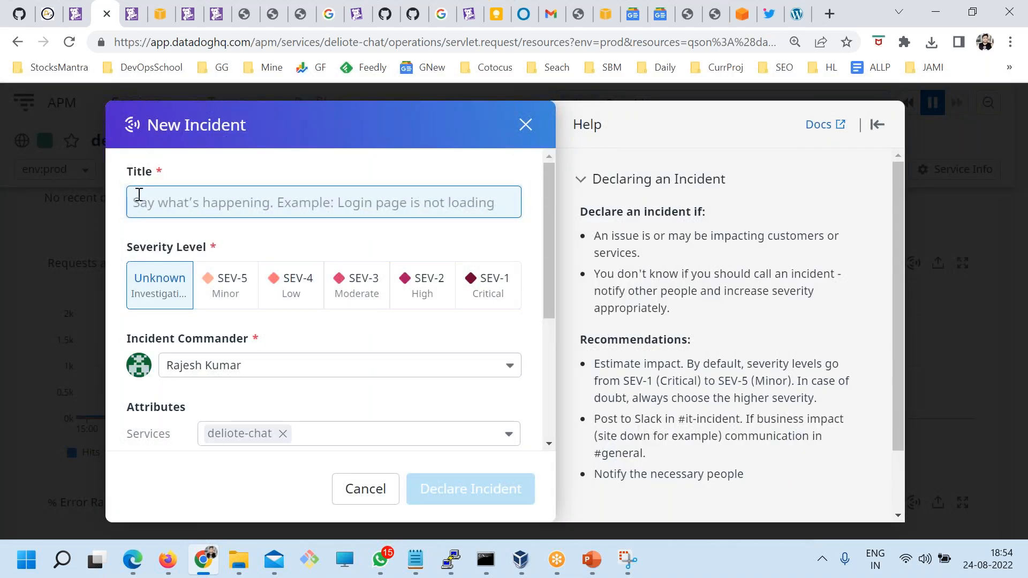
text(I see some issues)
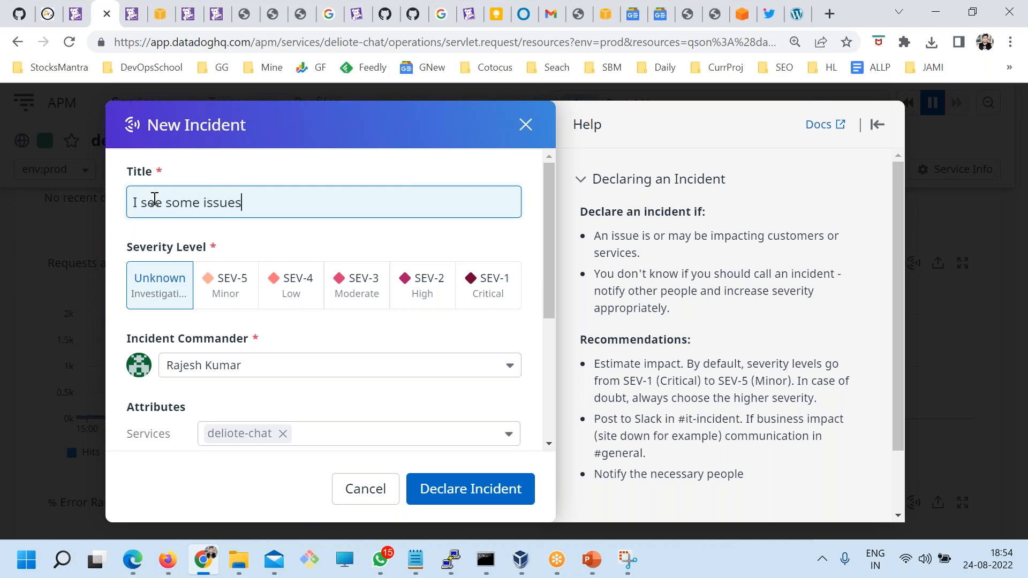
key(ctrl+a)
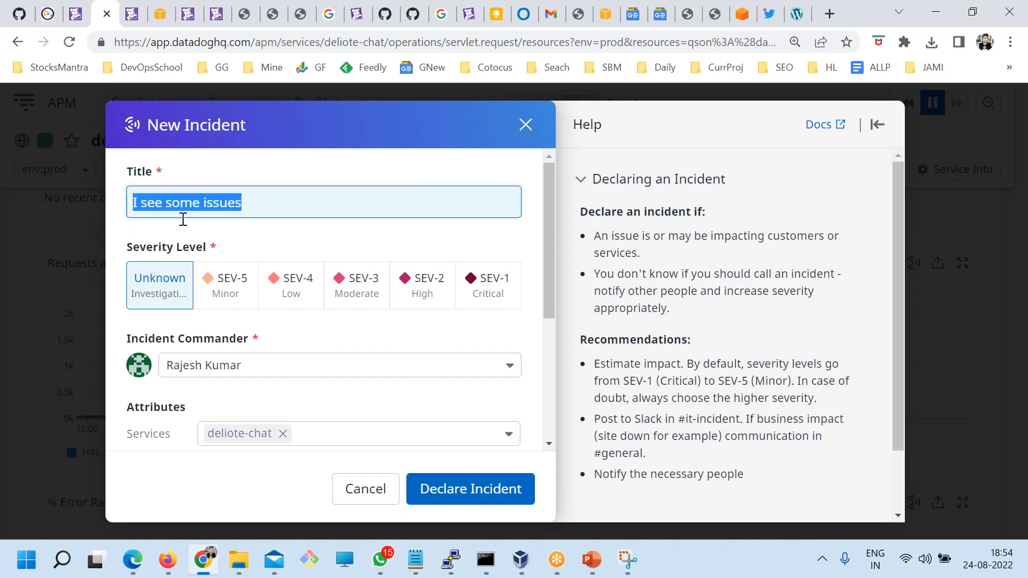
click(242, 289)
click(292, 291)
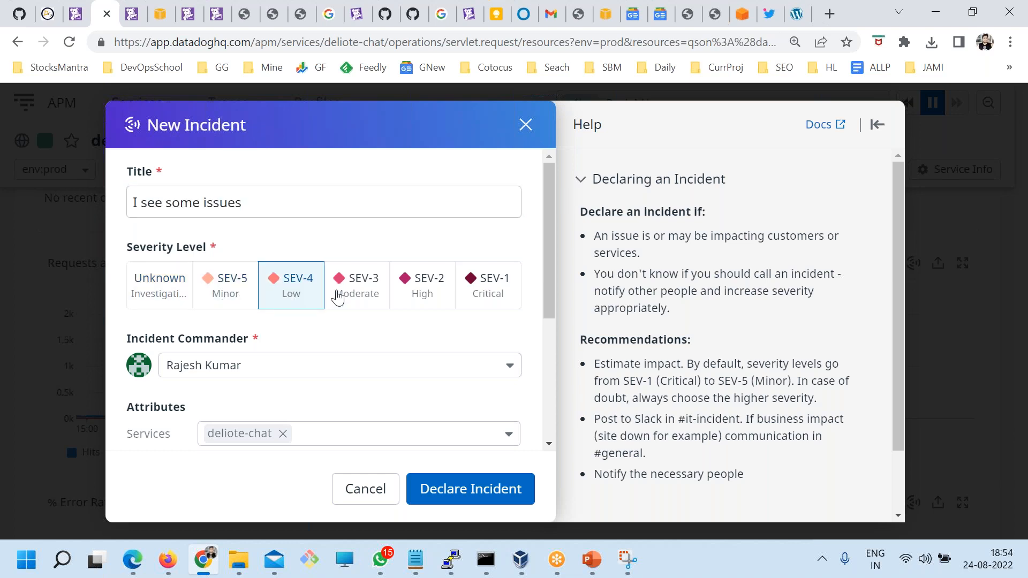
Check the incident's service, notifications and linked graph, then declare it and dismiss the clipboard notice
scroll(250, 283, down, 4)
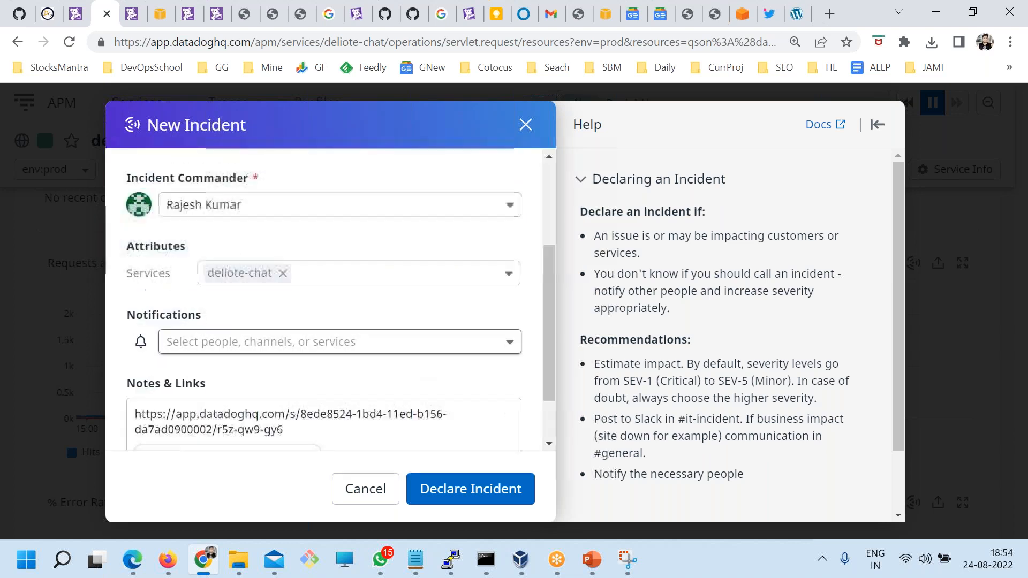
key(ctrl+a)
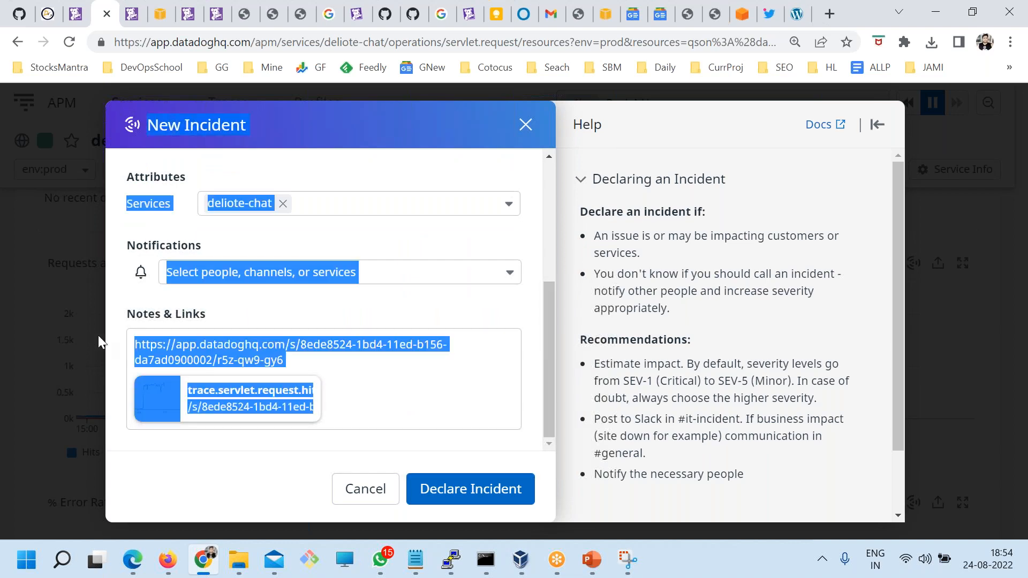
click(358, 410)
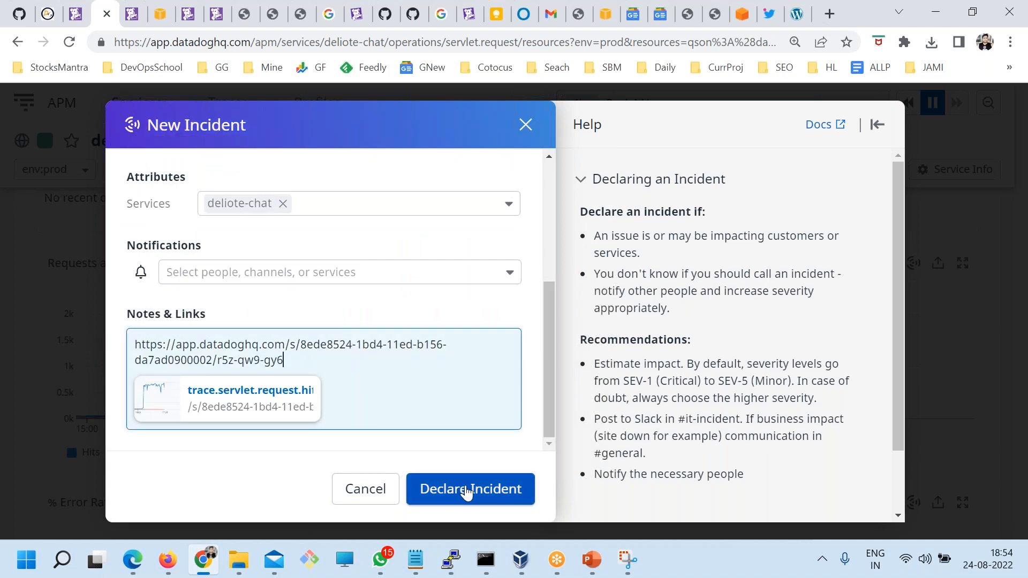
click(471, 484)
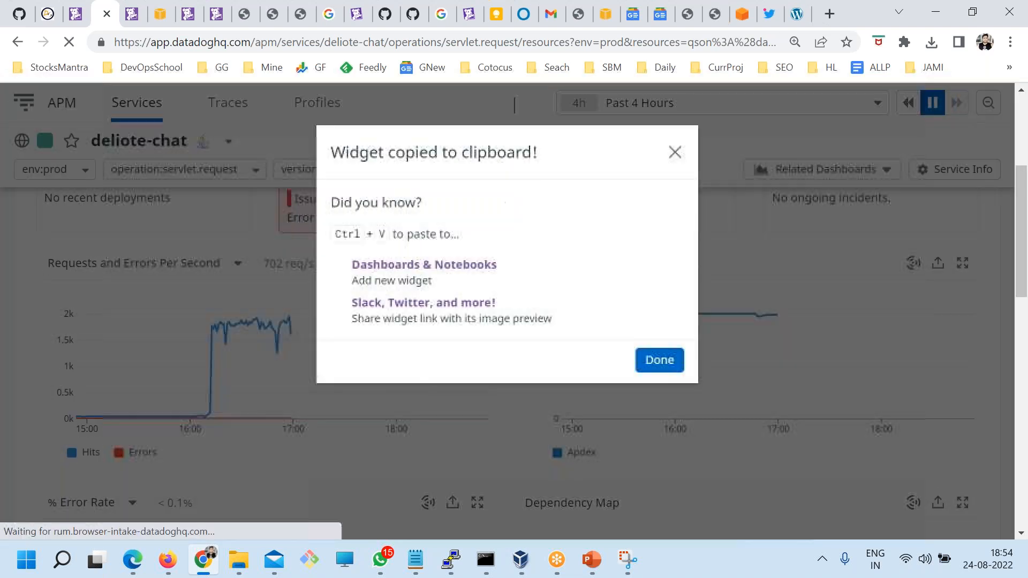
click(660, 360)
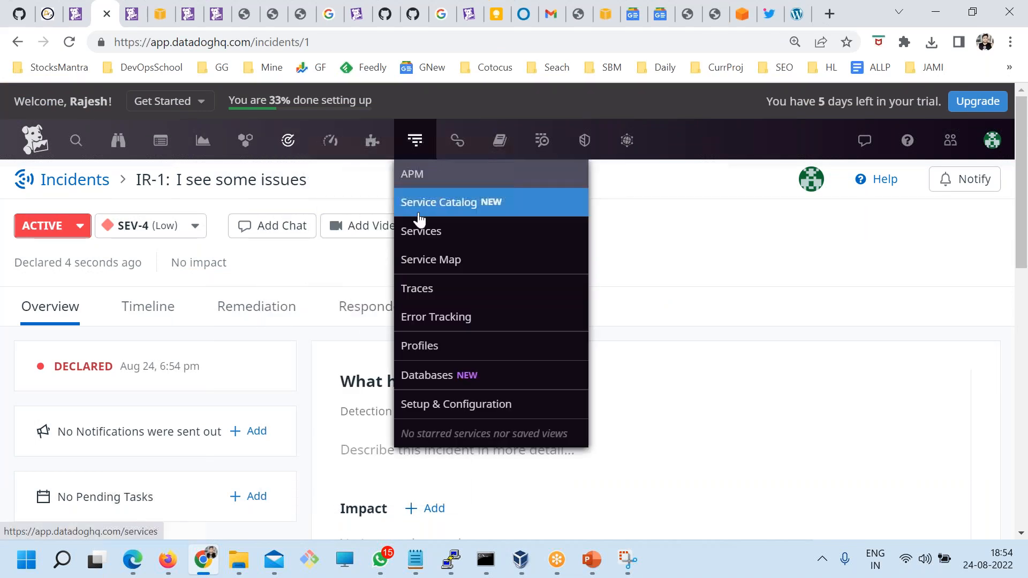
Return to the APM Service List, set it to the past 4 hours and open the deliote-chat service summary
click(423, 230)
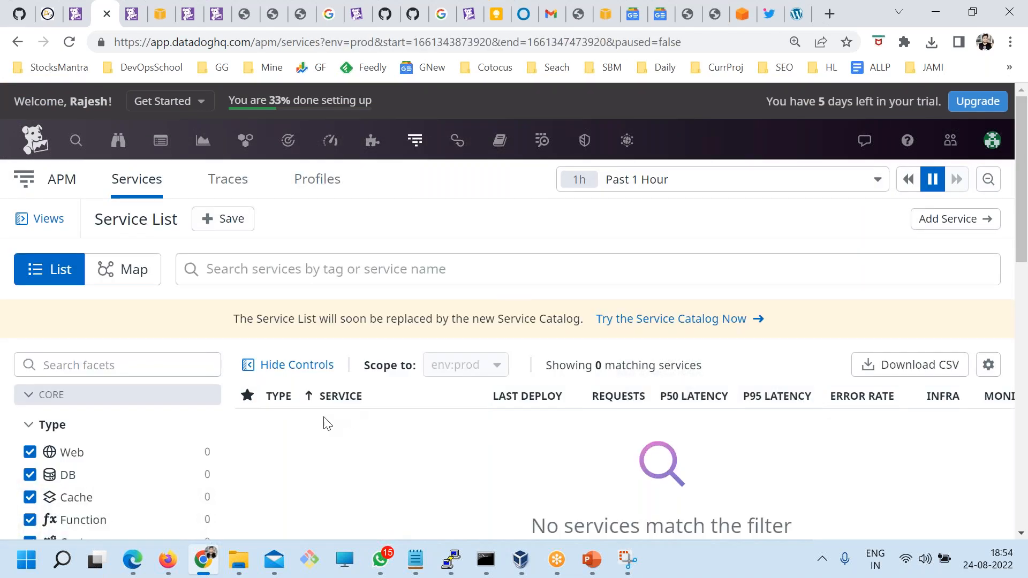
click(661, 188)
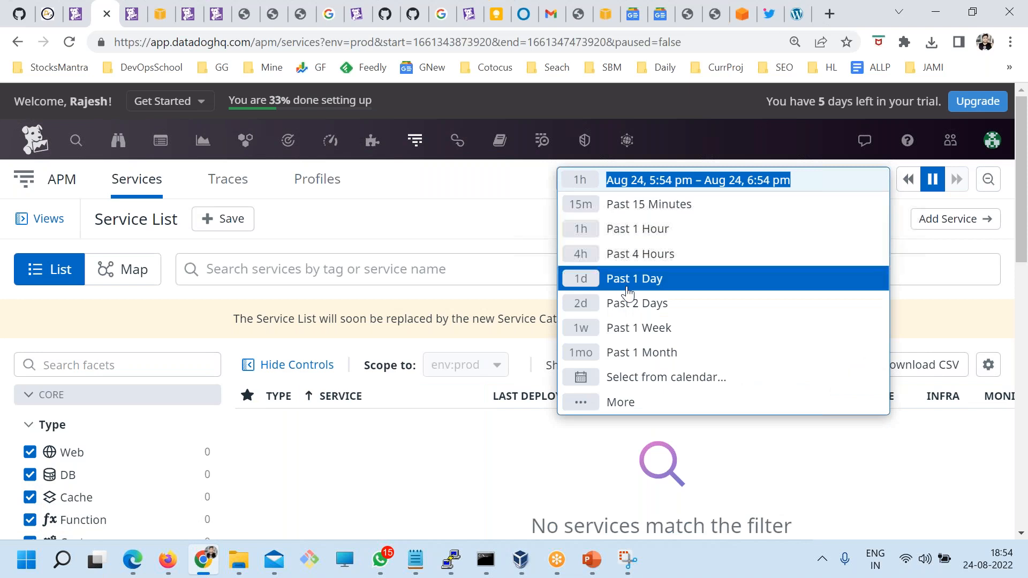
click(632, 254)
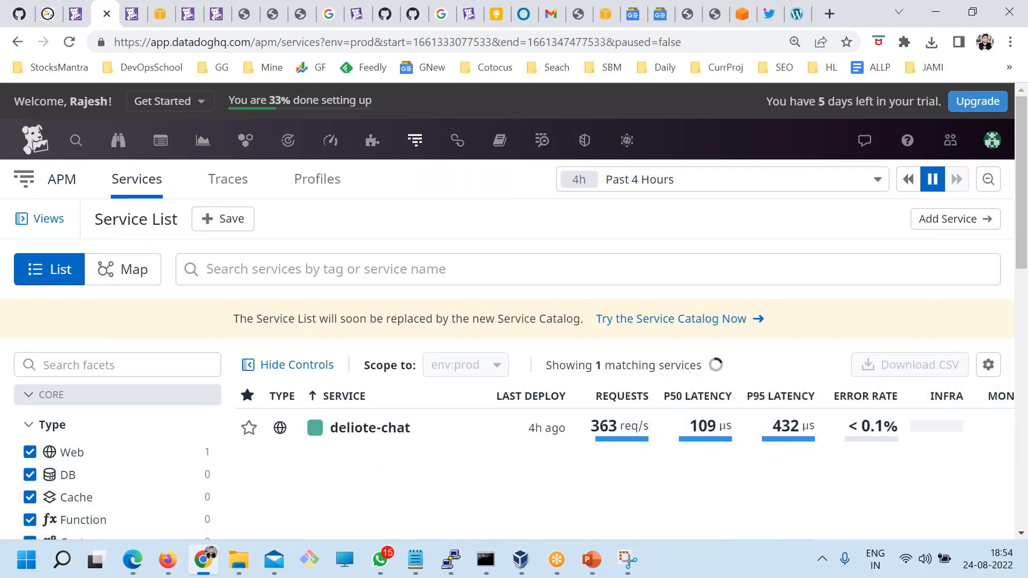
click(394, 428)
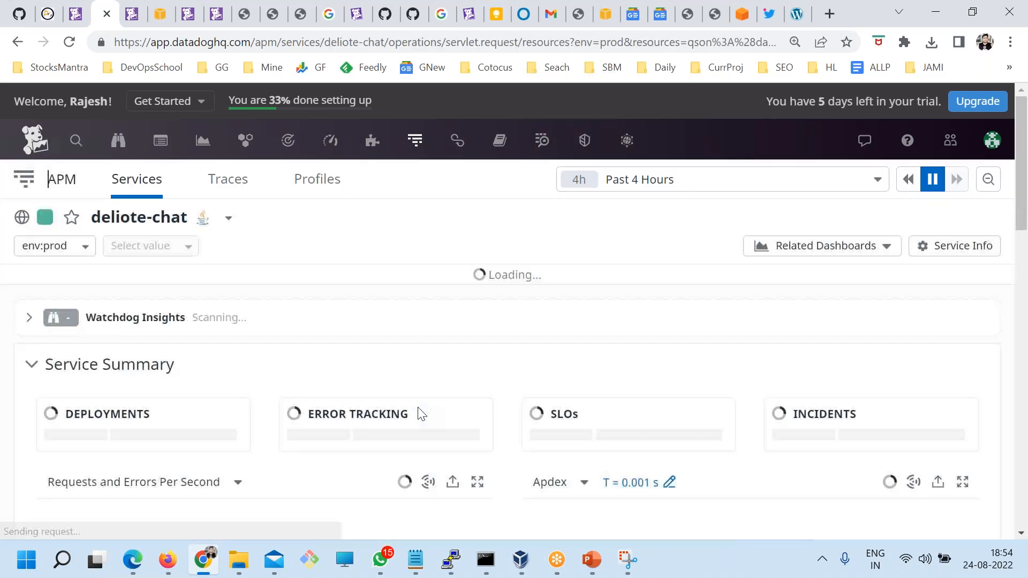
scroll(743, 390, down, 3)
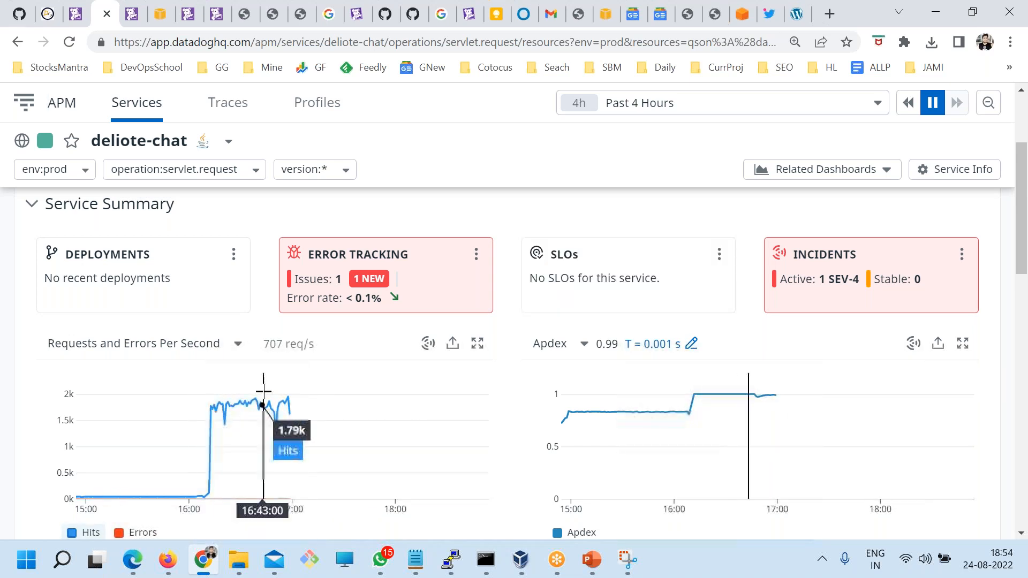
Start a new latency SLO for deliote-chat and look at the source types, keeping it metric based
click(721, 254)
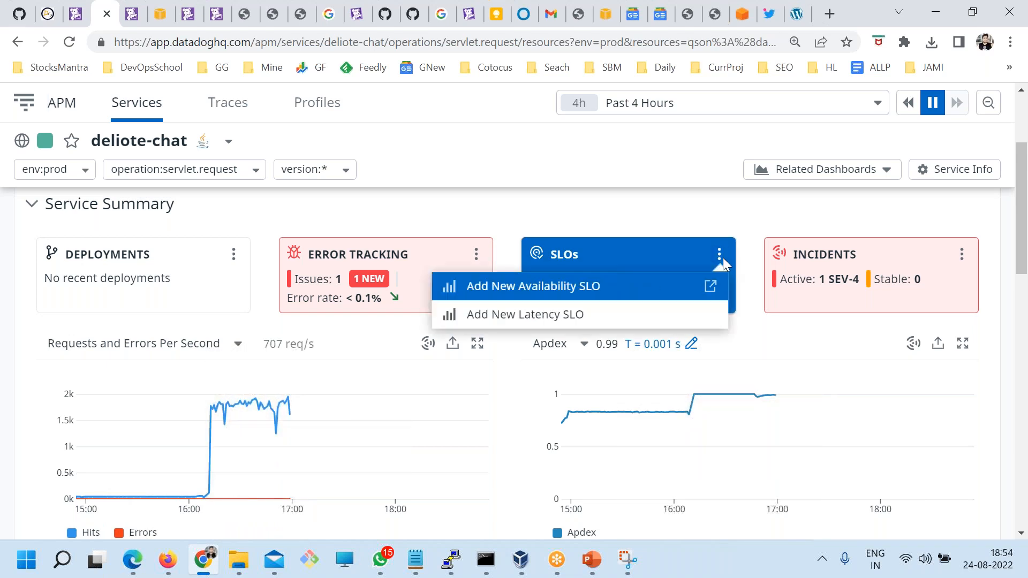
click(536, 322)
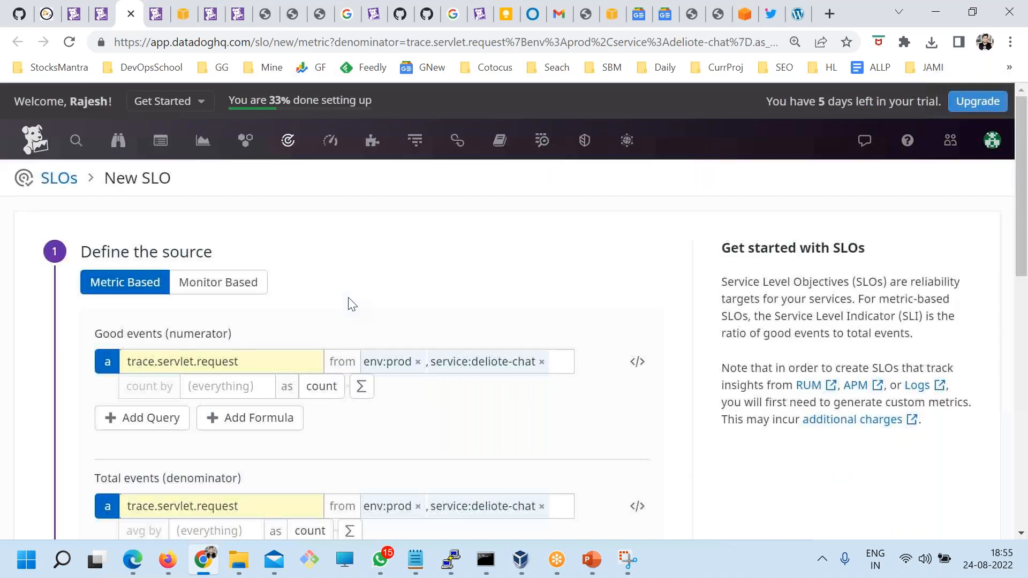
scroll(408, 324, down, 1)
click(235, 284)
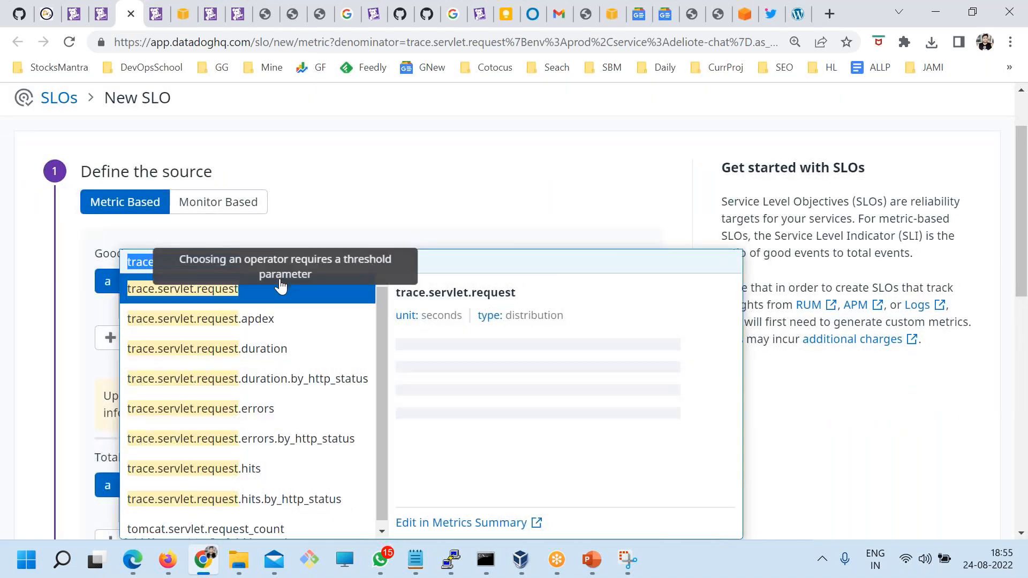
click(246, 206)
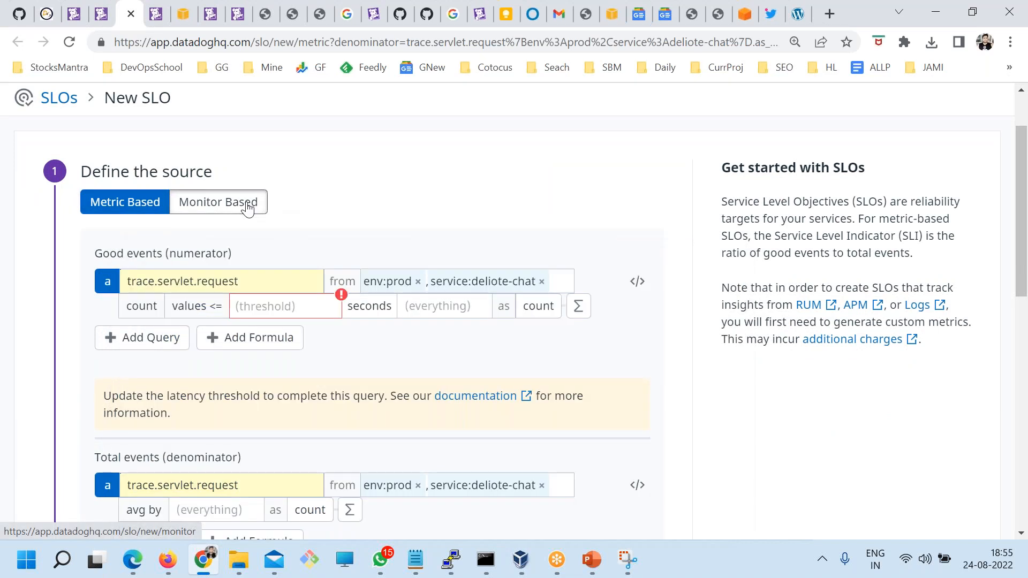
click(110, 206)
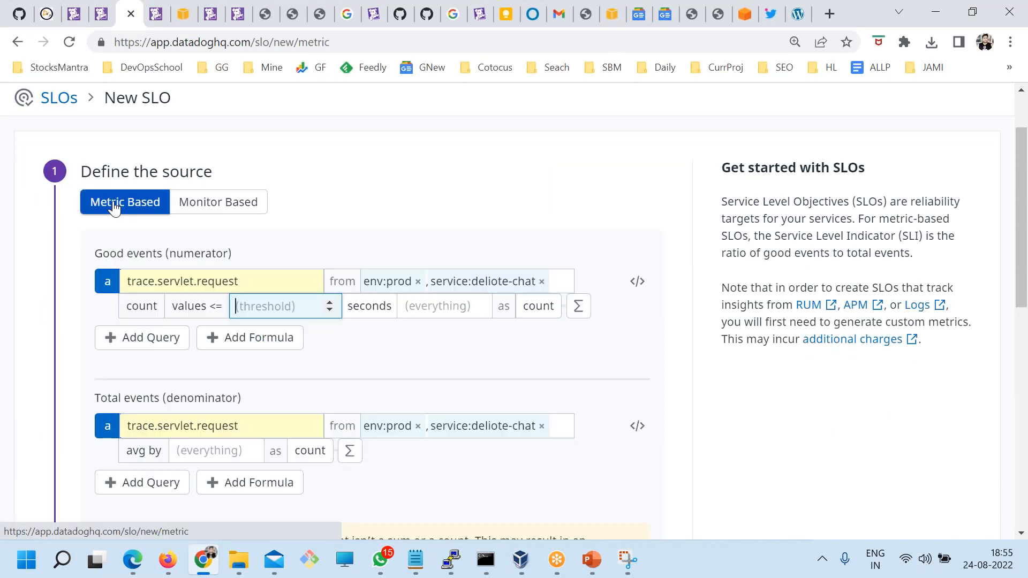
Set the SLO's good events metric to apache.net.request_per_s
click(252, 291)
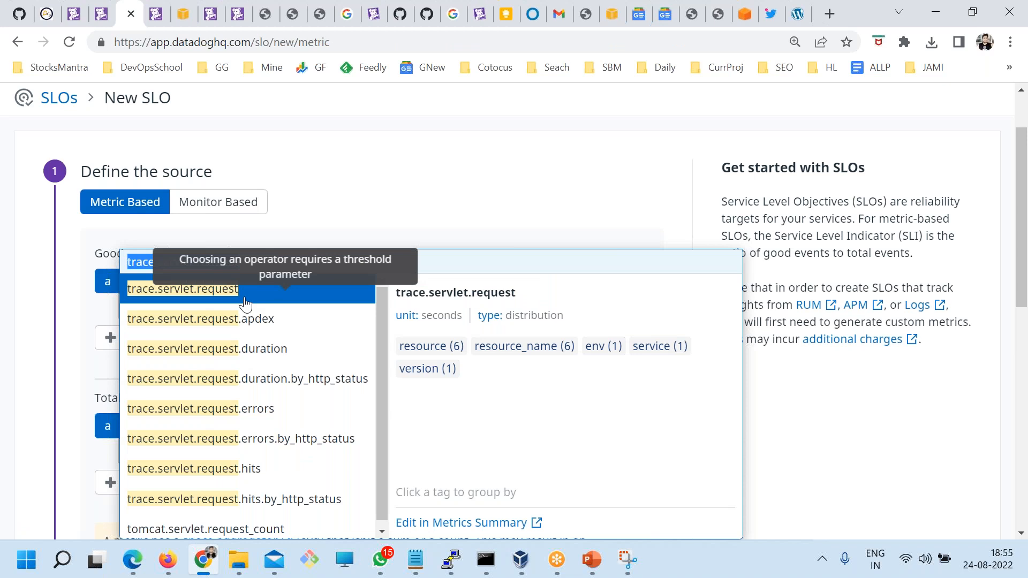
text(apac)
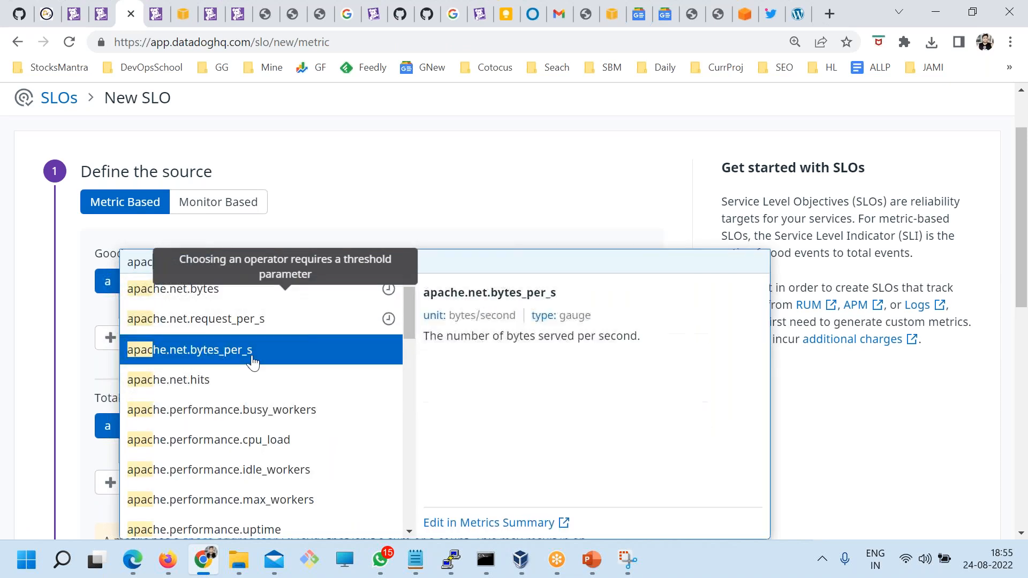
click(171, 322)
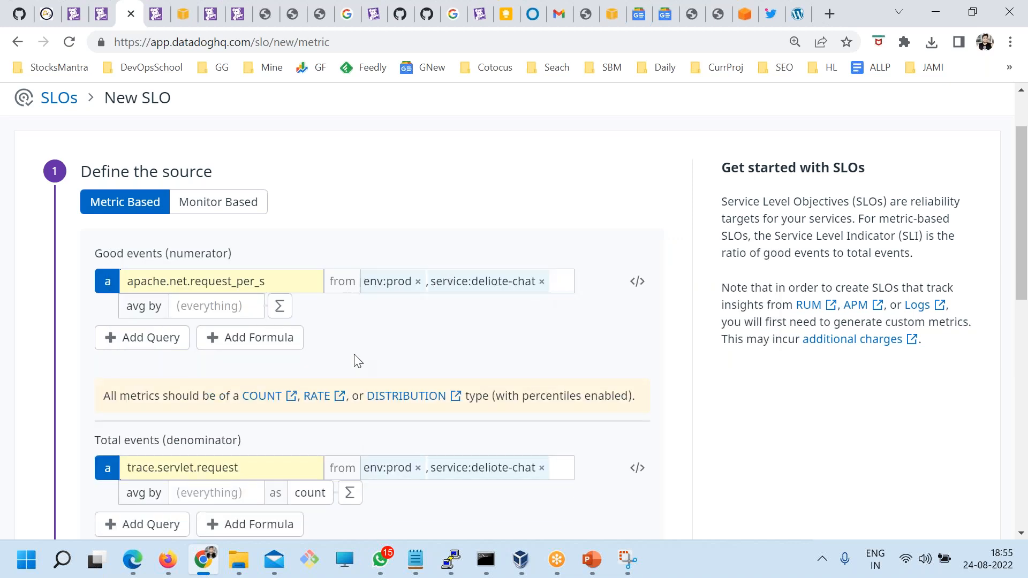
Look through the New SLO form from the event queries down to the targets, name and tags
scroll(358, 370, down, 3)
scroll(328, 399, down, 7)
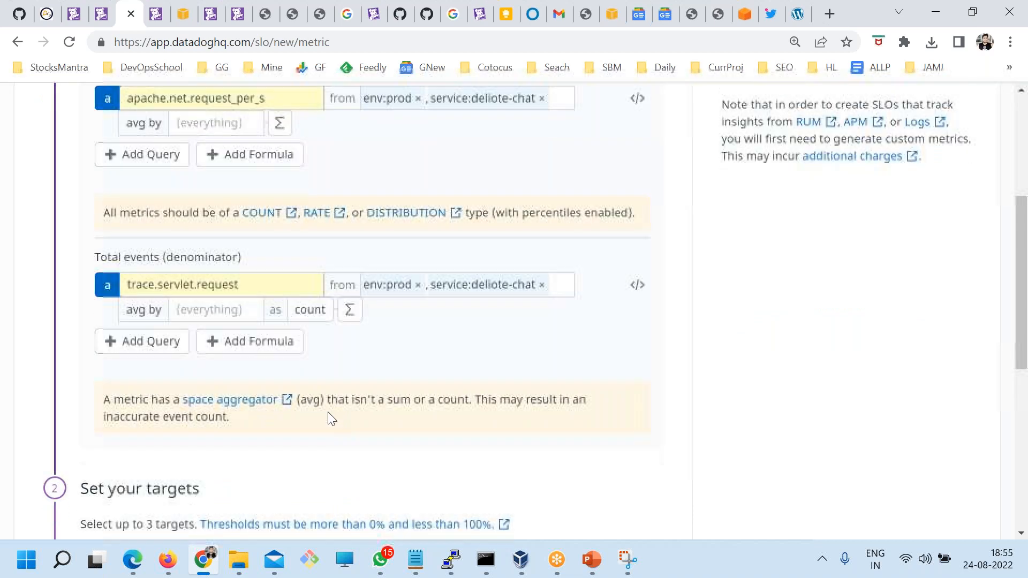
scroll(401, 238, up, 2)
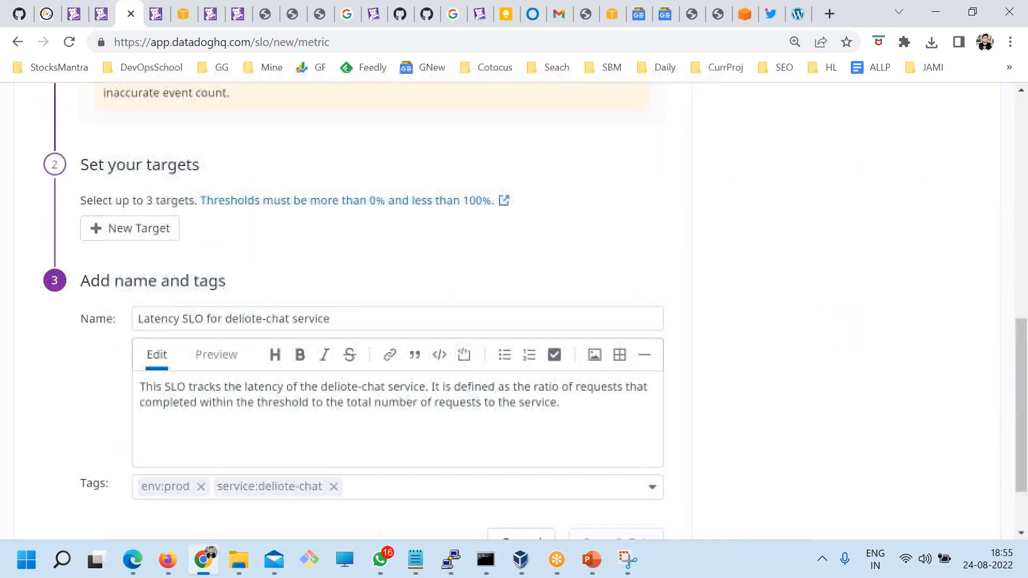
scroll(285, 416, down, 1)
drag(351, 347, 156, 314)
scroll(252, 360, up, 2)
scroll(351, 507, up, 7)
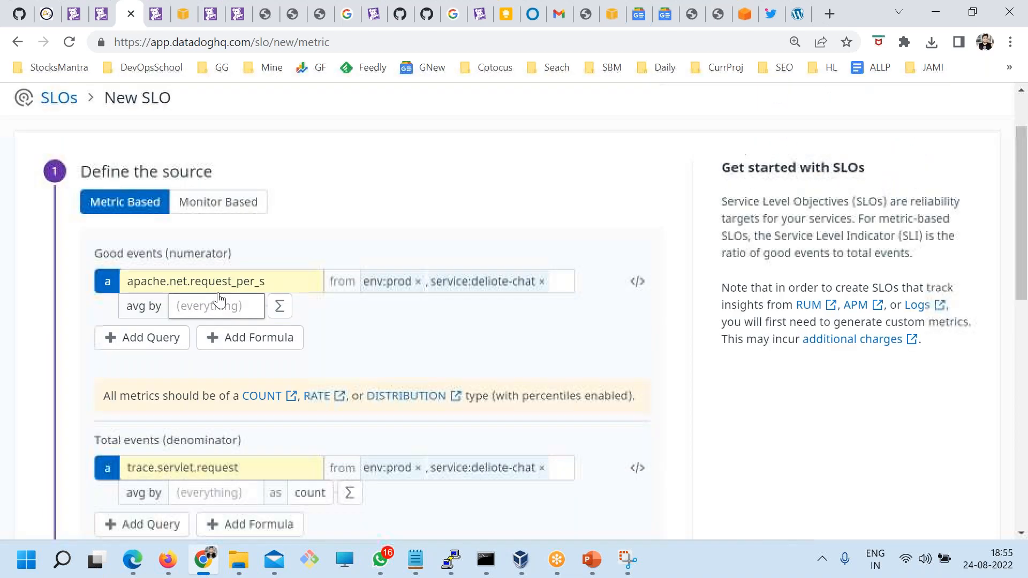
Read the target selection rule, then review the SLO's name, description, tags and source queries once more
scroll(313, 369, down, 6)
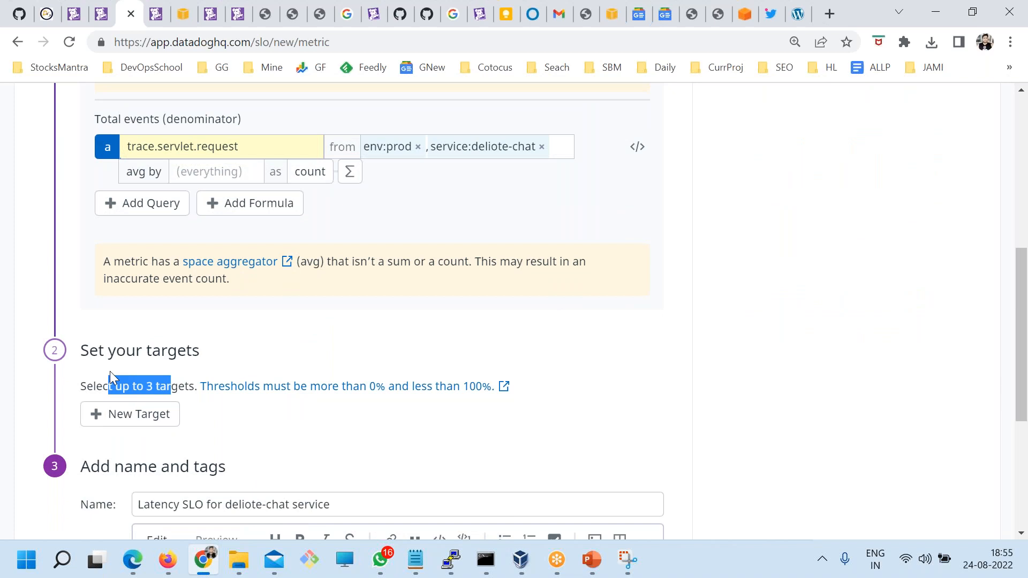
click(92, 385)
drag(80, 386, 145, 386)
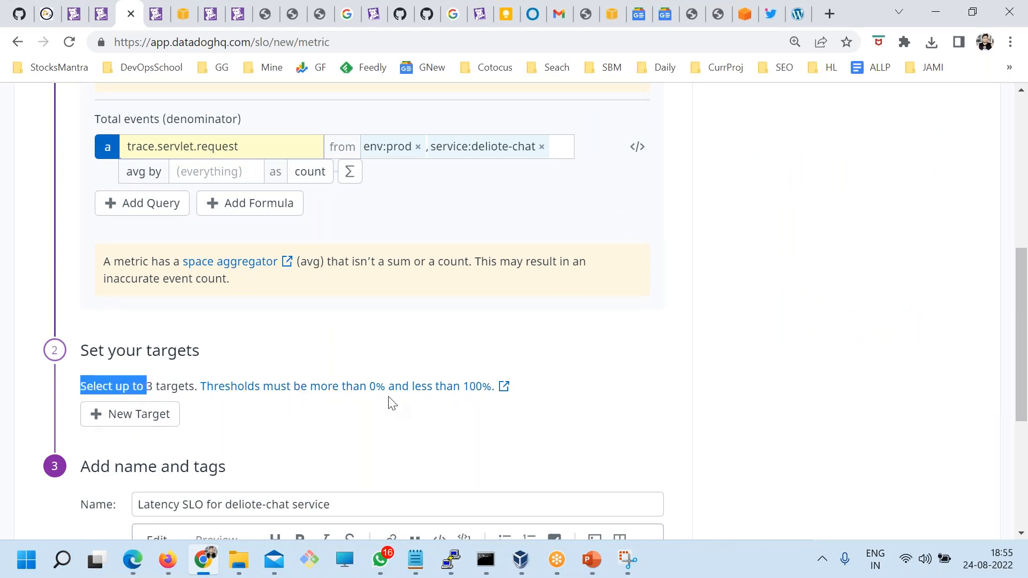
scroll(394, 427, down, 5)
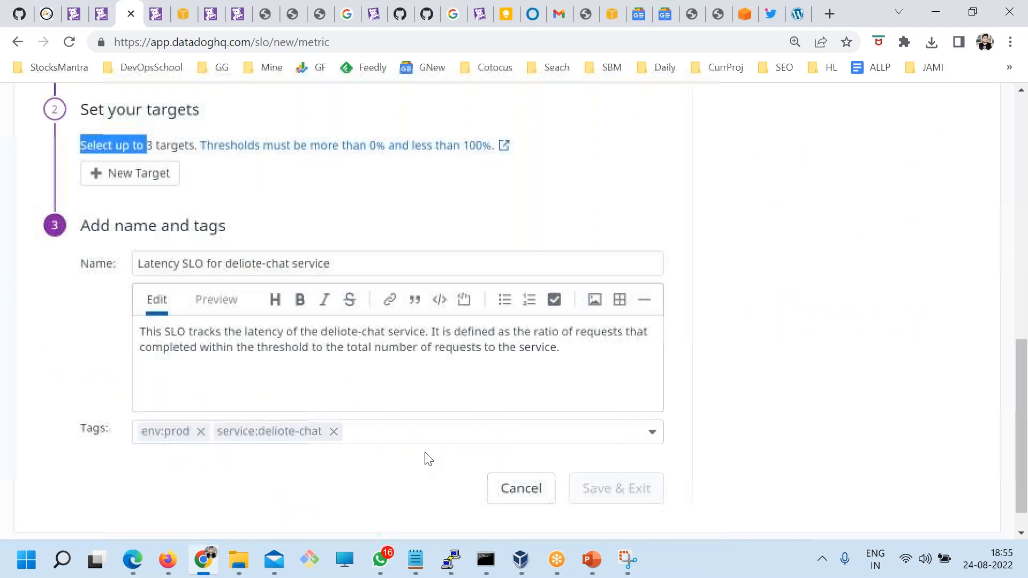
scroll(391, 409, up, 4)
scroll(390, 410, down, 4)
click(269, 336)
click(220, 227)
scroll(278, 347, up, 10)
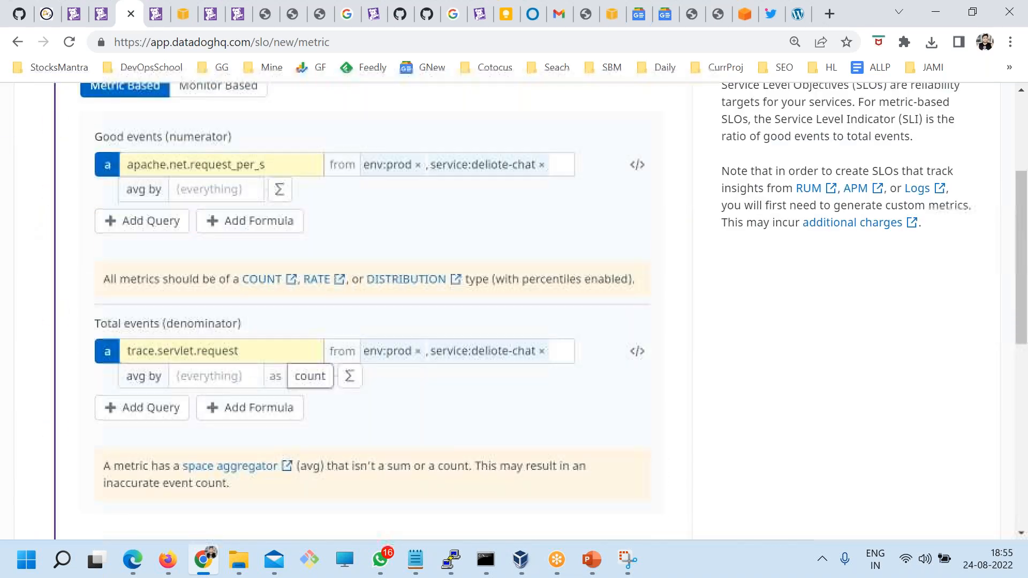
scroll(314, 372, up, 2)
scroll(449, 362, up, 2)
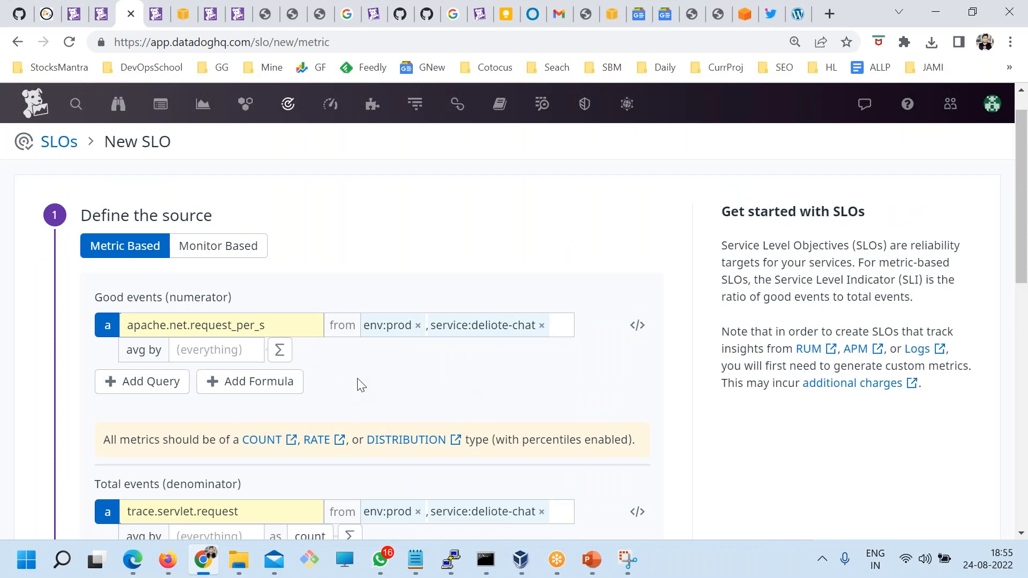
Group the good events query's average by host
scroll(354, 385, down, 1)
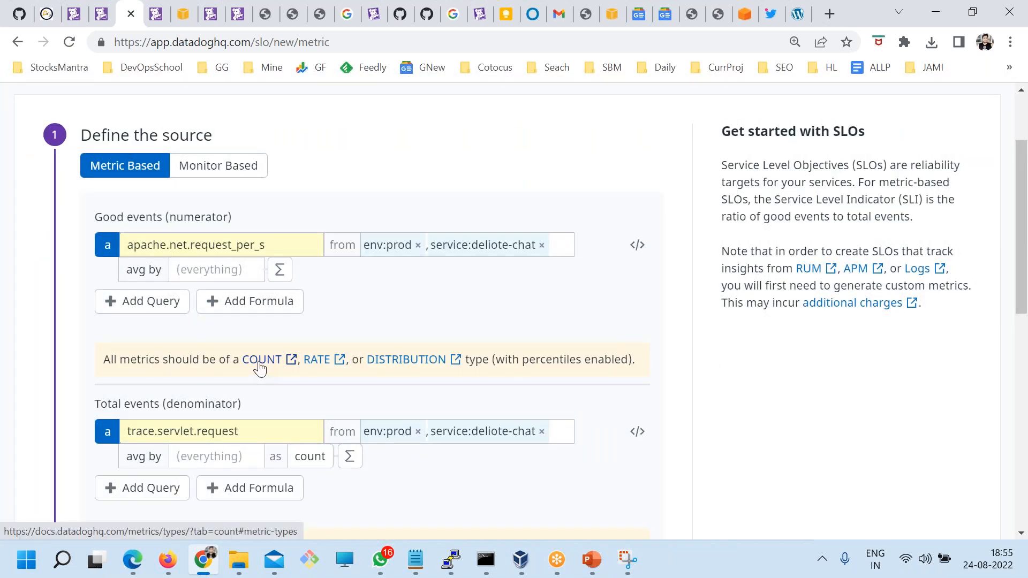
click(204, 273)
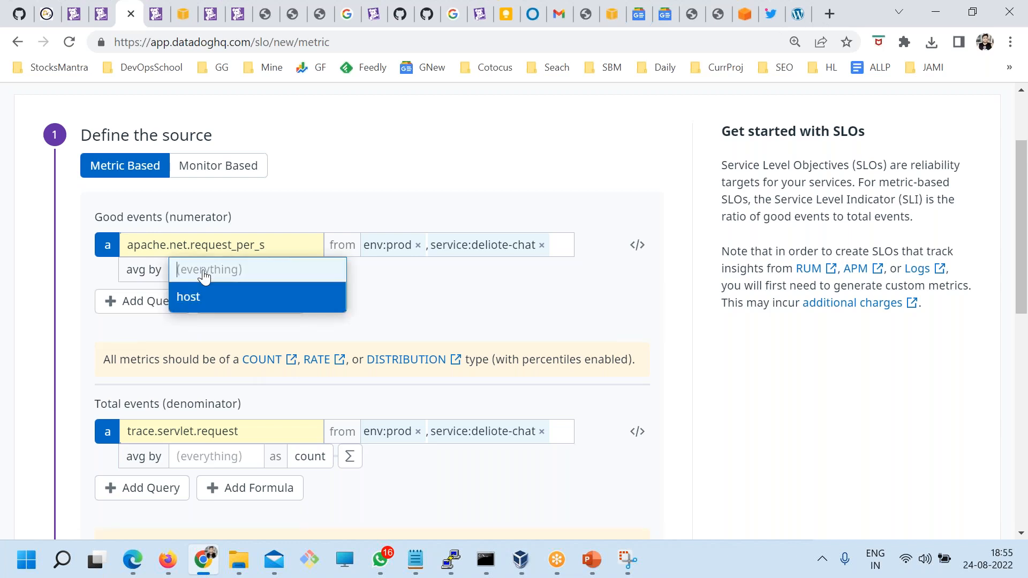
click(203, 299)
click(367, 285)
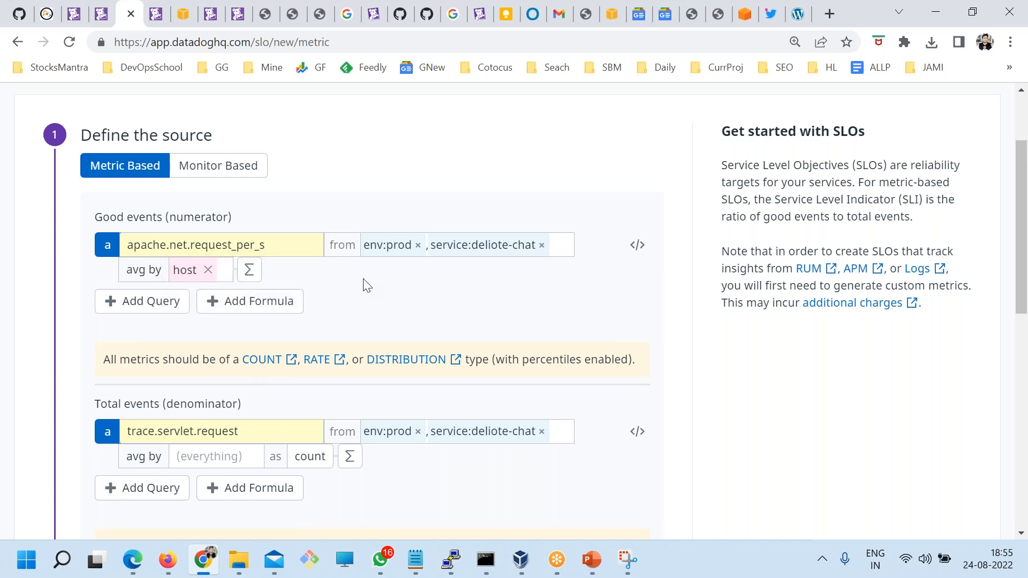
Add a new SLO target for the 7-day window and set its warning threshold to 90%
scroll(456, 354, down, 6)
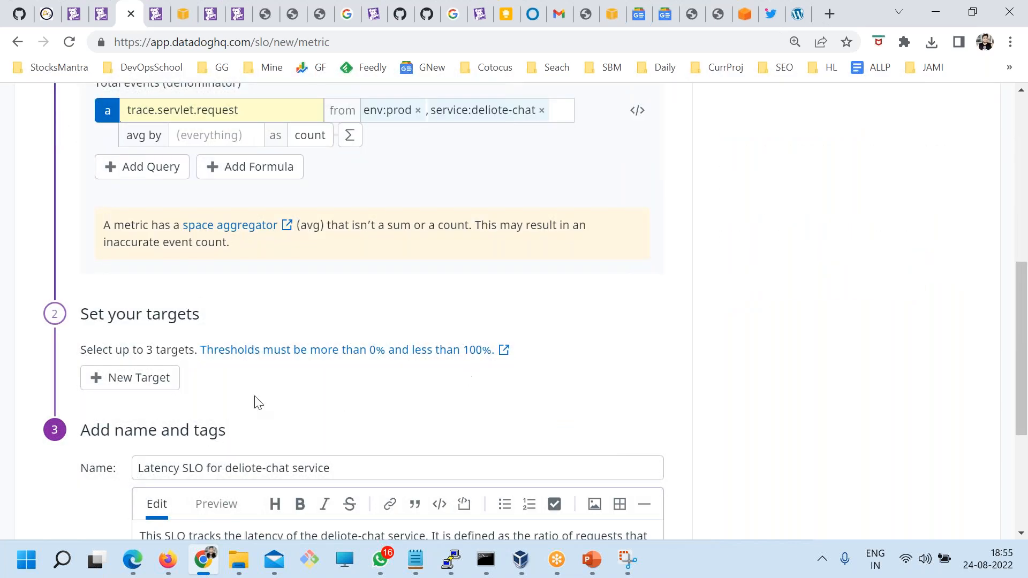
click(146, 386)
scroll(175, 416, down, 1)
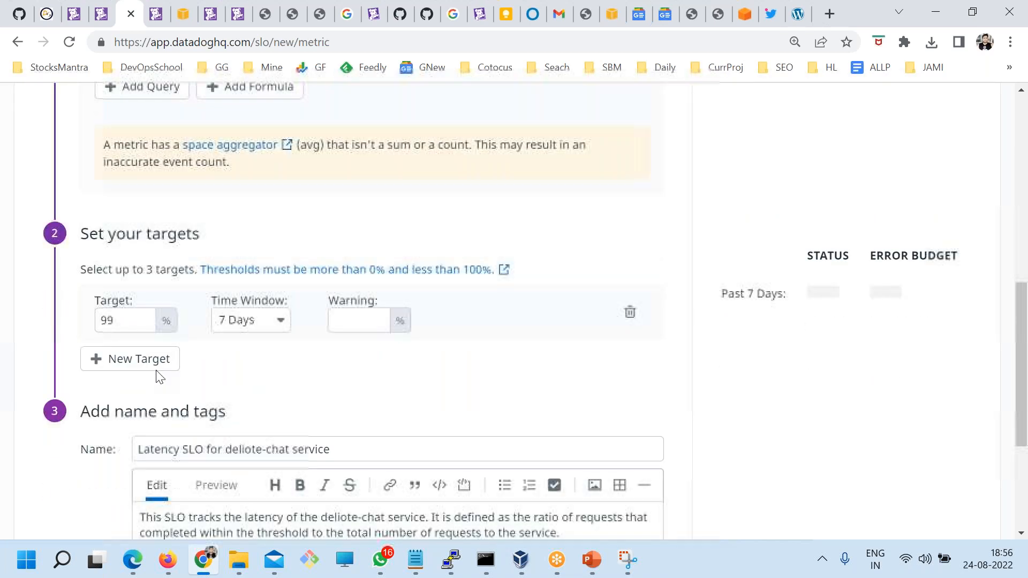
double_click(98, 316)
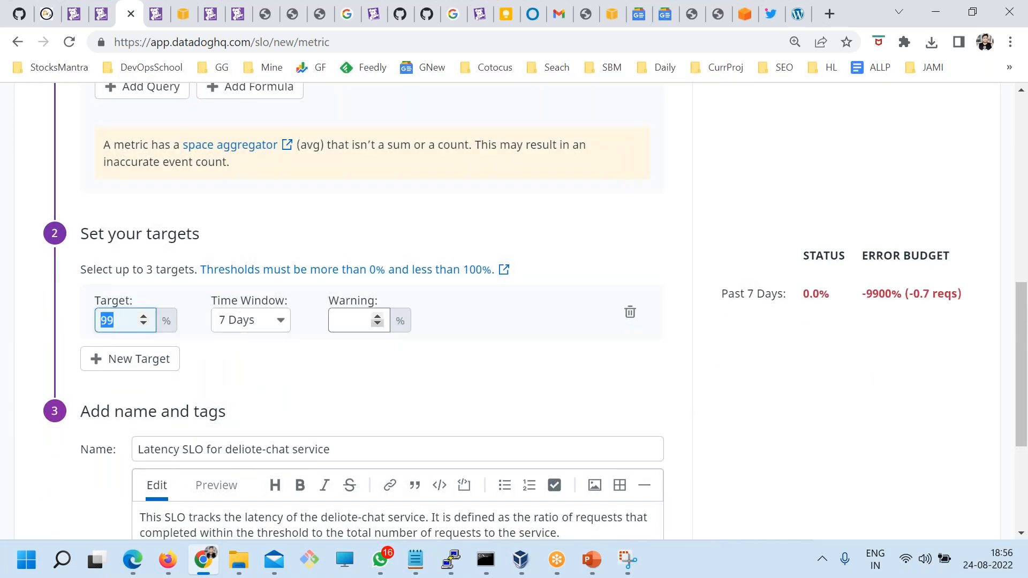
click(375, 313)
click(377, 326)
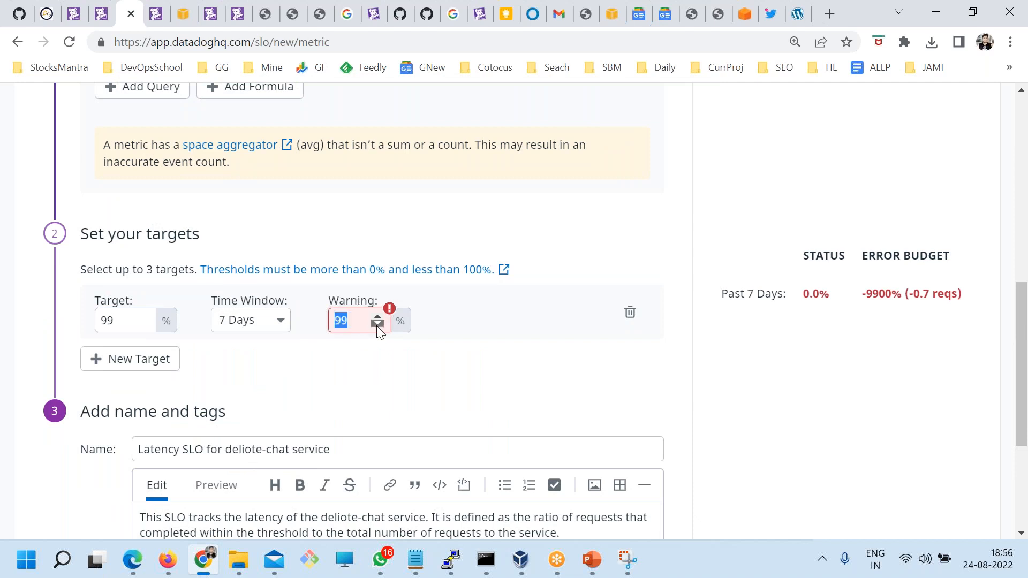
click(351, 321)
key(BackSpace)
text(0)
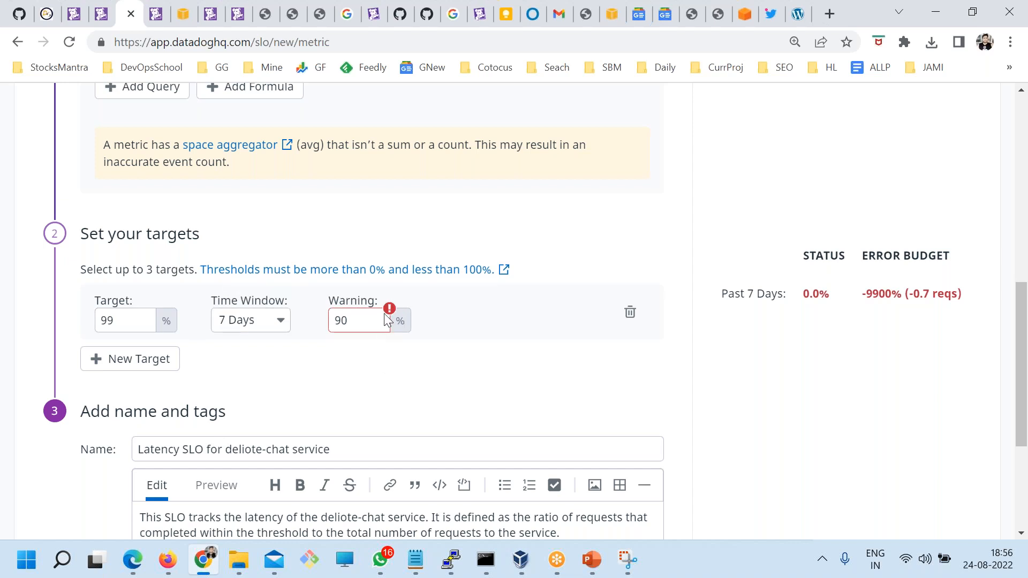
Set the 7-day target to 95% and its warning threshold to 93%
double_click(110, 322)
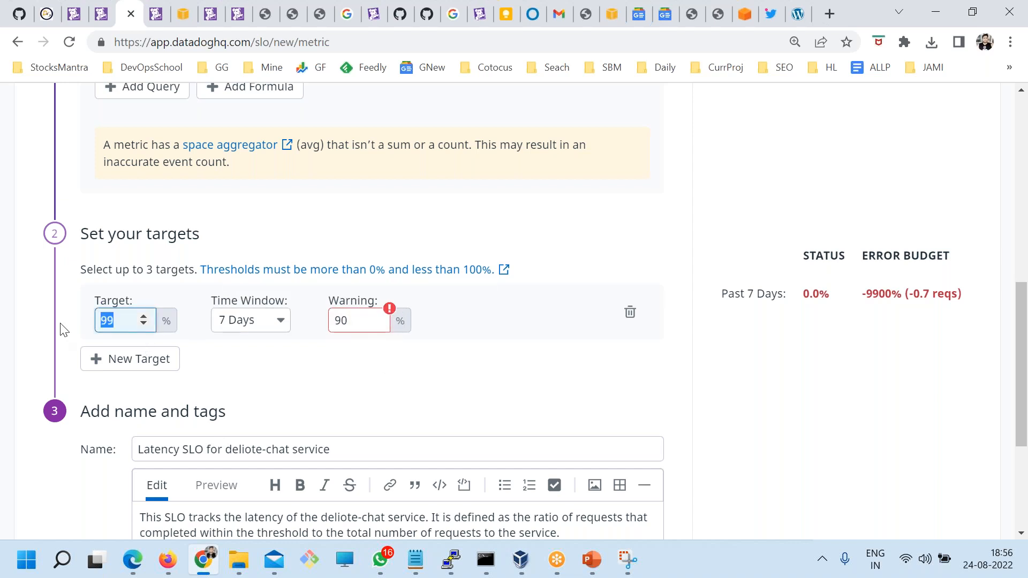
text(98)
key(Tab)
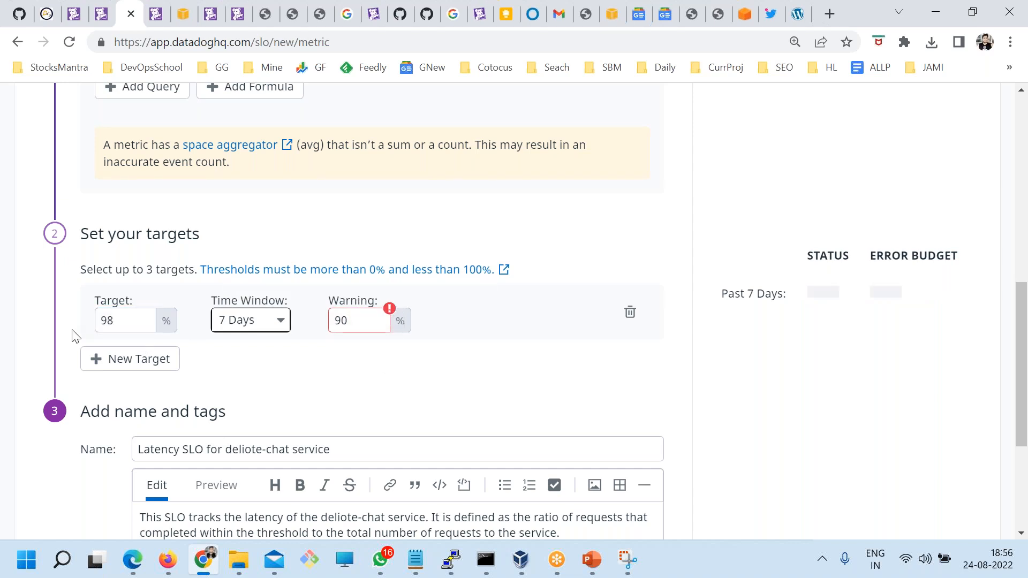
click(107, 317)
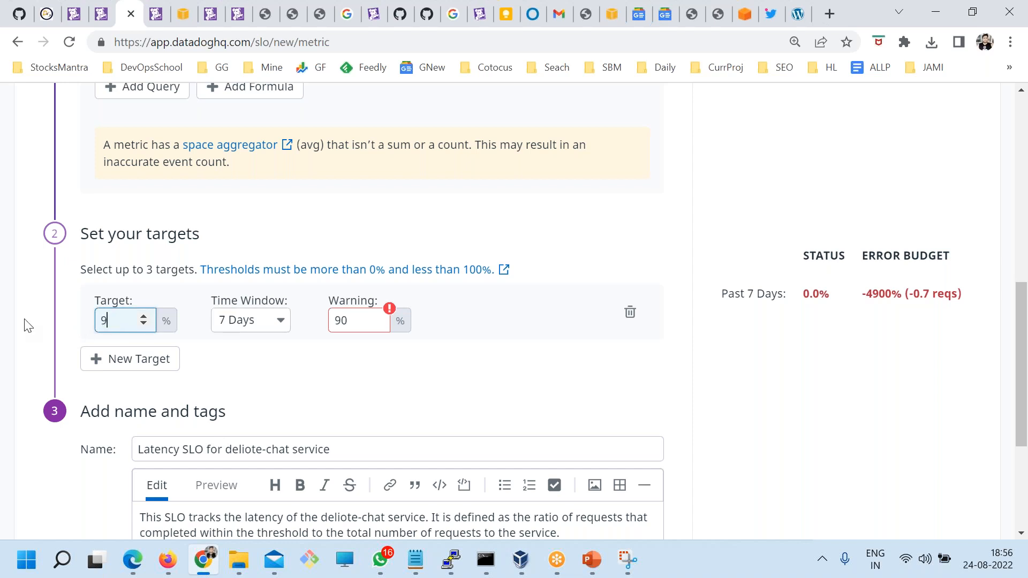
text(5)
key(Tab)
key(Tab)
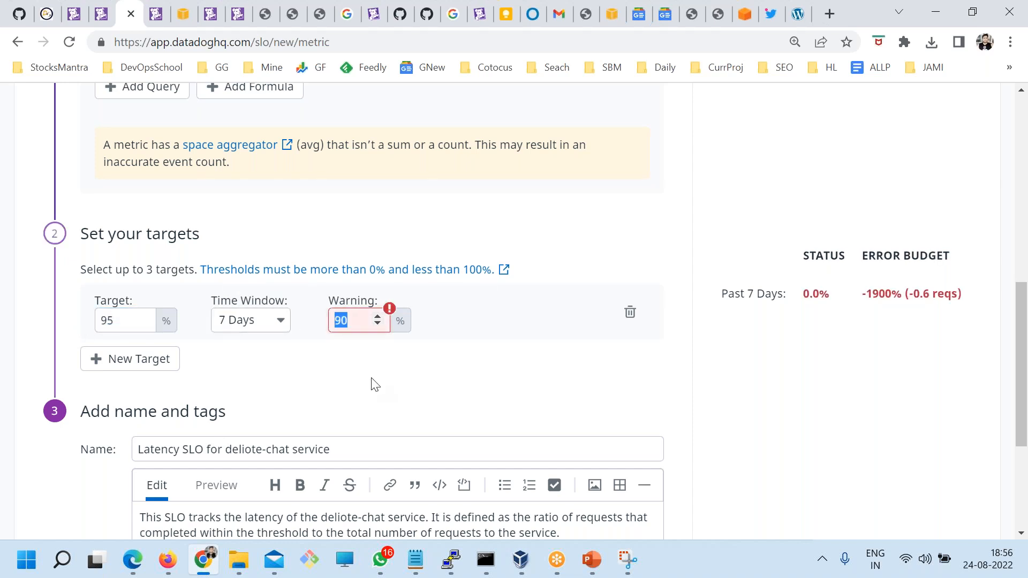
text(9)
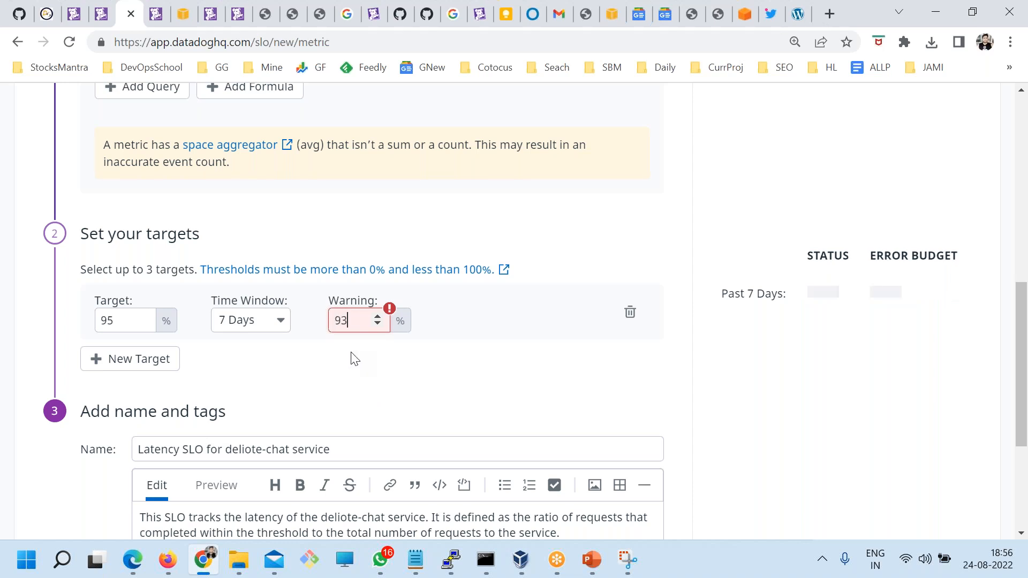
click(352, 367)
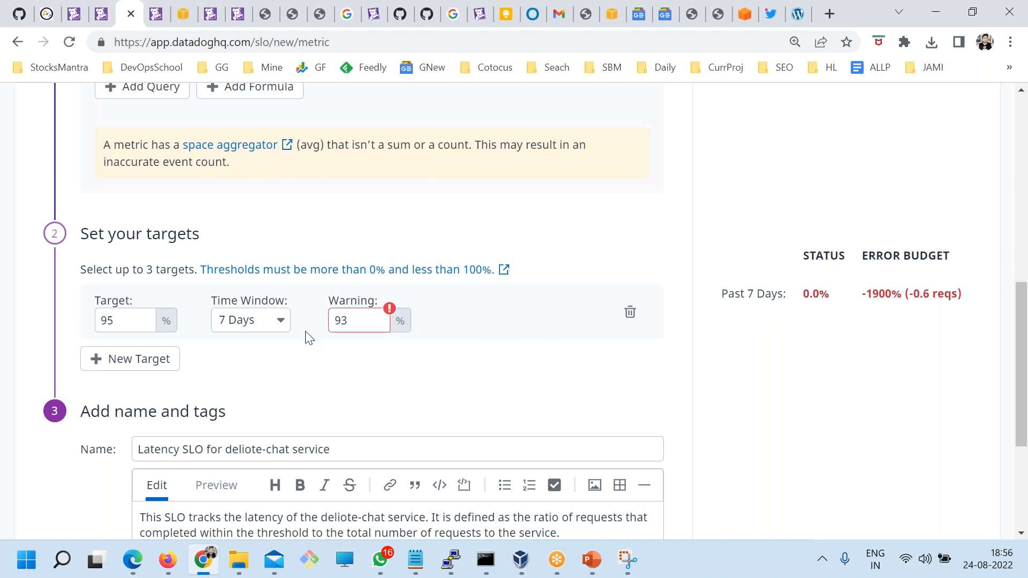
Change the 7-day target to 93% and its warning threshold to 95%
double_click(360, 321)
double_click(122, 321)
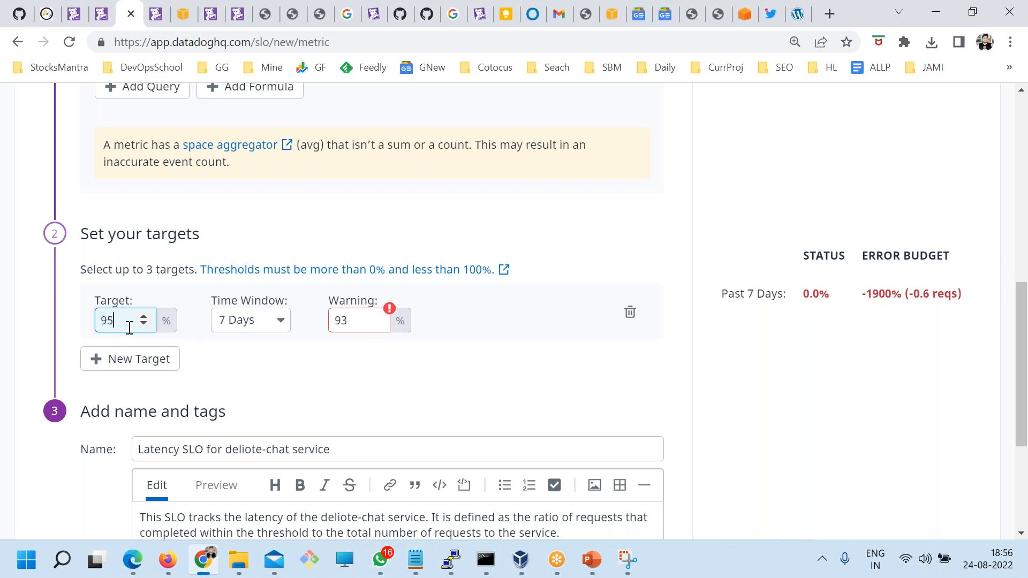
key(BackSpace)
text(3)
drag(356, 320, 343, 318)
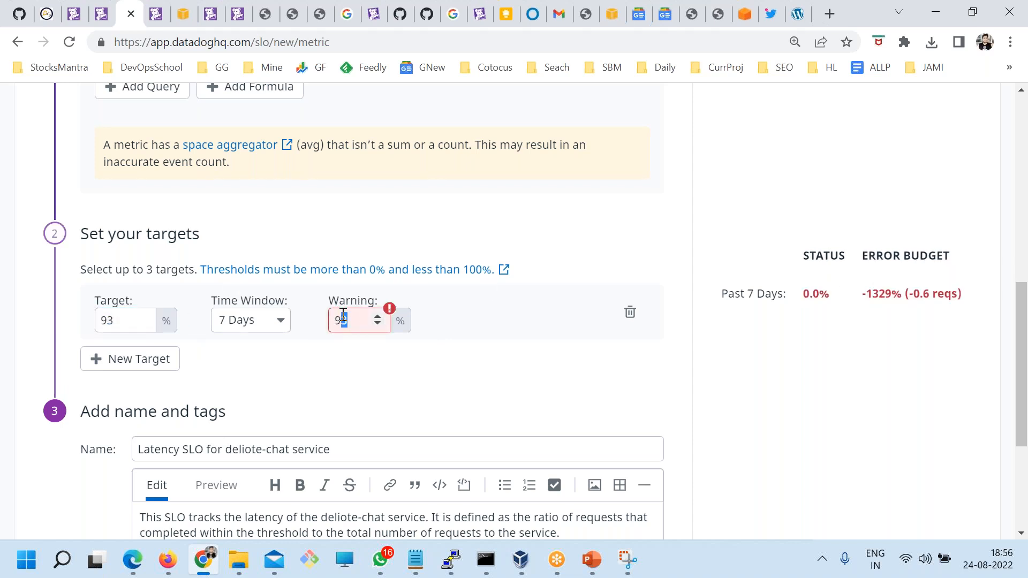
click(381, 360)
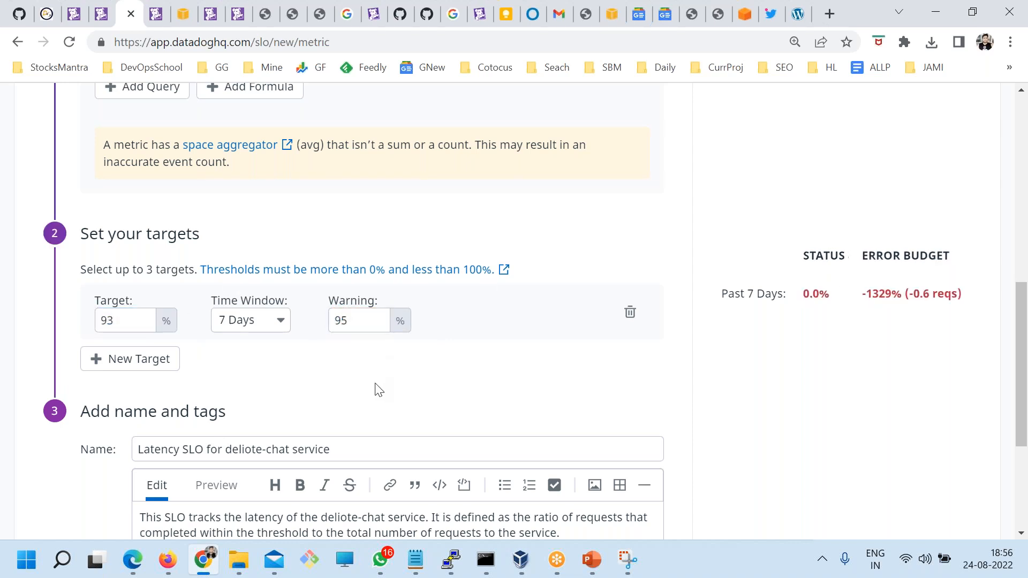
drag(113, 323, 98, 320)
click(386, 371)
click(355, 325)
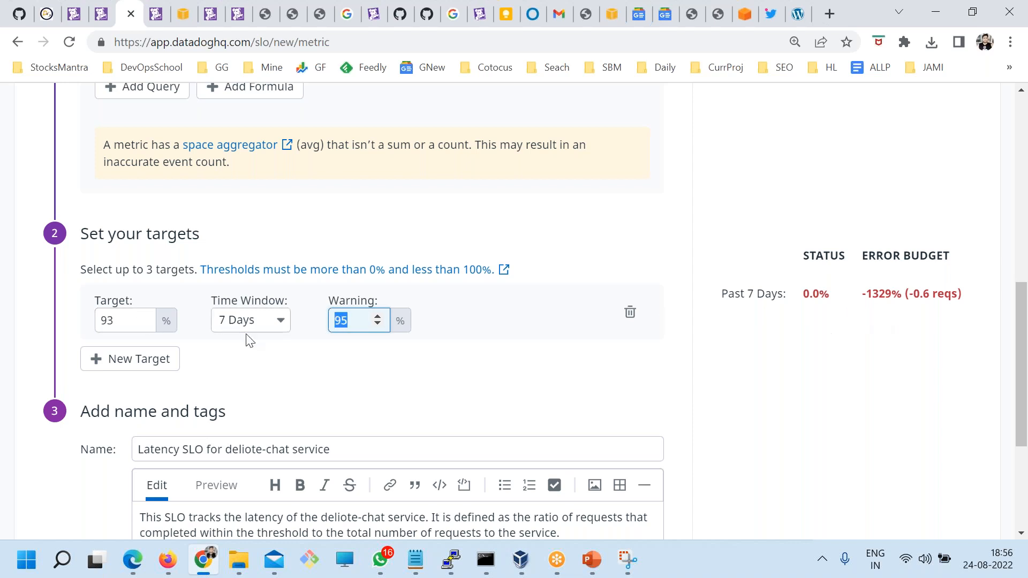
Save the latency SLO and continue to its alert, looking over the new SLO monitor form
scroll(246, 325, down, 4)
click(592, 452)
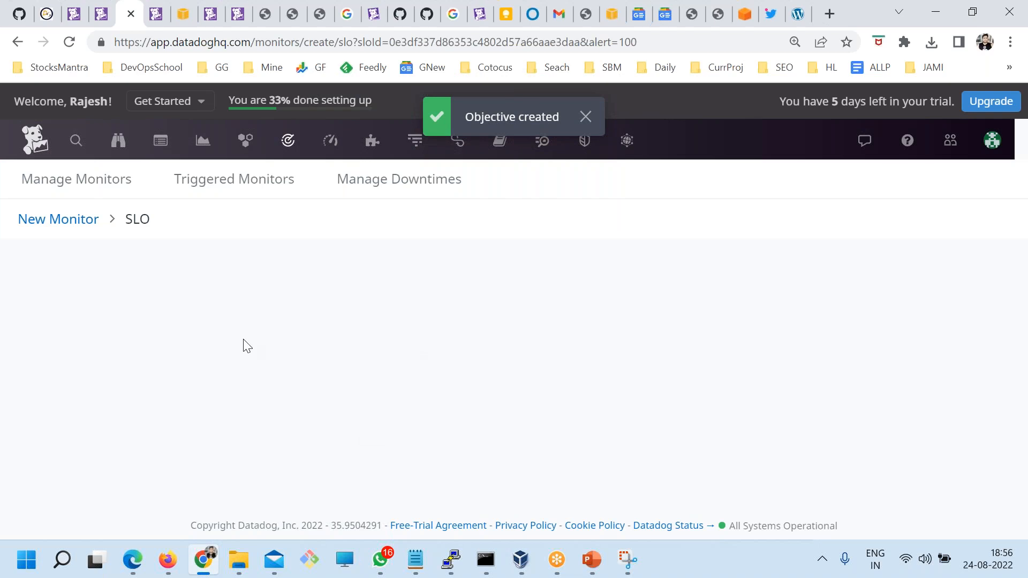
scroll(363, 437, down, 7)
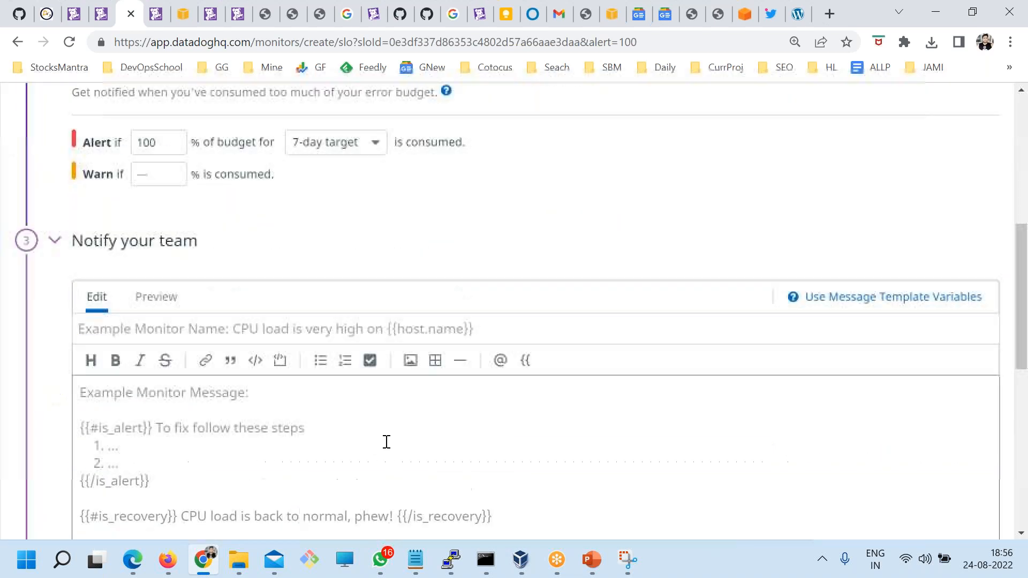
scroll(387, 442, down, 8)
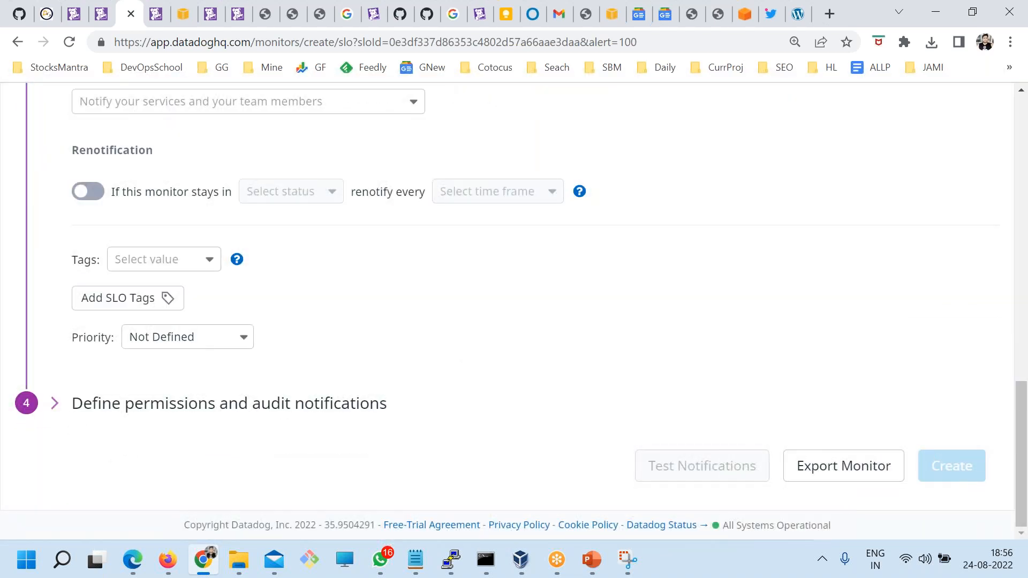
scroll(287, 399, up, 15)
scroll(287, 400, down, 4)
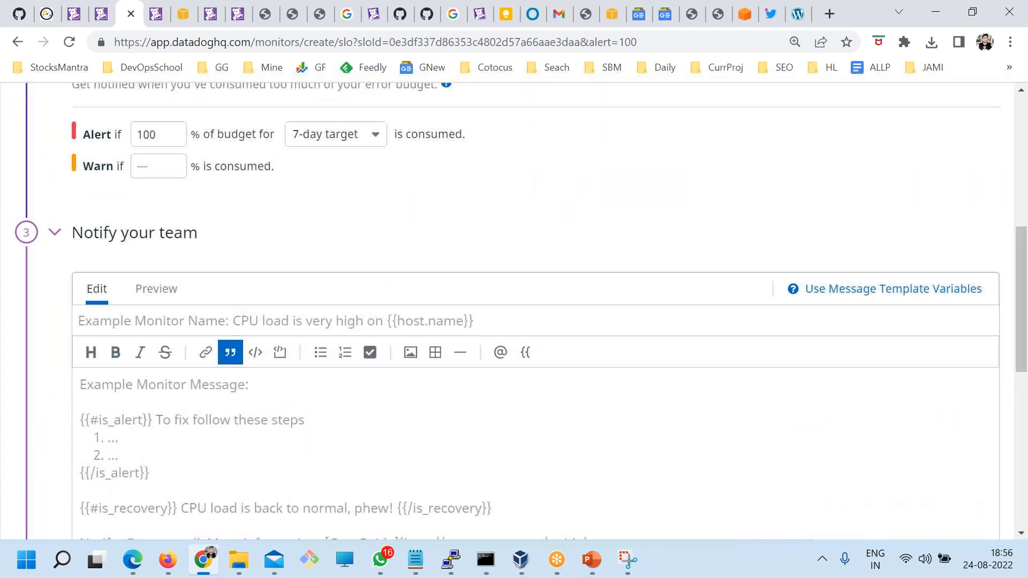
Enter the placeholder text "szdsadadsa" as the monitor's notification message
scroll(198, 161, up, 4)
scroll(176, 316, down, 3)
click(231, 428)
text(szdsadadsa)
scroll(393, 439, down, 8)
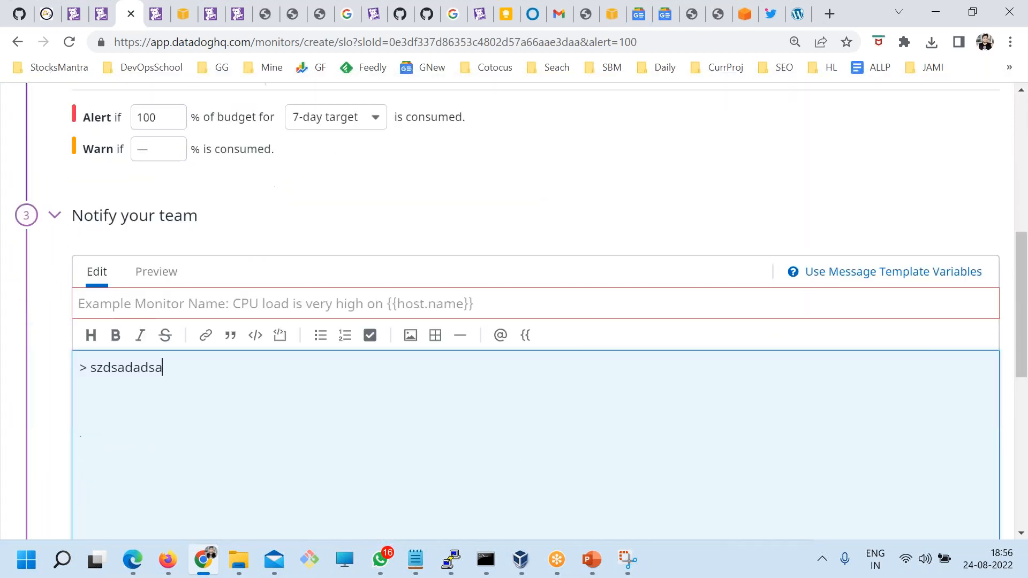
Add the listed team member as a recipient of the monitor's notifications
scroll(190, 436, up, 2)
click(174, 426)
click(385, 443)
scroll(314, 436, up, 4)
scroll(255, 423, down, 3)
click(148, 348)
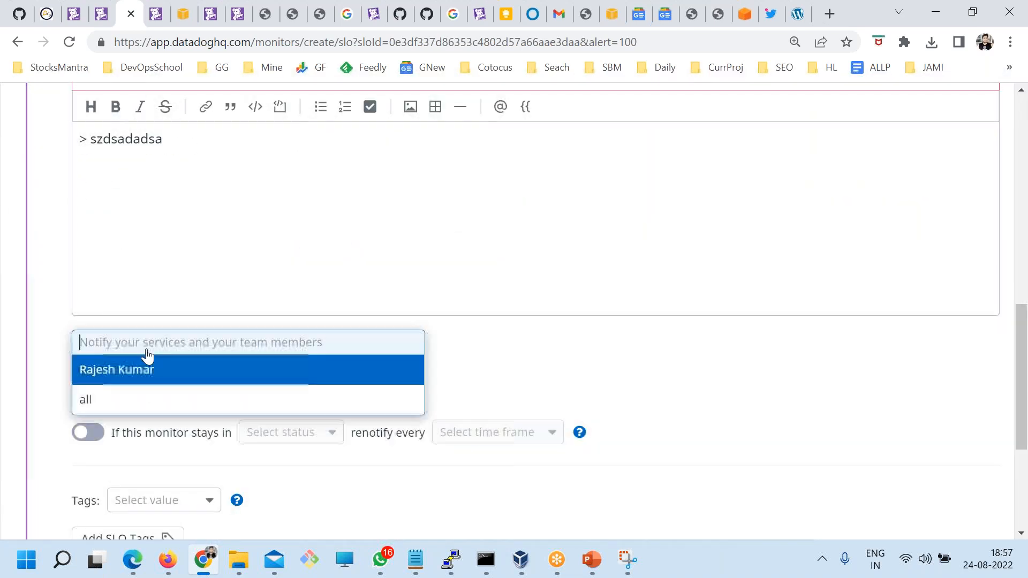
click(125, 379)
Review the monitor form from the selected SLO and alert conditions through the notification message, recipient and renotification options
scroll(144, 335, up, 6)
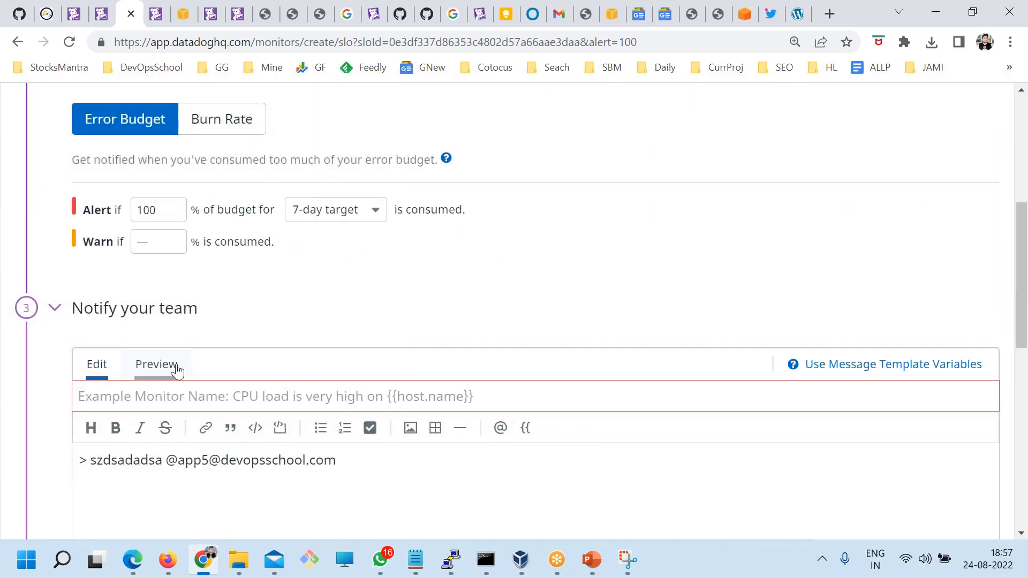
scroll(214, 353, up, 1)
scroll(244, 346, up, 3)
scroll(244, 346, down, 3)
click(264, 327)
scroll(287, 355, up, 2)
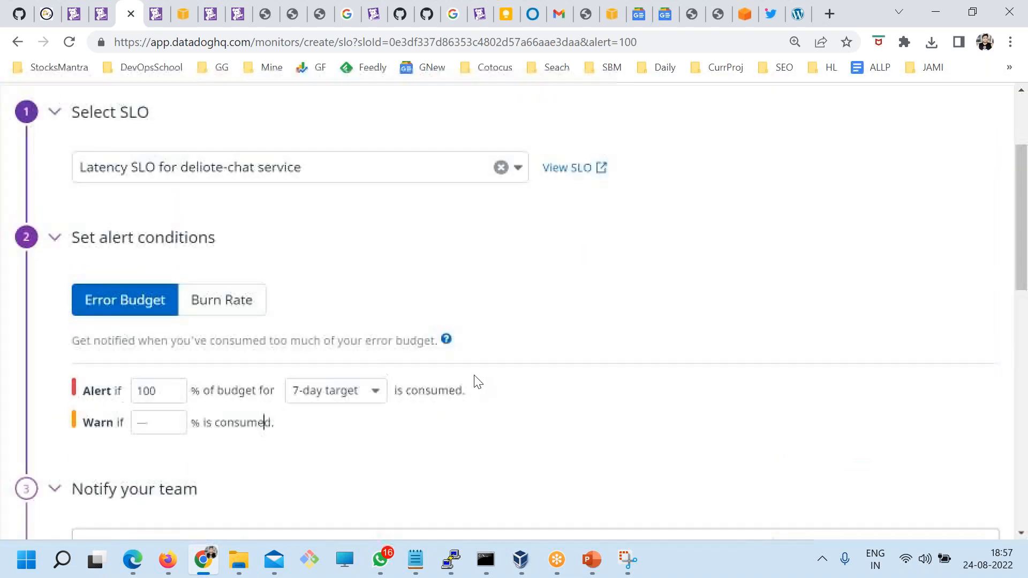
scroll(608, 397, up, 3)
scroll(867, 432, down, 12)
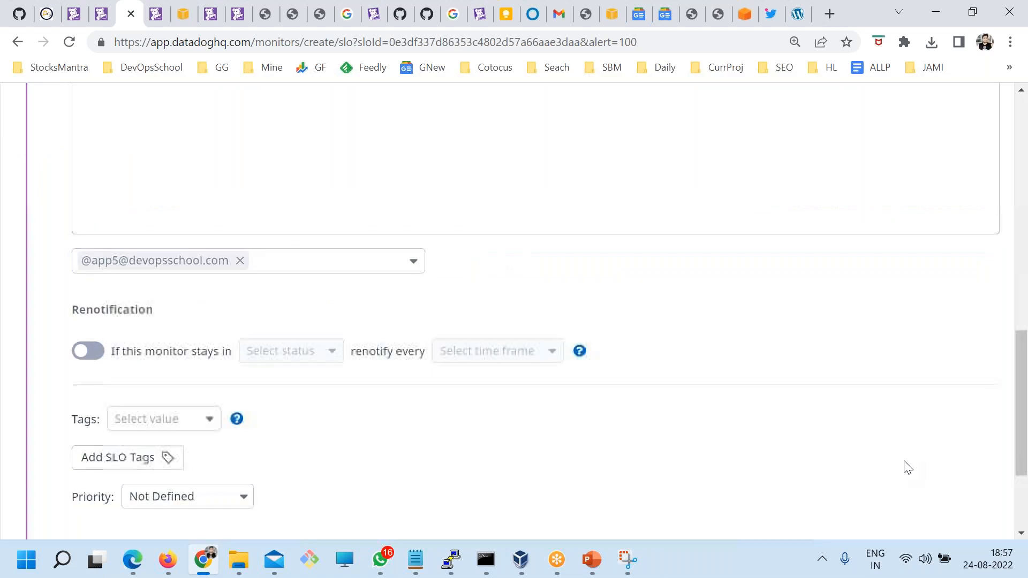
scroll(716, 443, down, 3)
scroll(686, 432, up, 6)
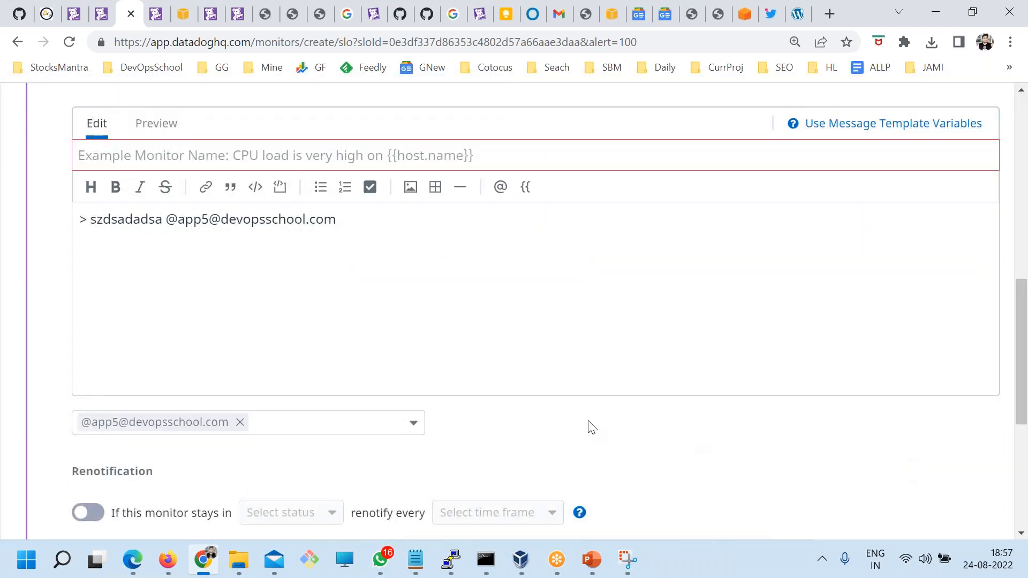
scroll(358, 390, up, 3)
click(160, 287)
click(126, 295)
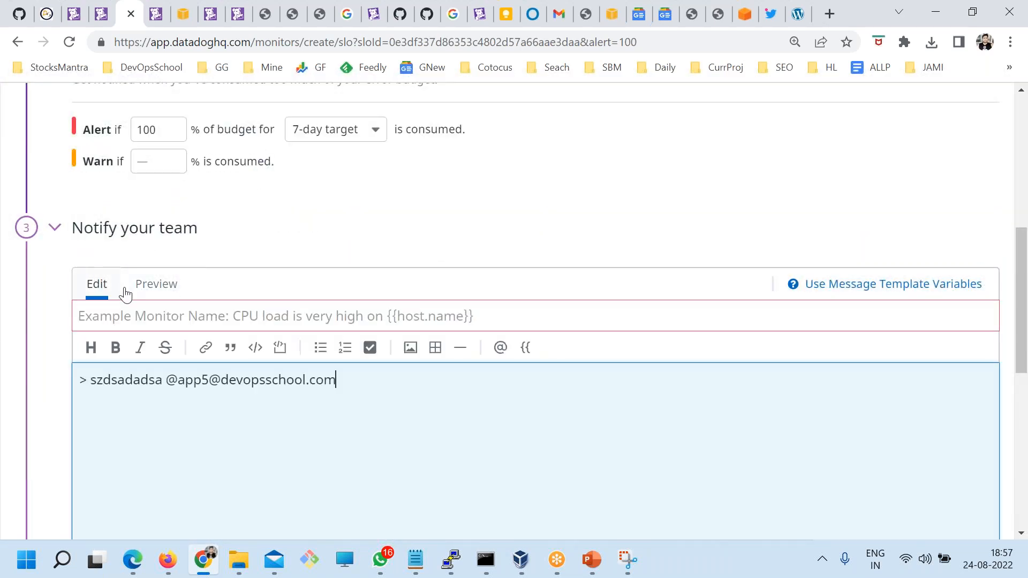
Set the monitor to warn when 50% of the error budget is consumed
scroll(136, 306, up, 3)
click(152, 327)
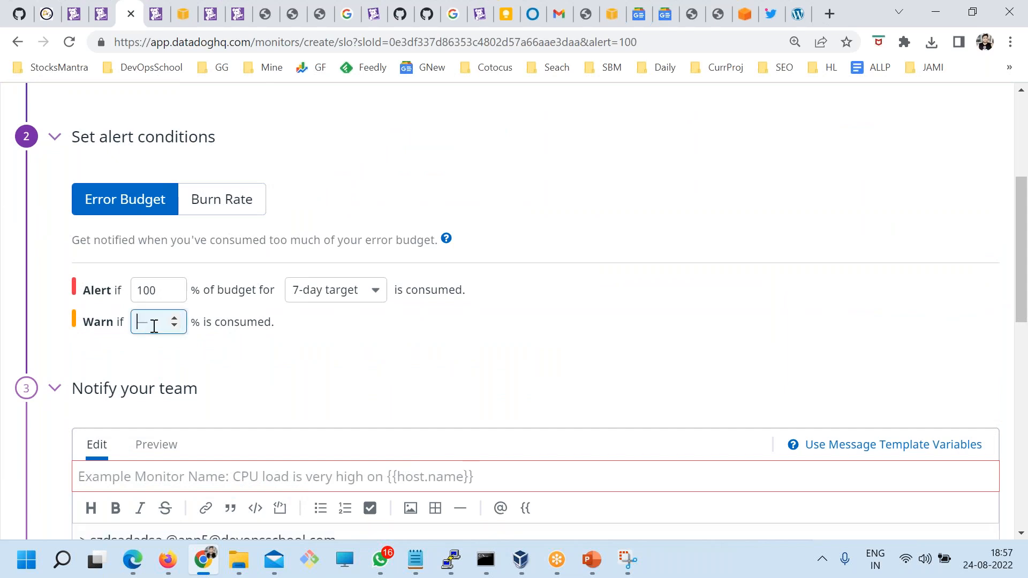
click(239, 378)
scroll(500, 405, down, 12)
scroll(501, 404, up, 4)
scroll(272, 403, up, 8)
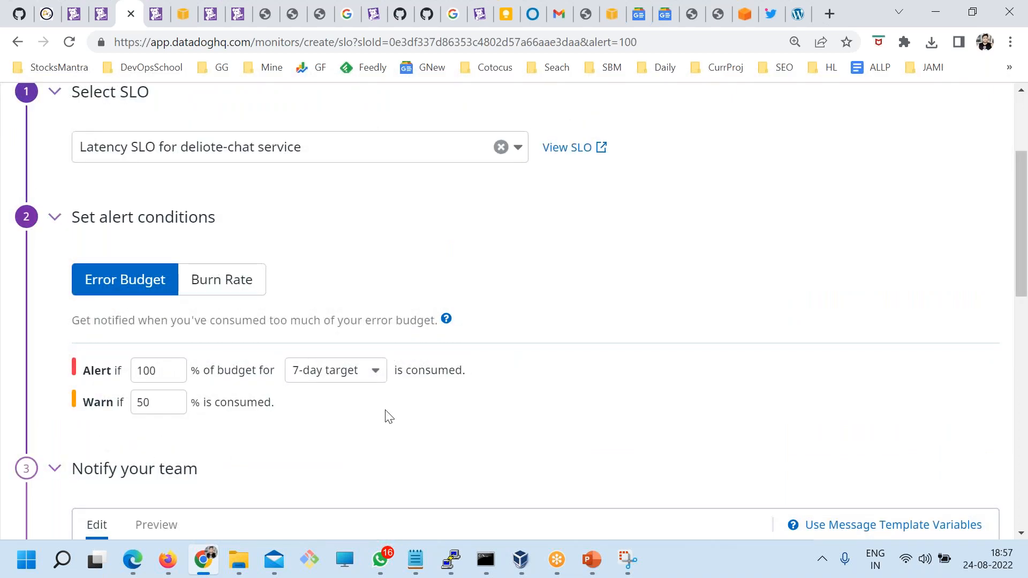
Set the SLO monitor's priority to P2 (High)
scroll(390, 417, down, 3)
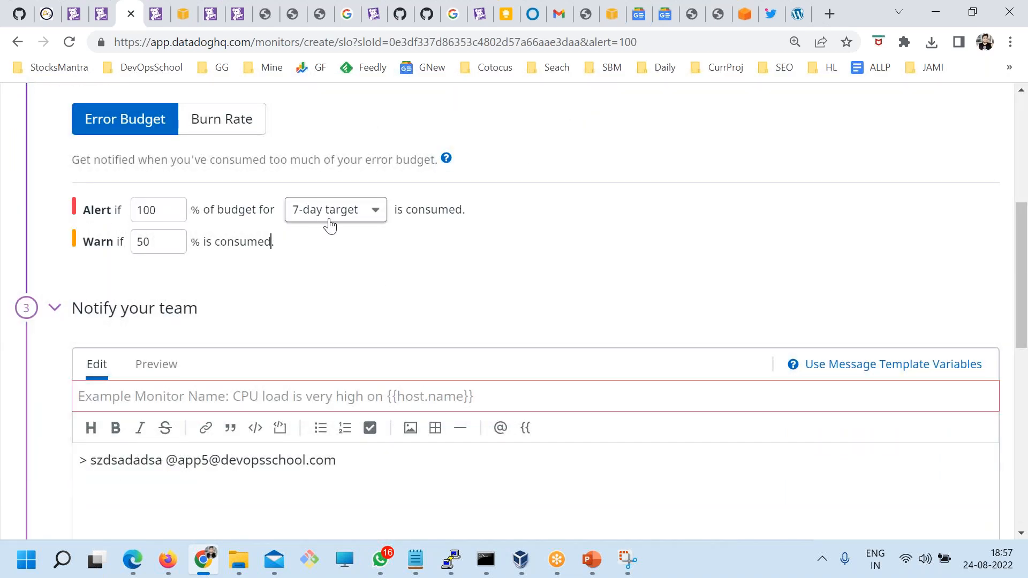
scroll(317, 367, down, 9)
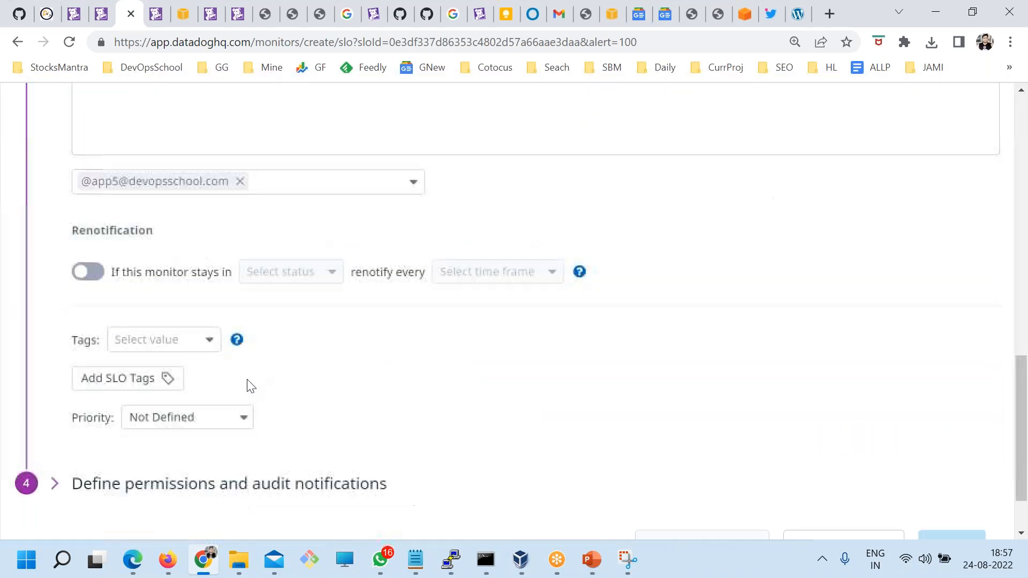
click(208, 347)
click(364, 354)
scroll(381, 385, down, 2)
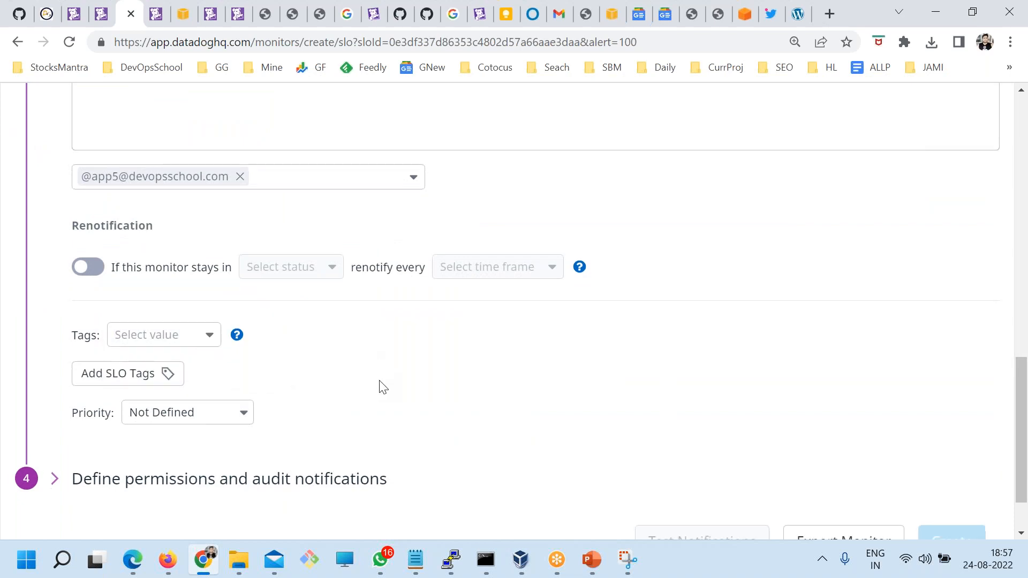
click(230, 345)
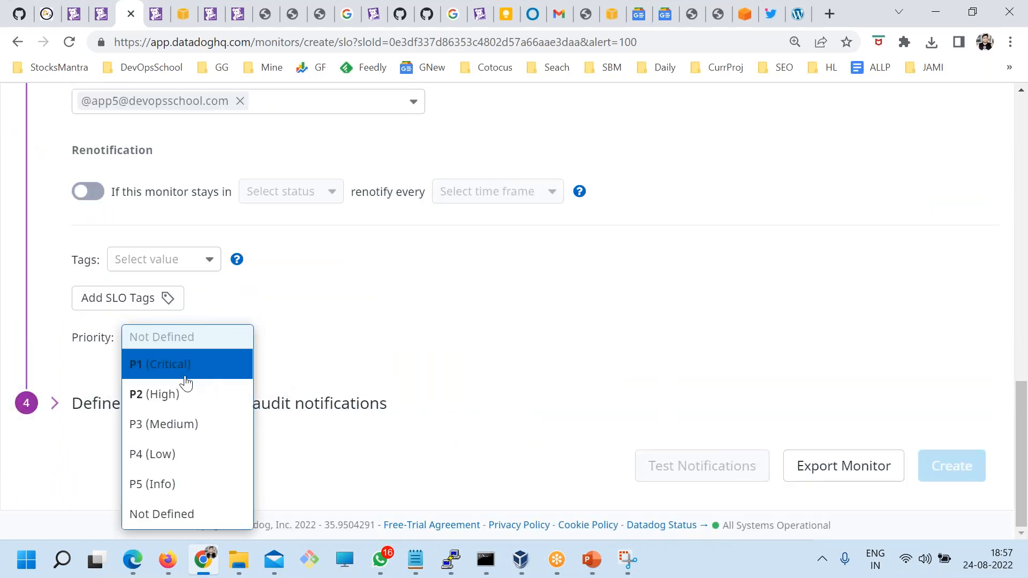
click(188, 395)
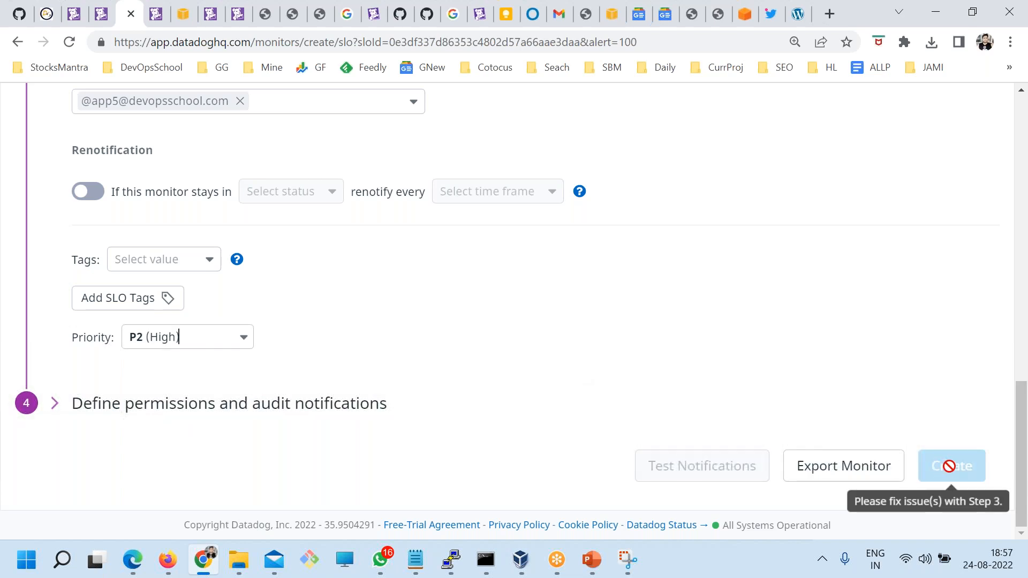
Remove the quote marker at the start of the monitor's notification message
scroll(502, 427, up, 10)
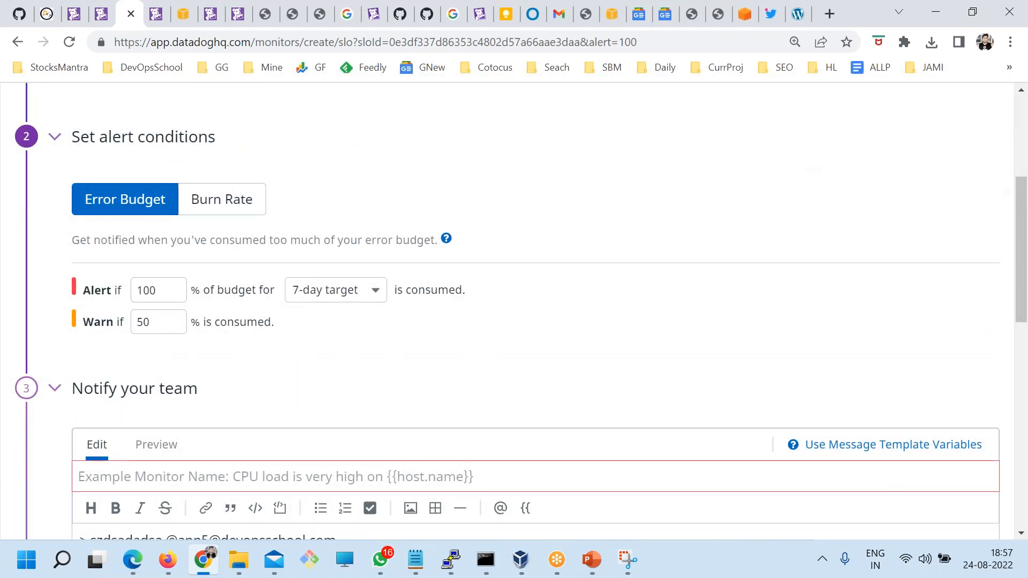
scroll(385, 401, down, 2)
scroll(246, 394, down, 3)
click(199, 347)
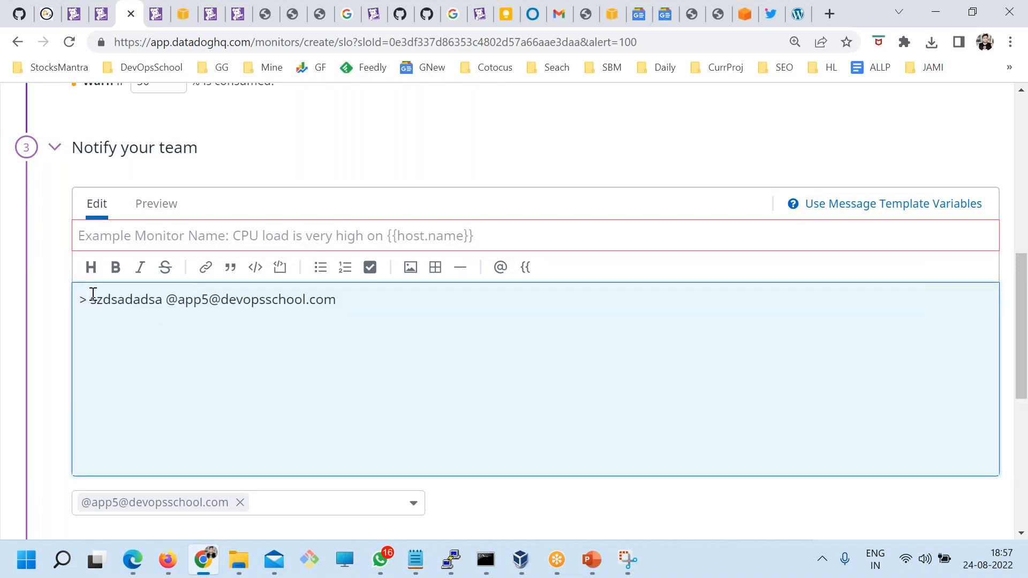
key(BackSpace)
key(BackSpace)
click(521, 438)
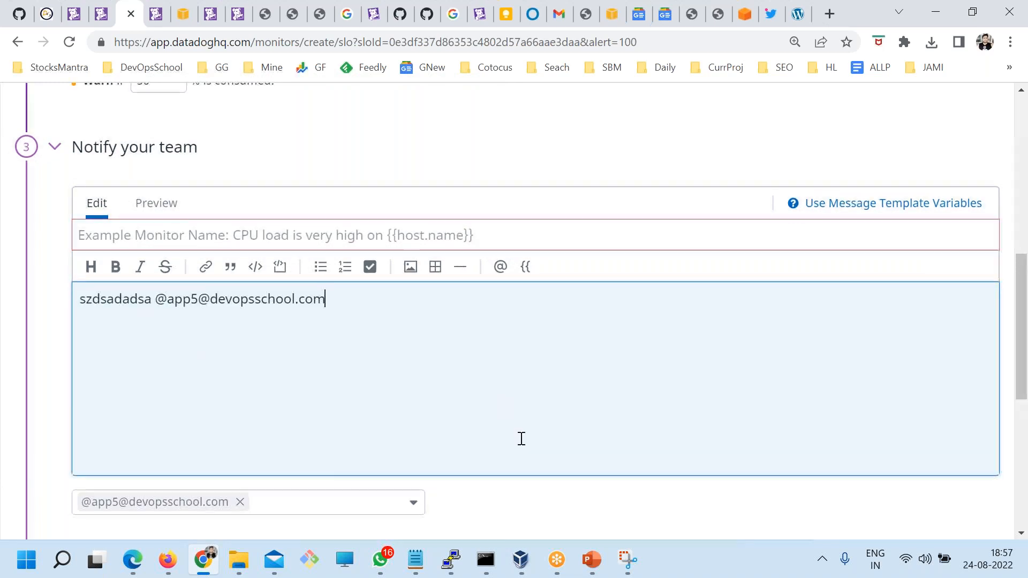
Name the monitor "fsdfsdfdsfsfdsfsd" and create it
scroll(518, 447, down, 6)
scroll(514, 455, up, 2)
scroll(206, 267, up, 1)
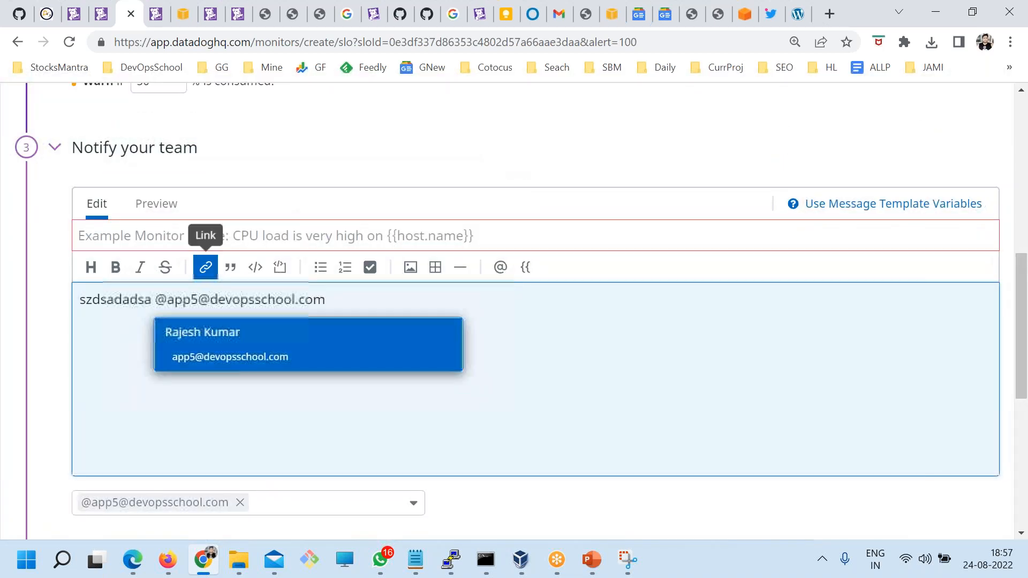
click(180, 246)
text(dsfsfdsfsd)
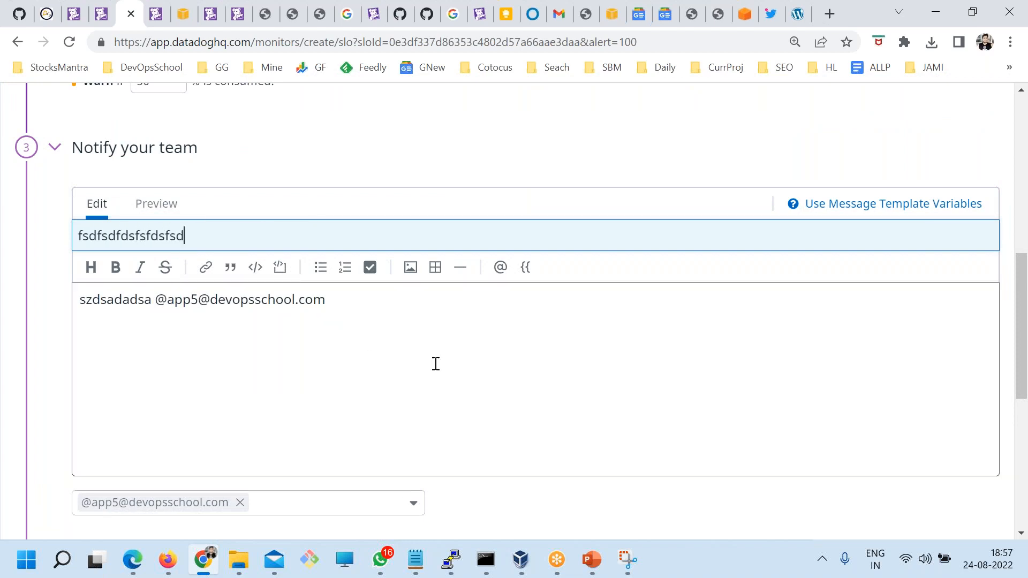
scroll(436, 363, down, 9)
click(950, 466)
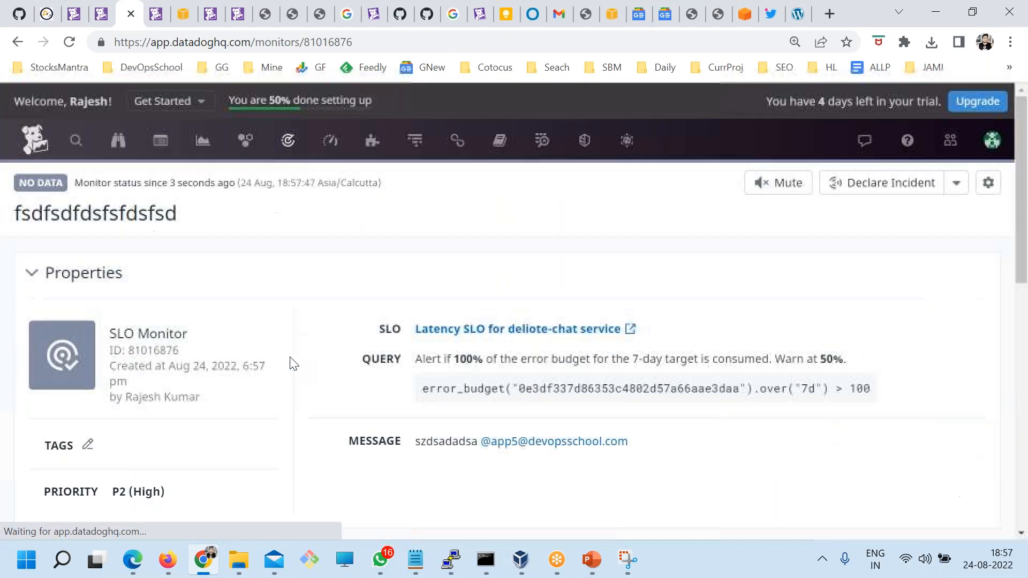
Show the APM service list for the Past 4 Hours and open the deliote-chat service
mouse_move(402, 143)
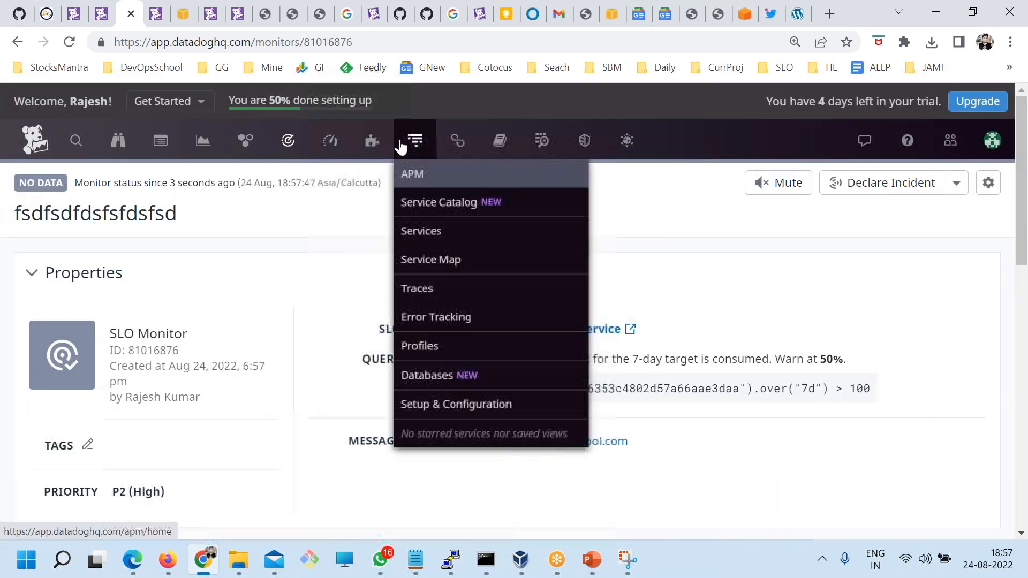
click(420, 232)
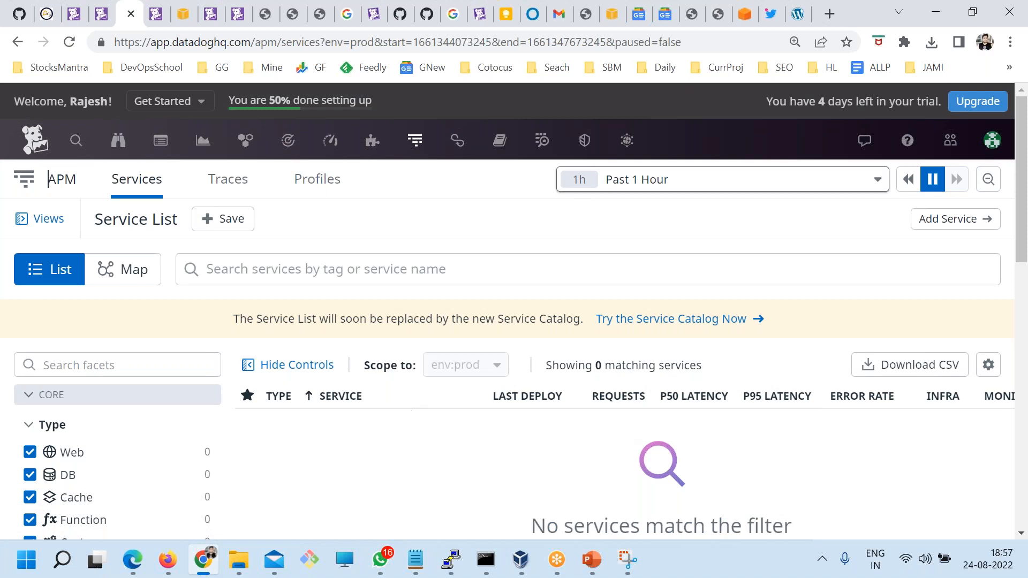
click(632, 180)
click(636, 253)
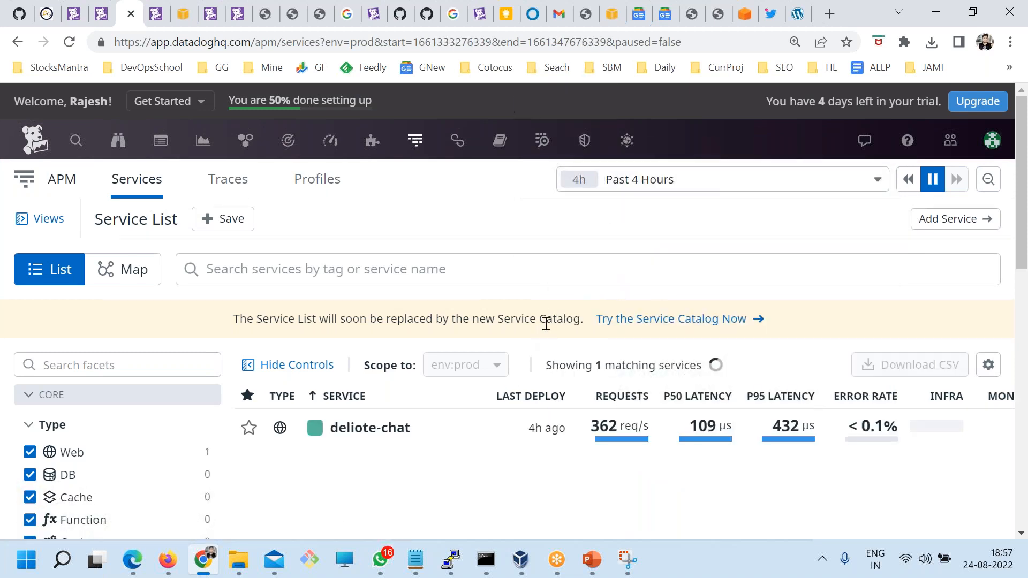
click(370, 427)
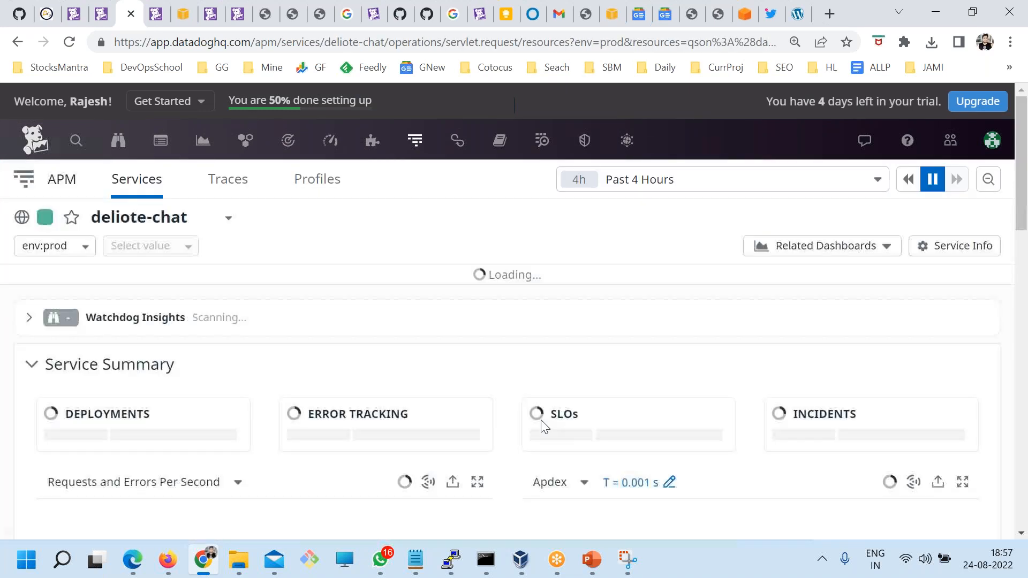
Check the SLOs card and its options in the deliote-chat service summary, and reload the page
scroll(762, 463, down, 1)
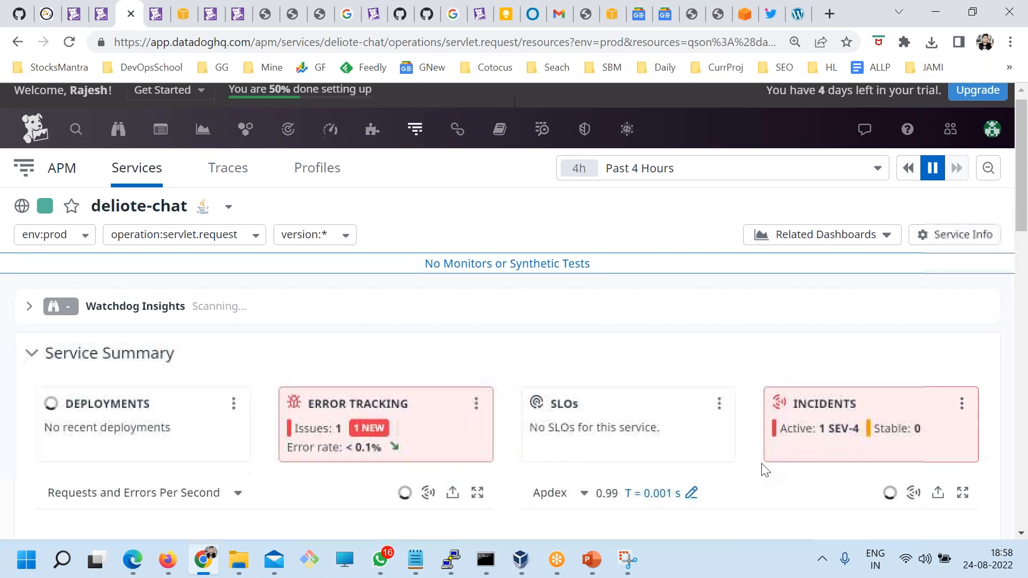
click(719, 336)
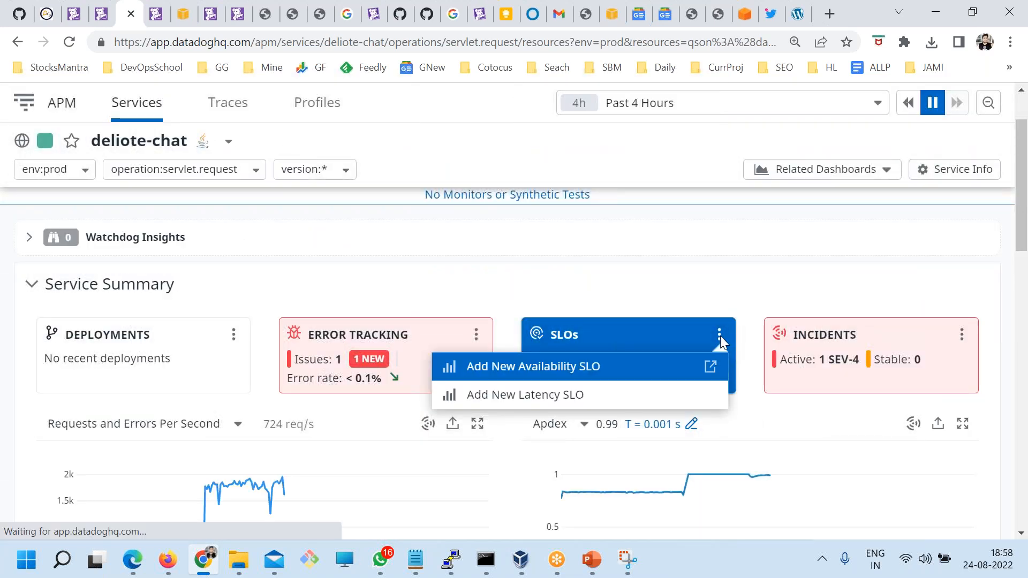
click(644, 299)
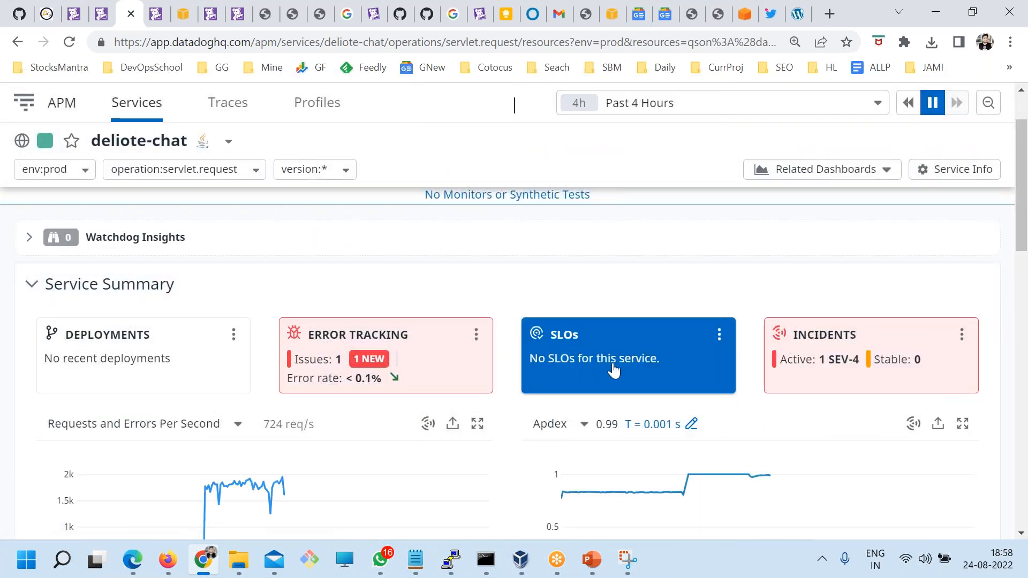
click(69, 42)
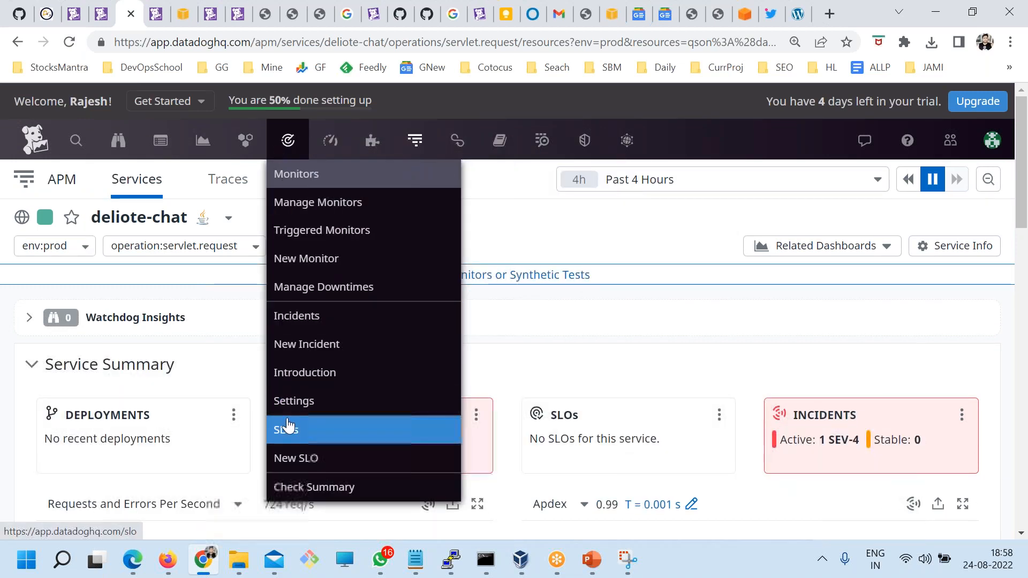
Open the details of the latency SLO for deliote-chat from the list of SLOs
click(287, 427)
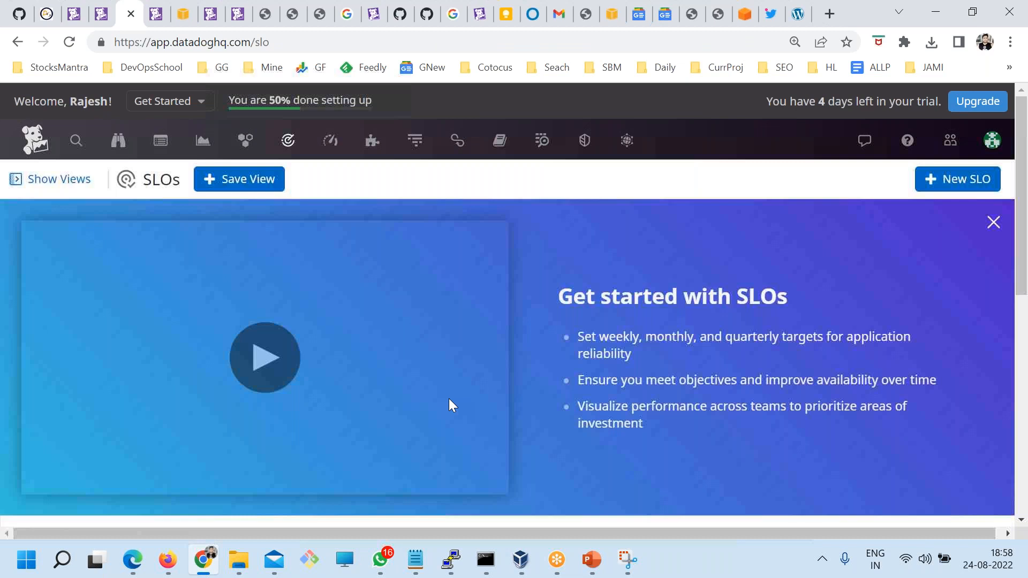
scroll(348, 348, down, 7)
click(377, 262)
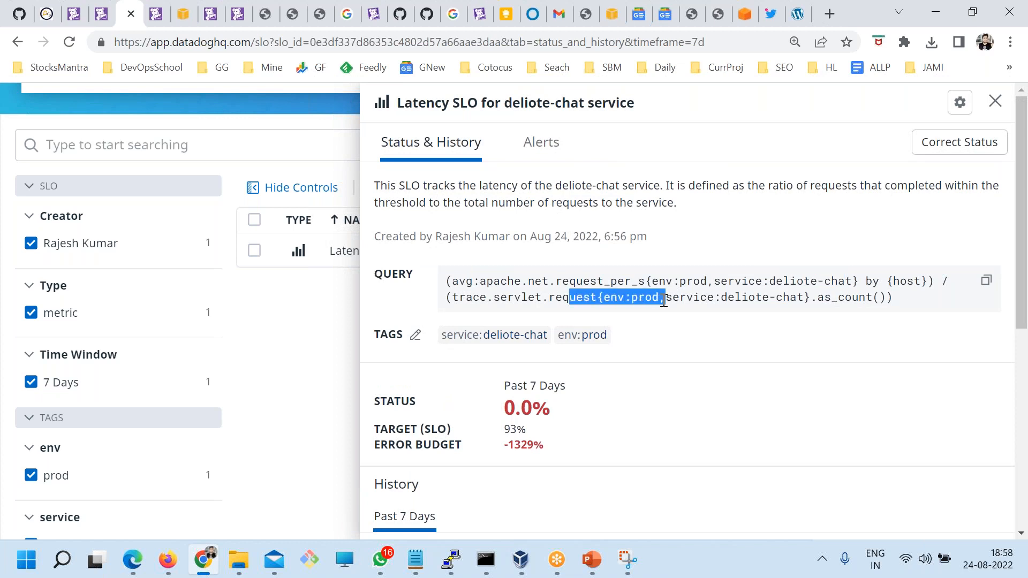
Examine the latency SLO's query, status, error budget and good/bad query history, and close its details
scroll(616, 386, down, 6)
scroll(481, 354, up, 3)
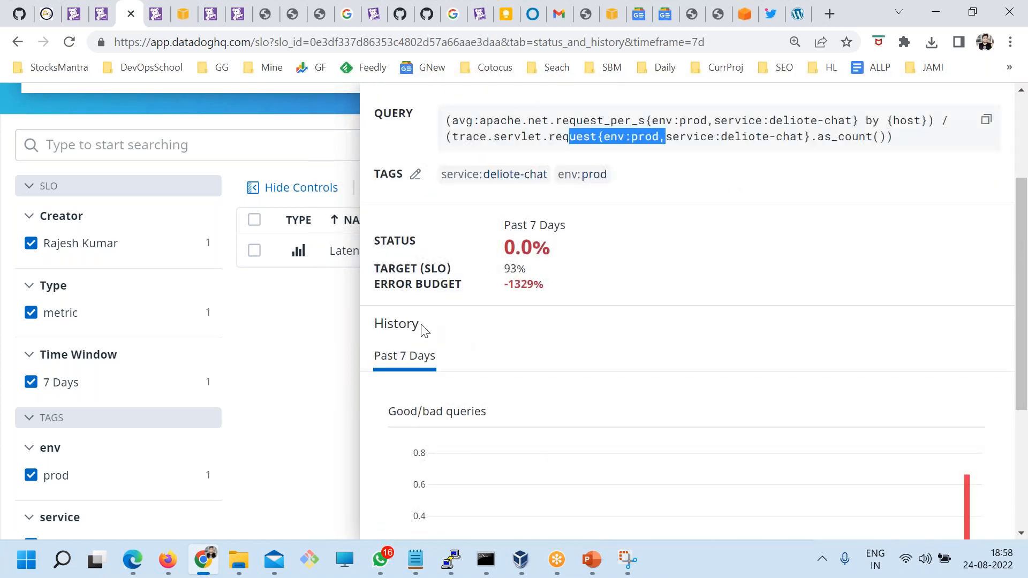
scroll(628, 375, down, 4)
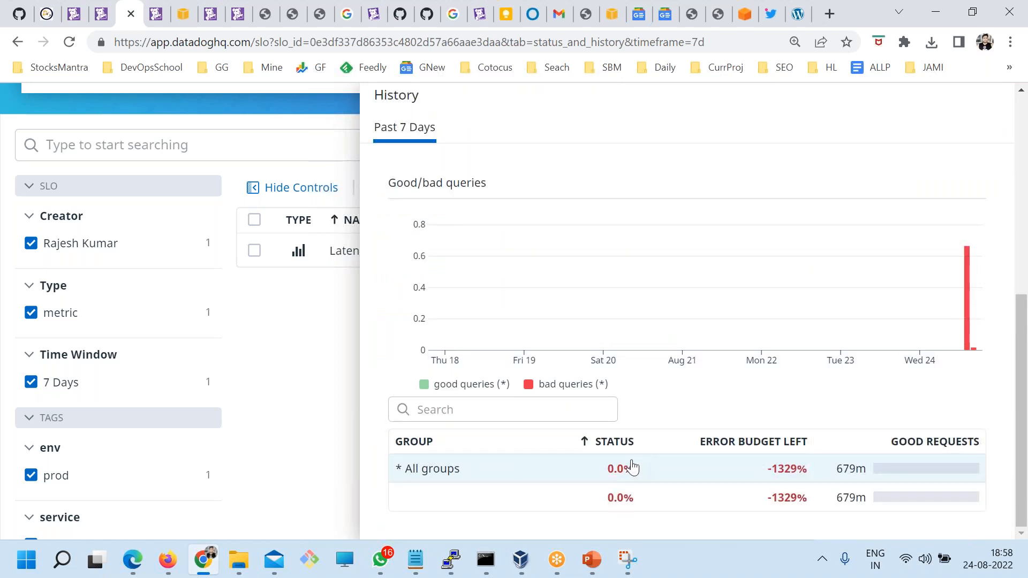
scroll(631, 466, up, 5)
scroll(631, 466, down, 5)
scroll(632, 463, up, 6)
scroll(632, 461, up, 2)
click(742, 296)
drag(727, 283, 923, 142)
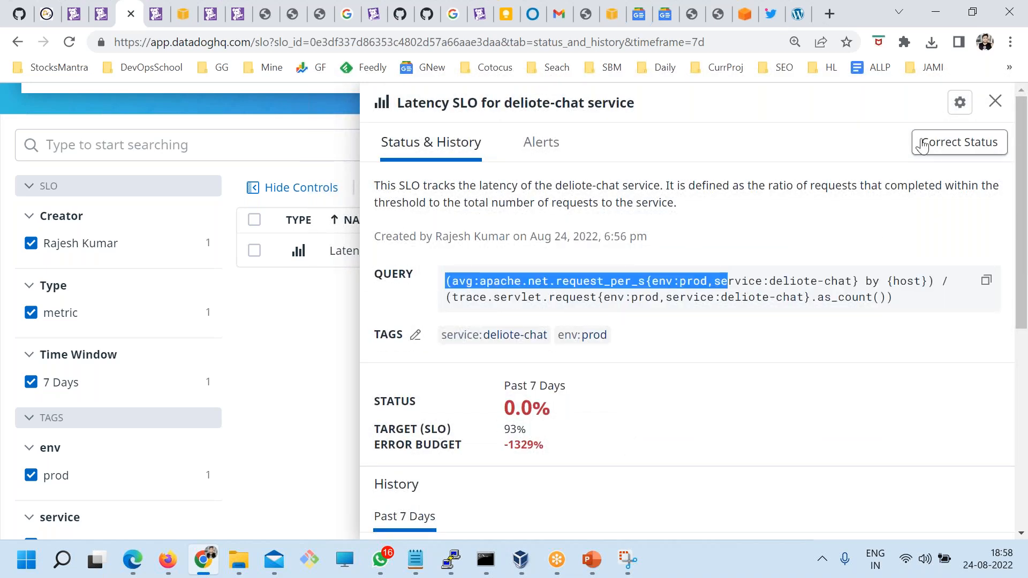
click(996, 102)
scroll(395, 243, up, 3)
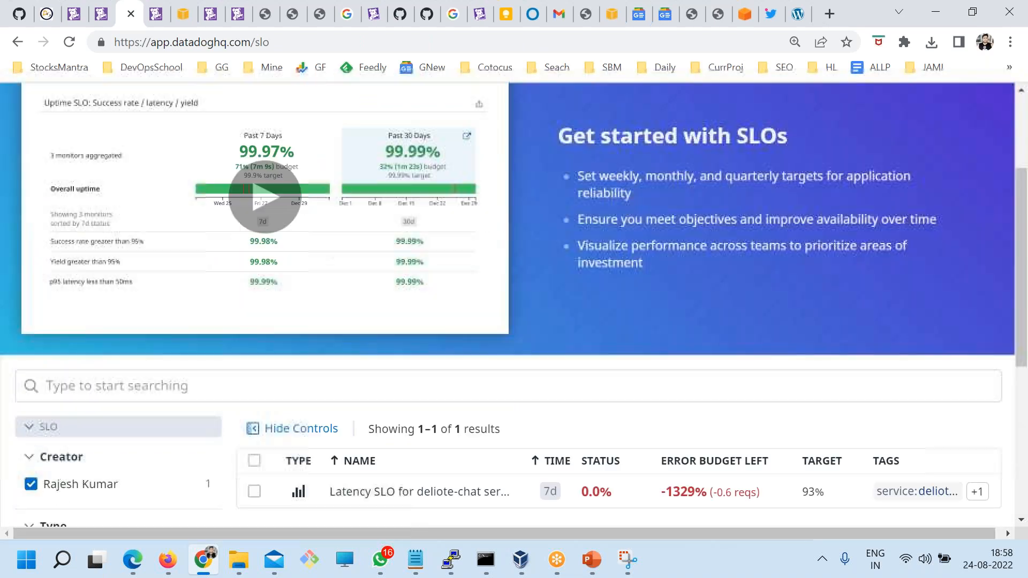
scroll(386, 335, down, 2)
scroll(383, 375, up, 2)
scroll(402, 413, up, 5)
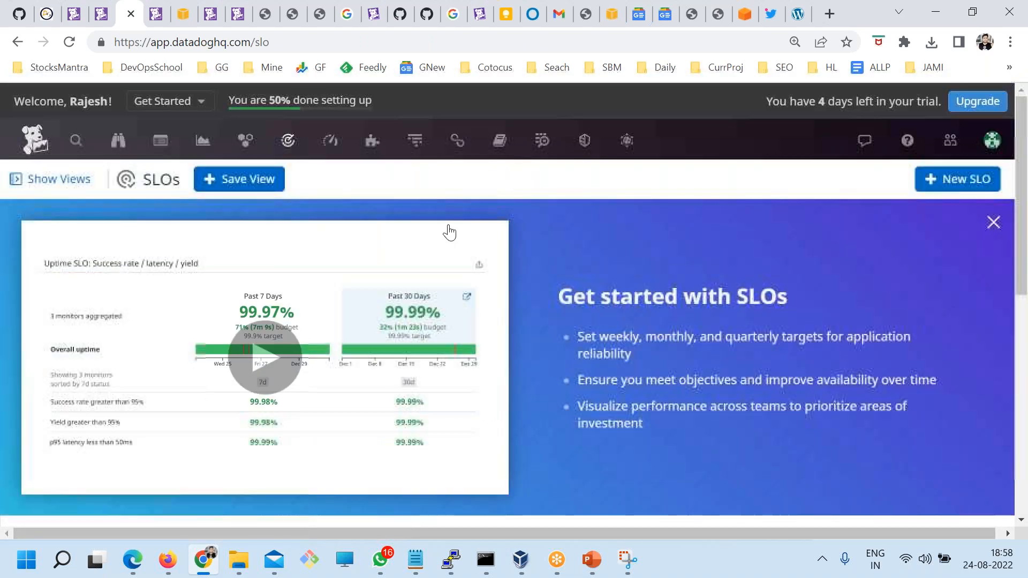
mouse_move(374, 161)
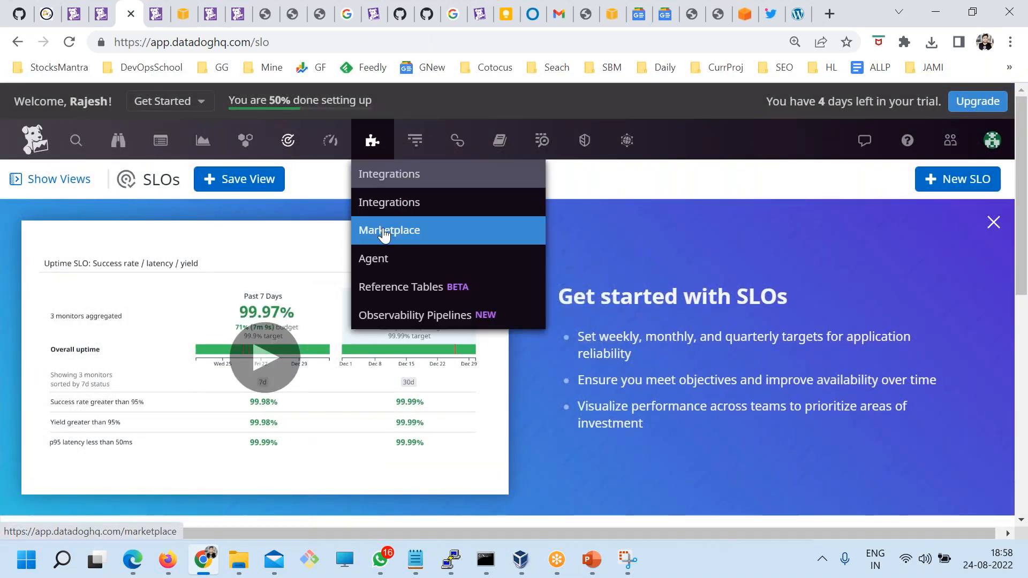
mouse_move(421, 151)
click(407, 206)
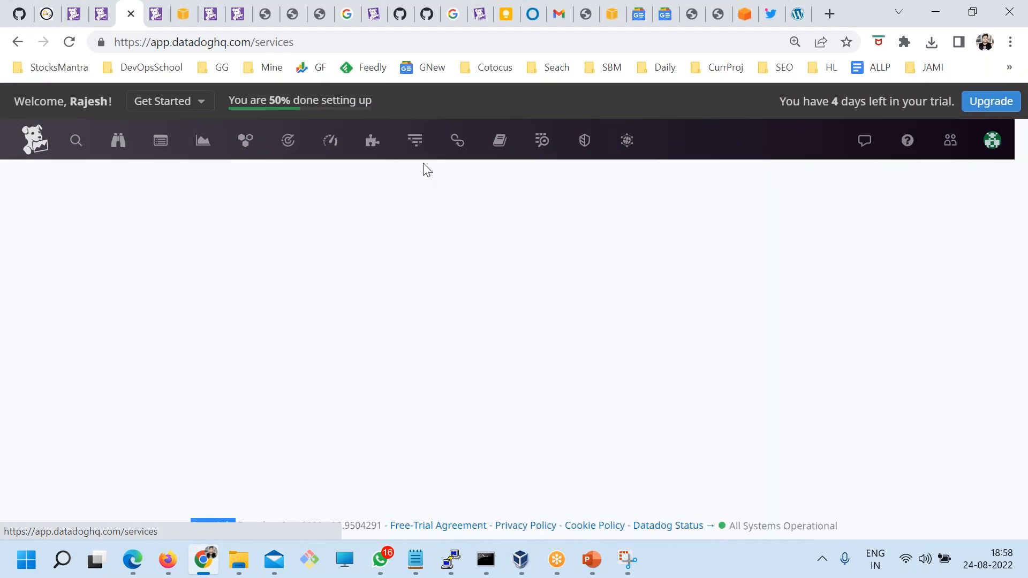
Return to the APM service list, set its time range to Past 4 Hours and reopen deliote-chat
mouse_move(415, 143)
click(423, 230)
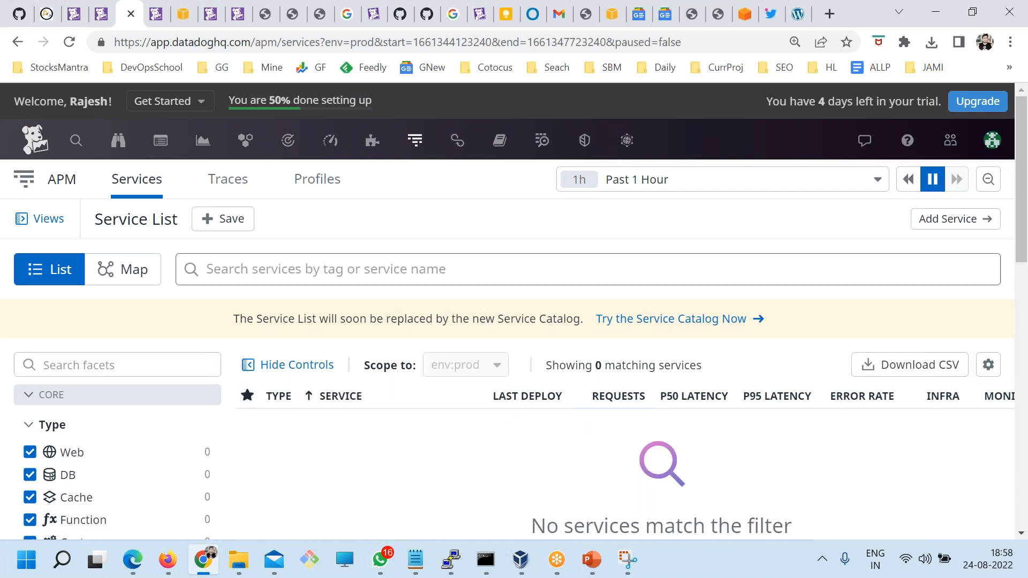
click(696, 180)
click(637, 255)
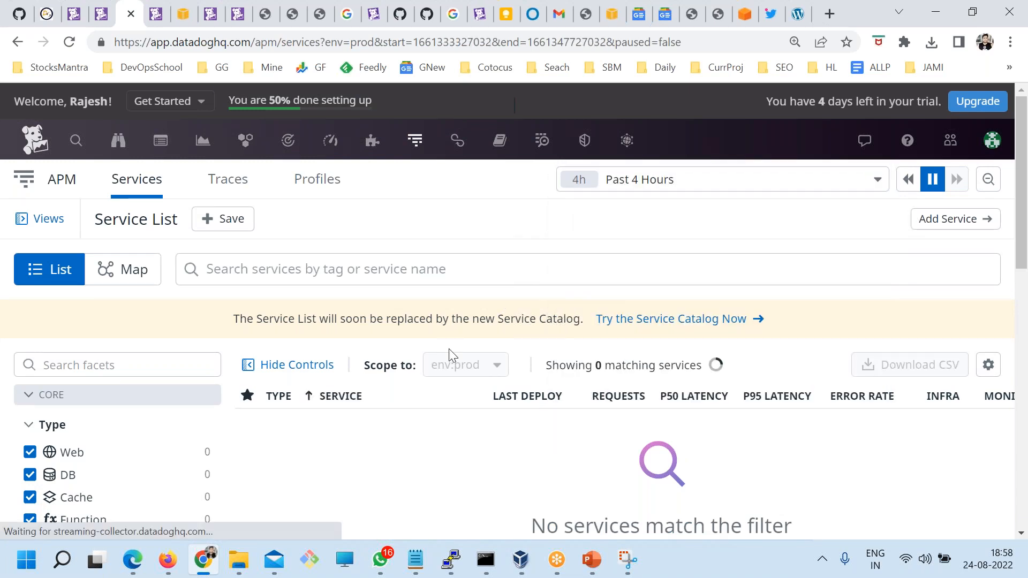
click(532, 417)
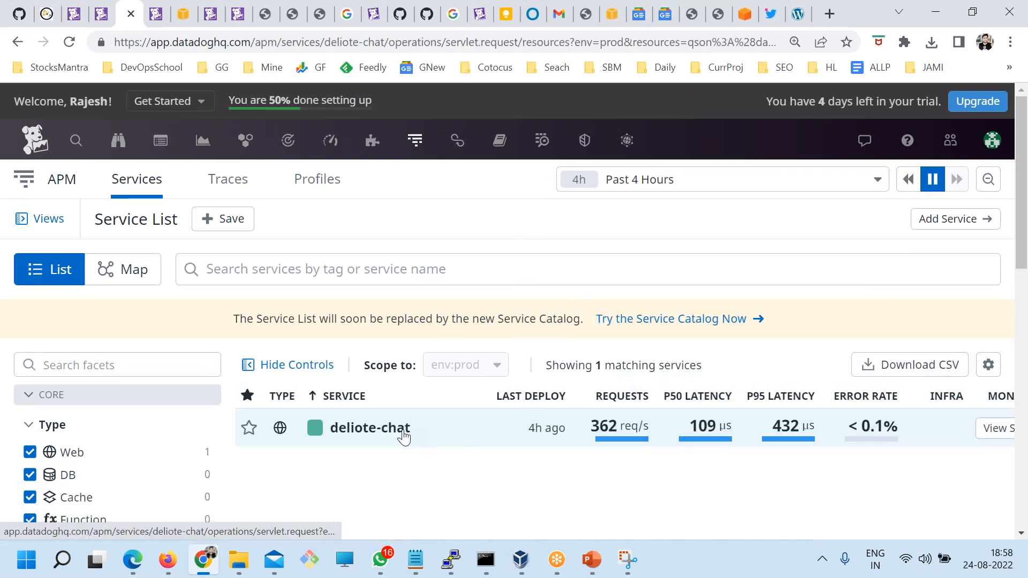
click(435, 427)
Look over the deliote-chat request, Apdex and error rate charts and open the service's Deployments section
scroll(580, 231, down, 4)
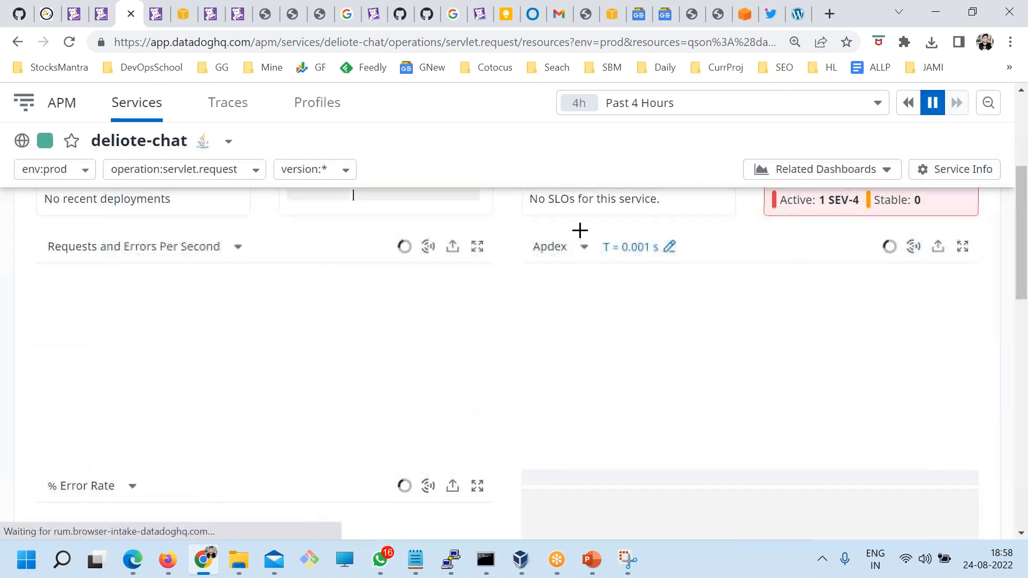
scroll(580, 230, up, 1)
scroll(493, 421, down, 2)
scroll(498, 427, down, 4)
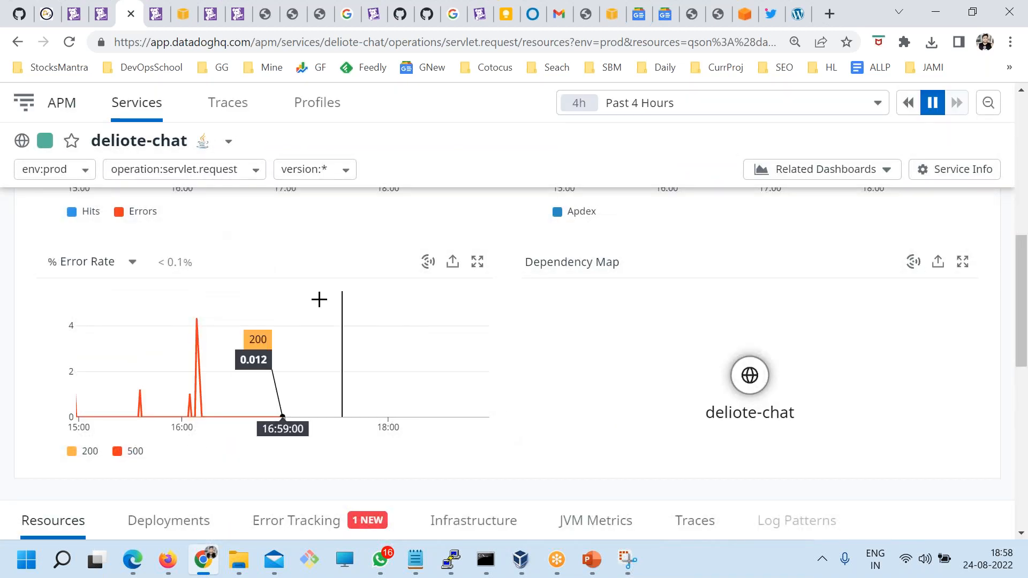
scroll(372, 384, down, 5)
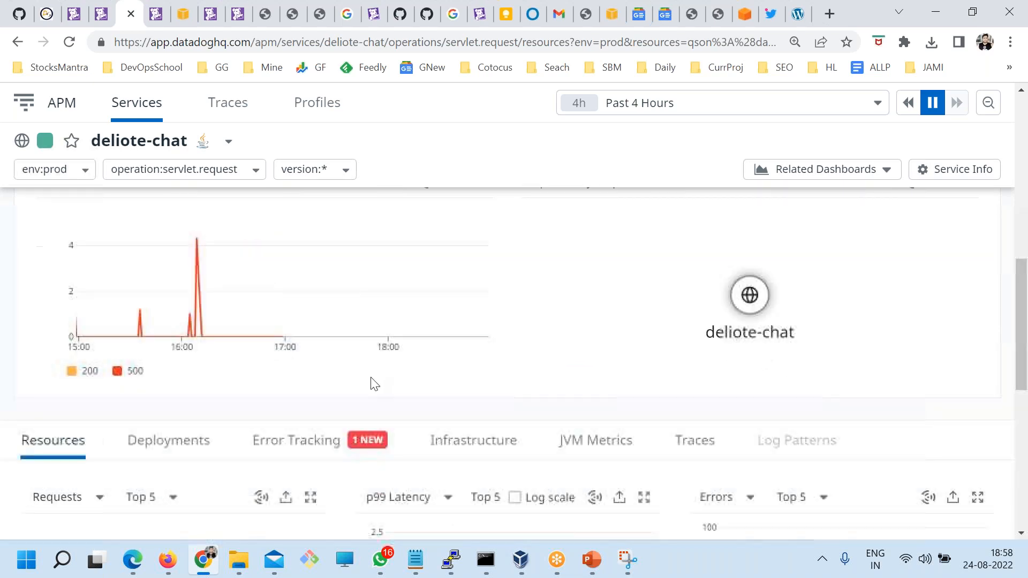
click(214, 293)
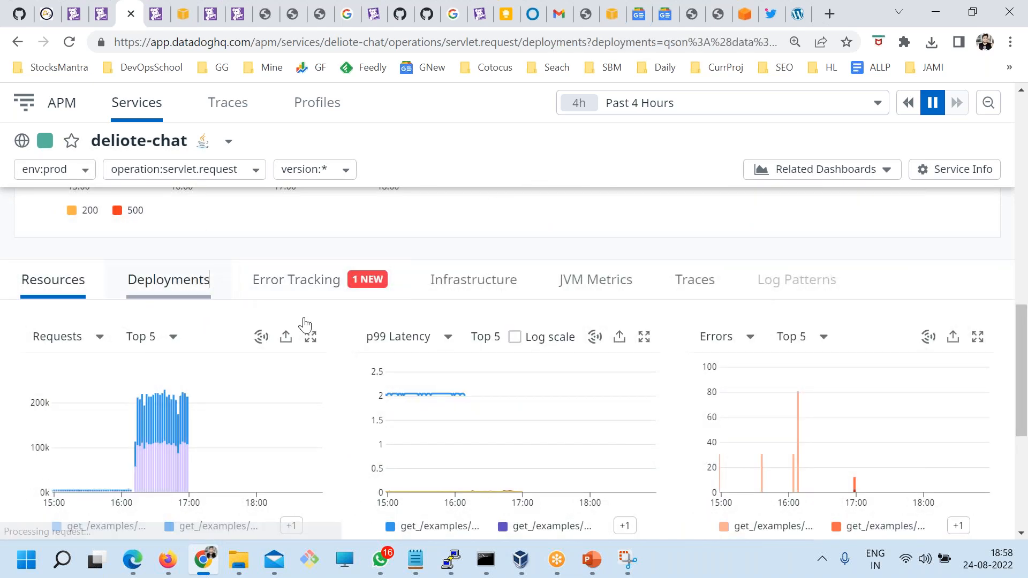
Open deliote-chat's Error Tracking section and look over issue count and volume by resource
click(298, 292)
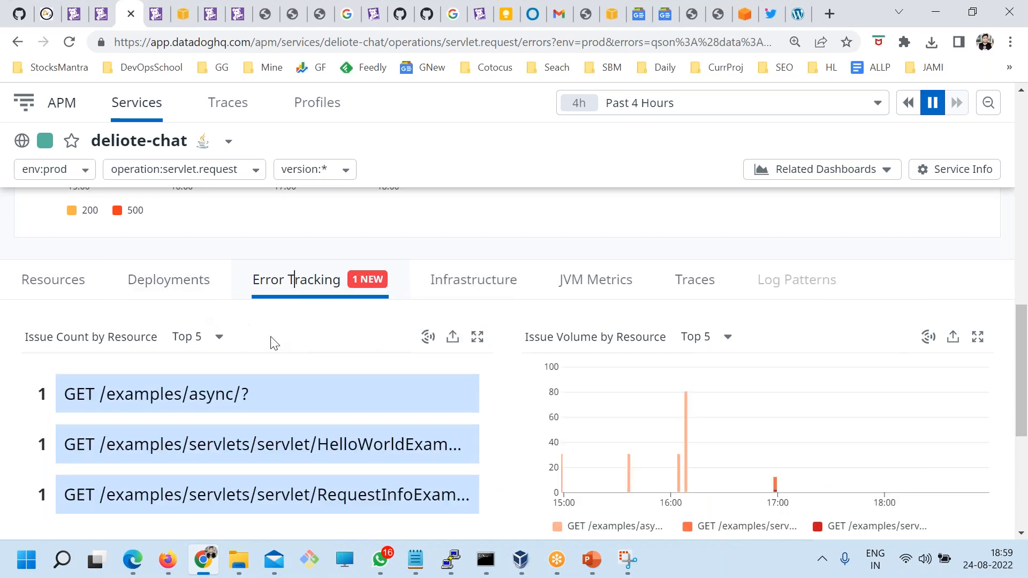
scroll(275, 342, up, 3)
scroll(273, 352, down, 7)
scroll(273, 351, up, 6)
Return to the Resources section and examine the requests, latency and errors listed for each deliote-chat resource
click(52, 374)
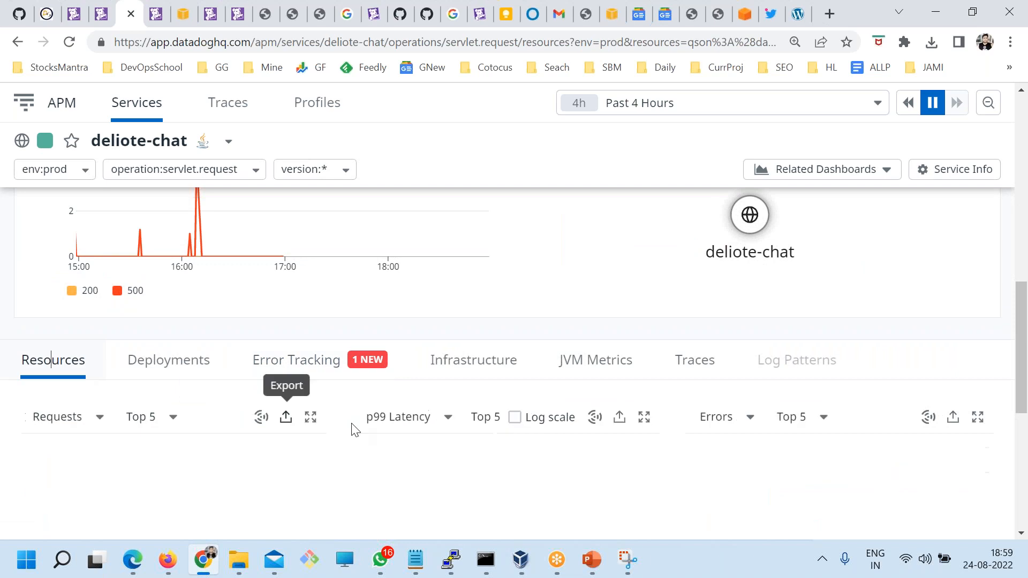
scroll(276, 454, down, 3)
scroll(276, 454, down, 4)
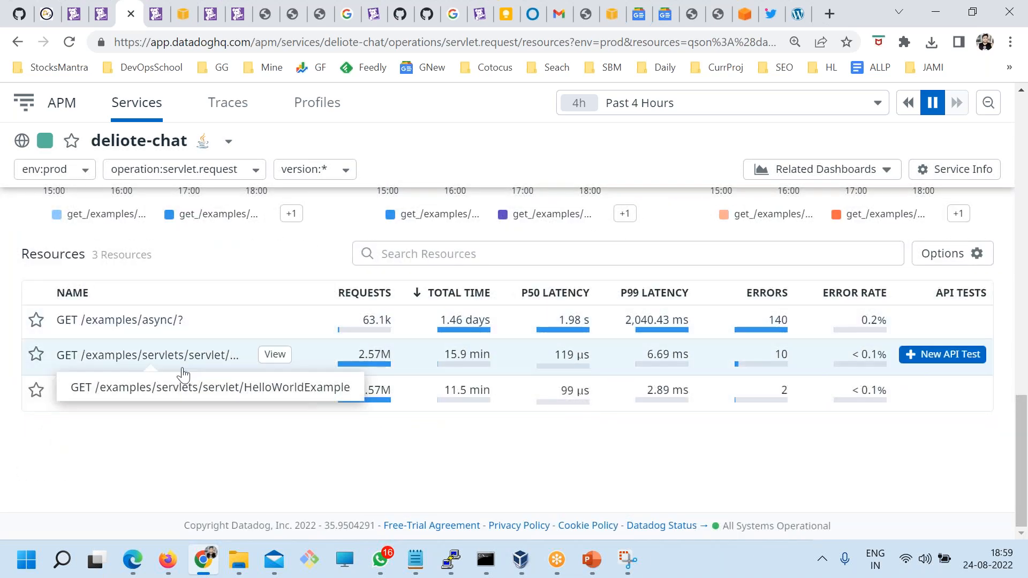
Open the traces for deliote-chat and try to sort the indexed spans by duration
click(228, 102)
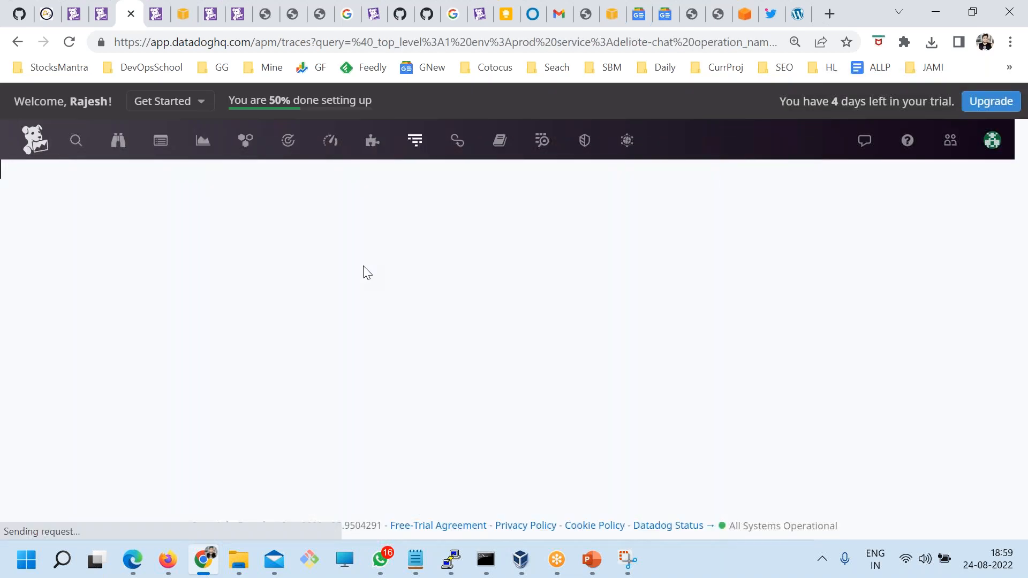
scroll(814, 445, down, 5)
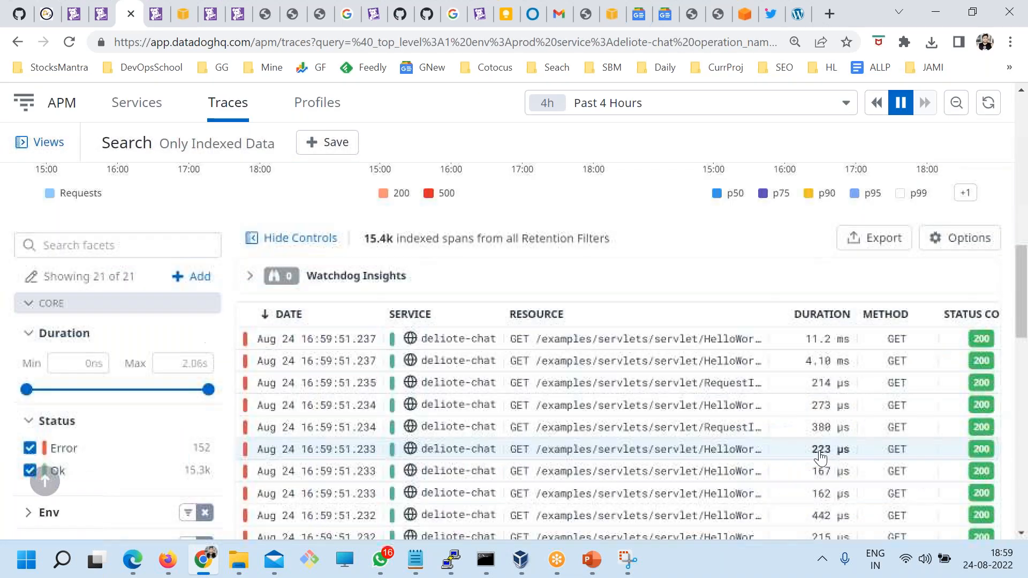
click(801, 316)
click(777, 379)
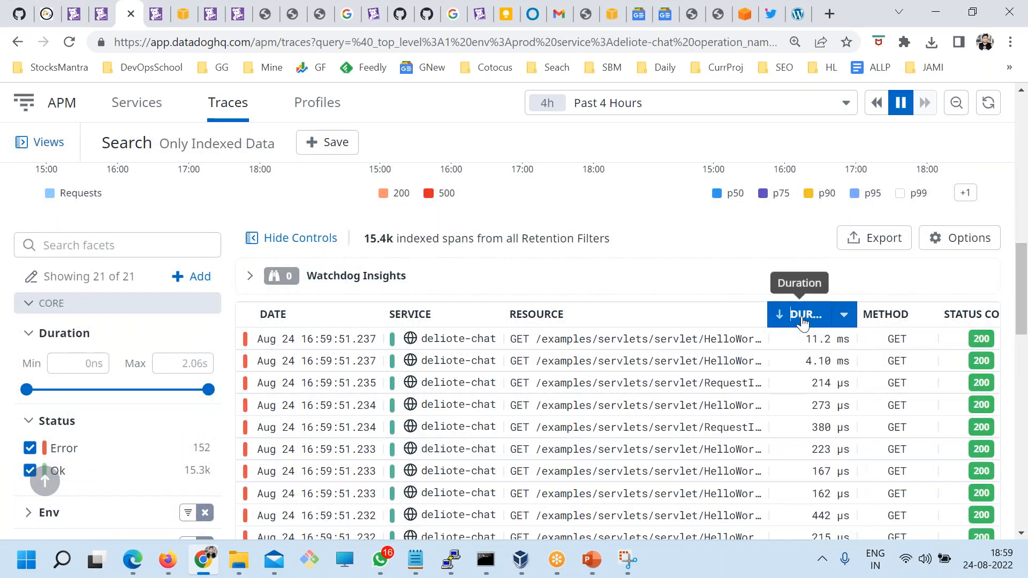
Sort the indexed spans by resource in ascending order and look through the GET /examples/async/? entries
click(718, 316)
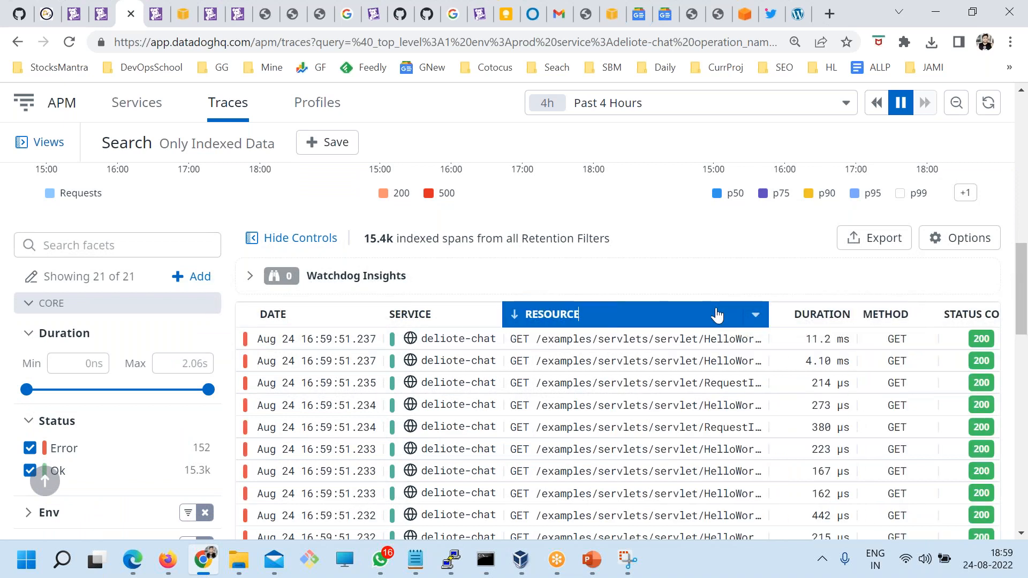
click(806, 314)
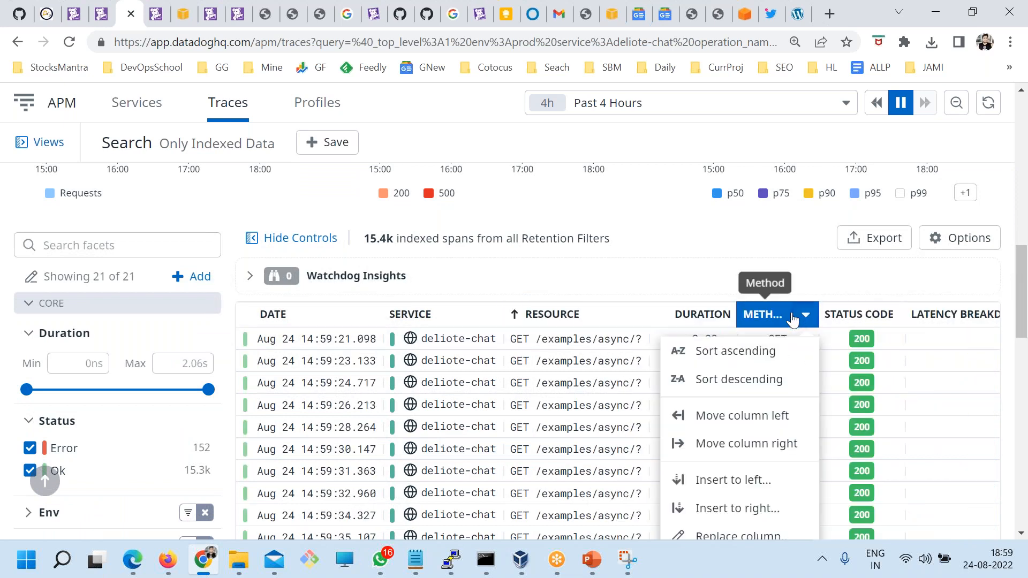
click(672, 278)
scroll(857, 396, down, 7)
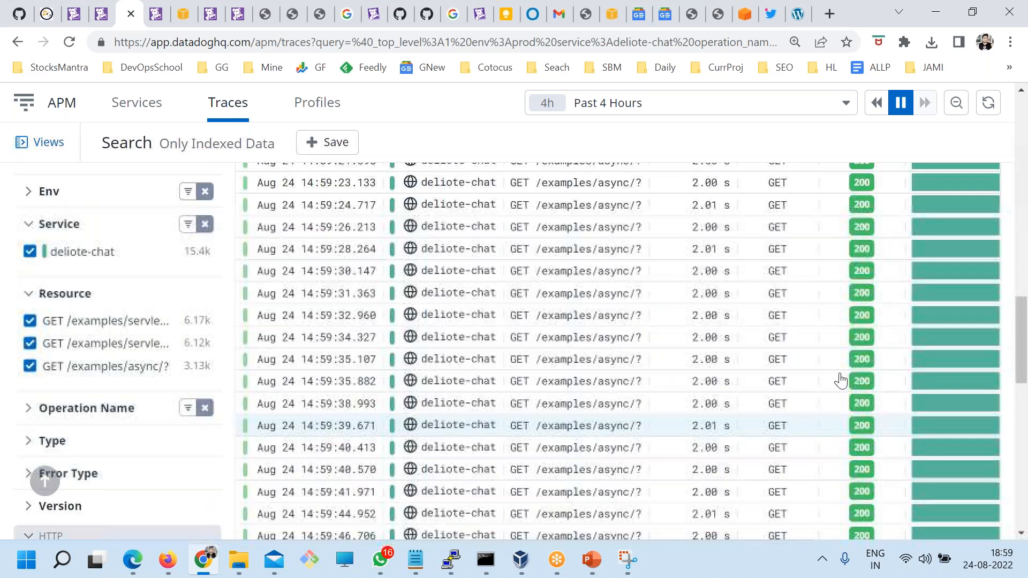
scroll(840, 275, up, 4)
Sort the spans by duration with the slowest first, look over them, and return to the newest-first date order
click(693, 296)
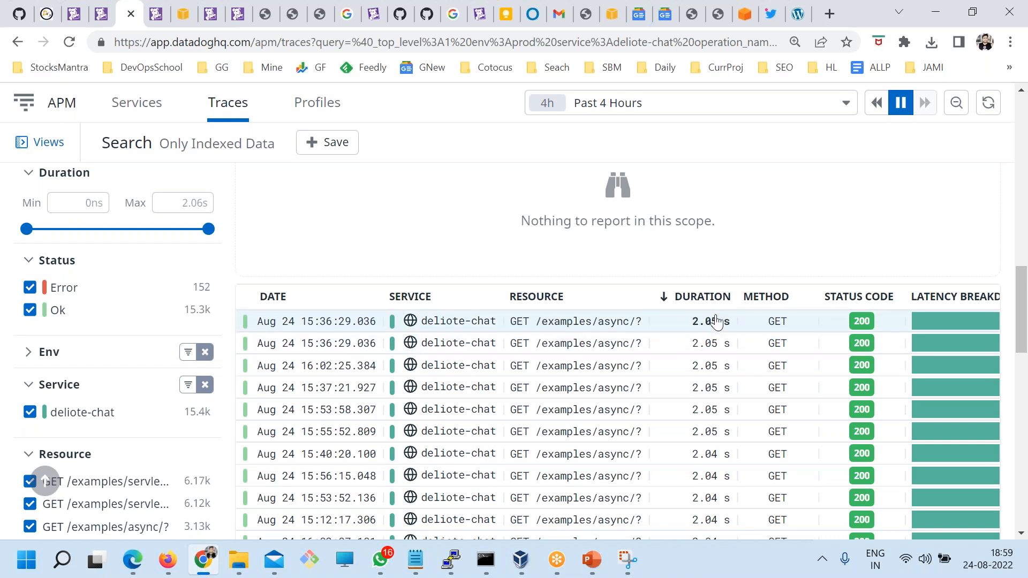
scroll(718, 321, down, 2)
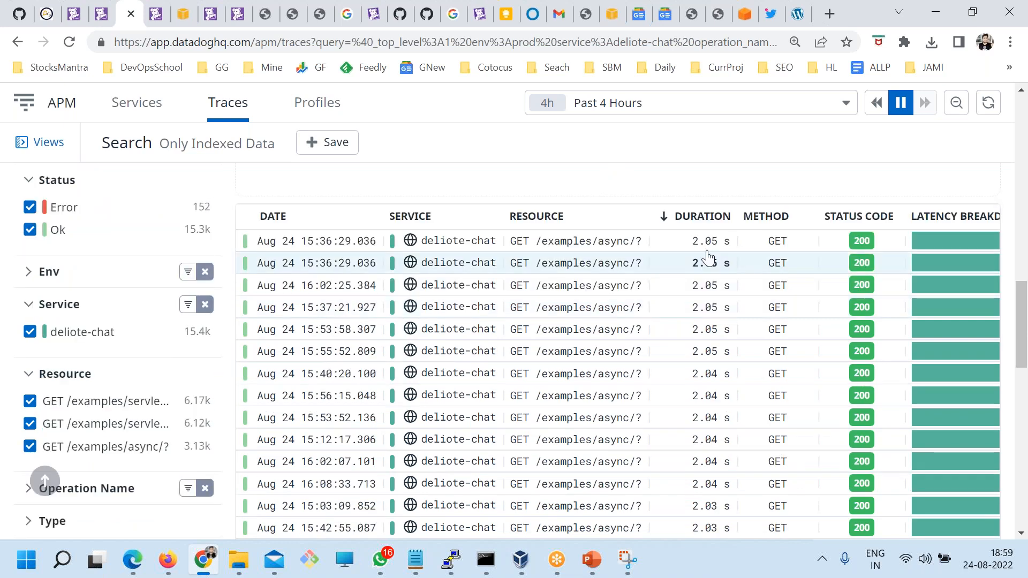
click(699, 218)
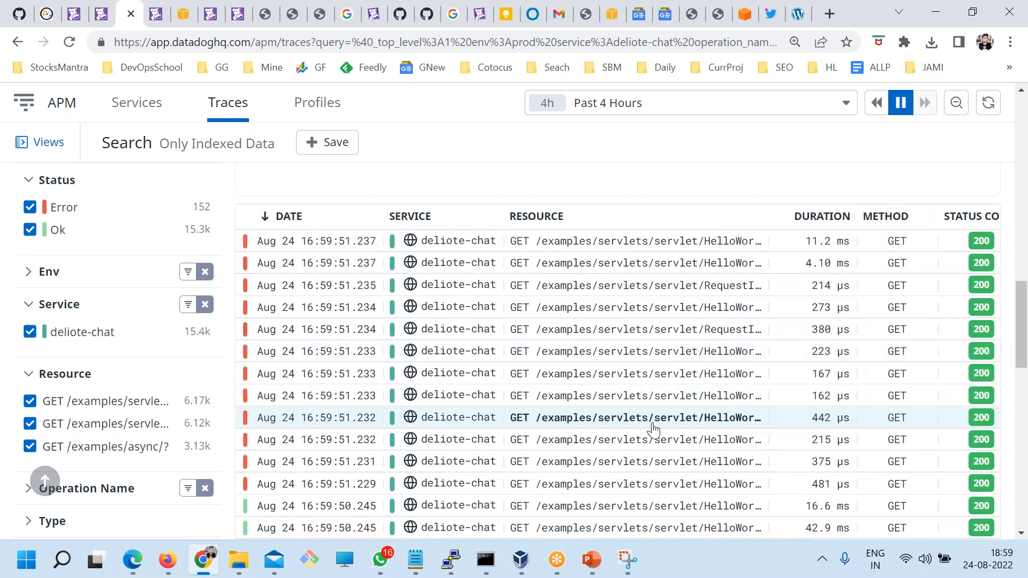
Dismiss the introductory banner above the trace search and view the request, error and latency graphs
scroll(677, 454, up, 15)
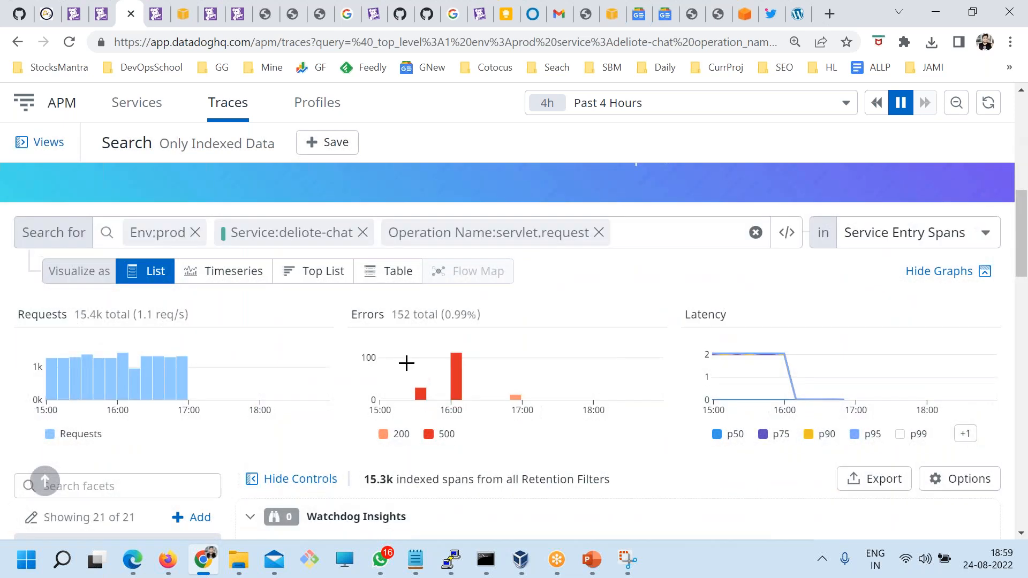
scroll(472, 435, up, 3)
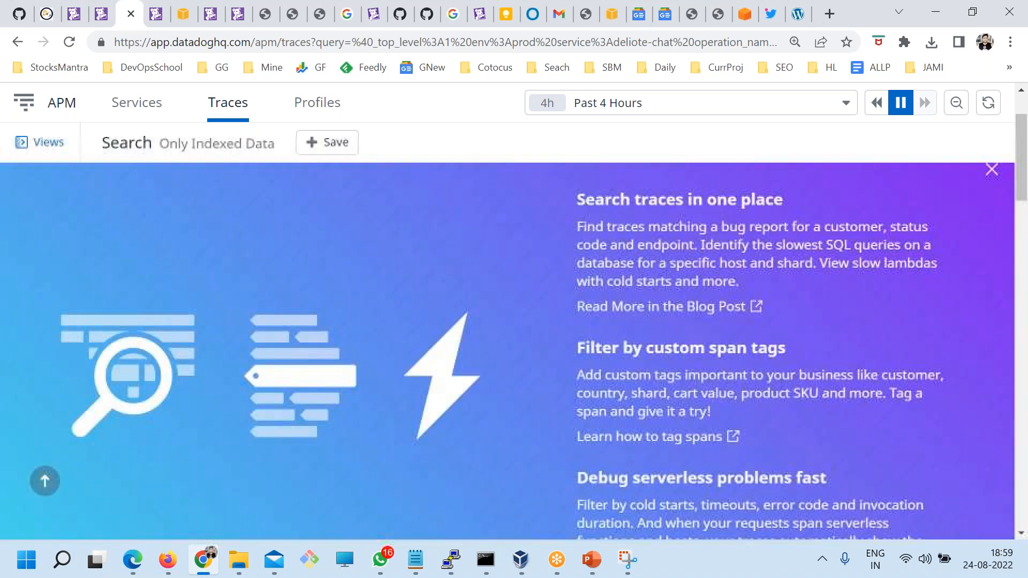
click(987, 174)
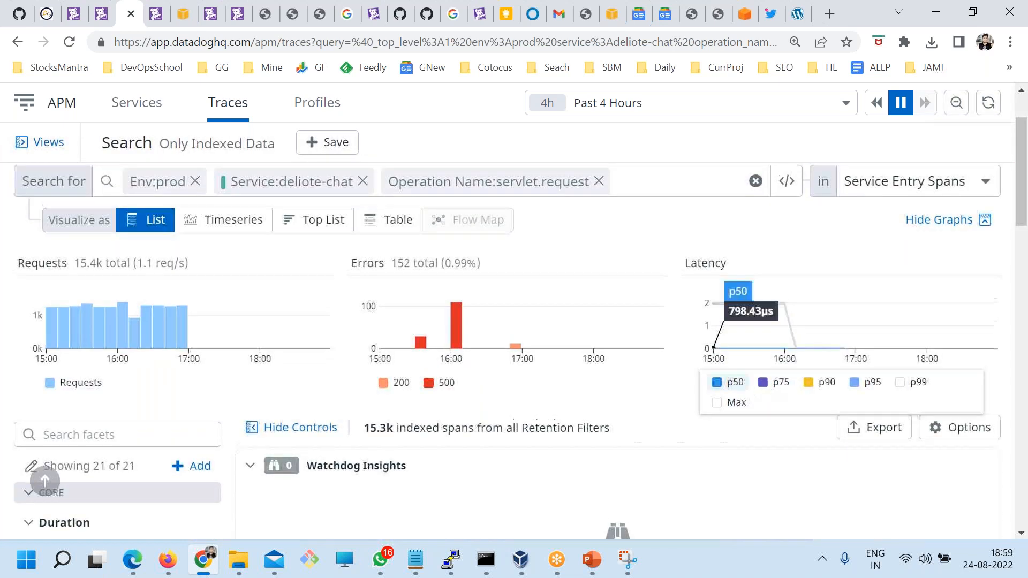
scroll(702, 95, up, 2)
click(502, 16)
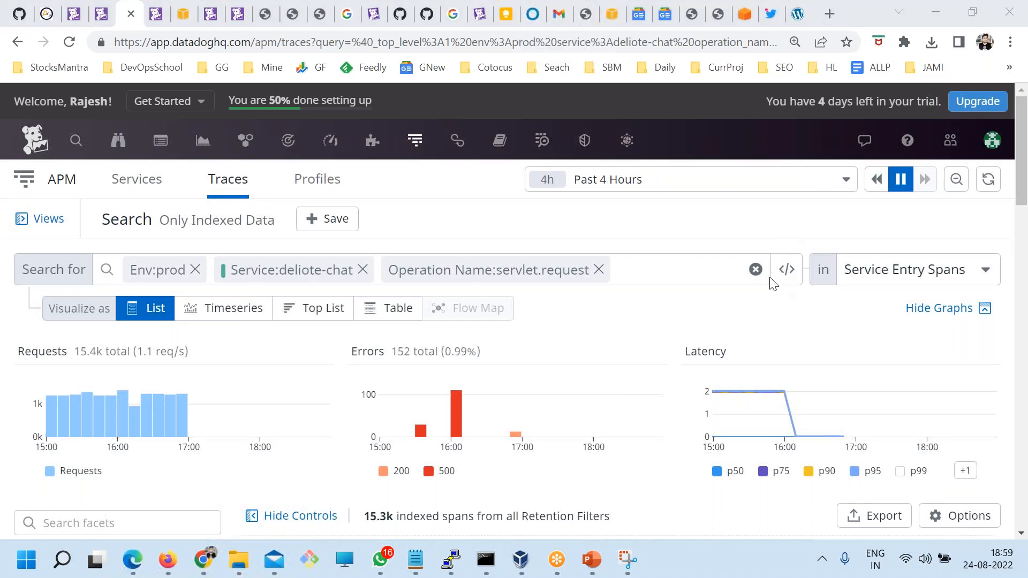